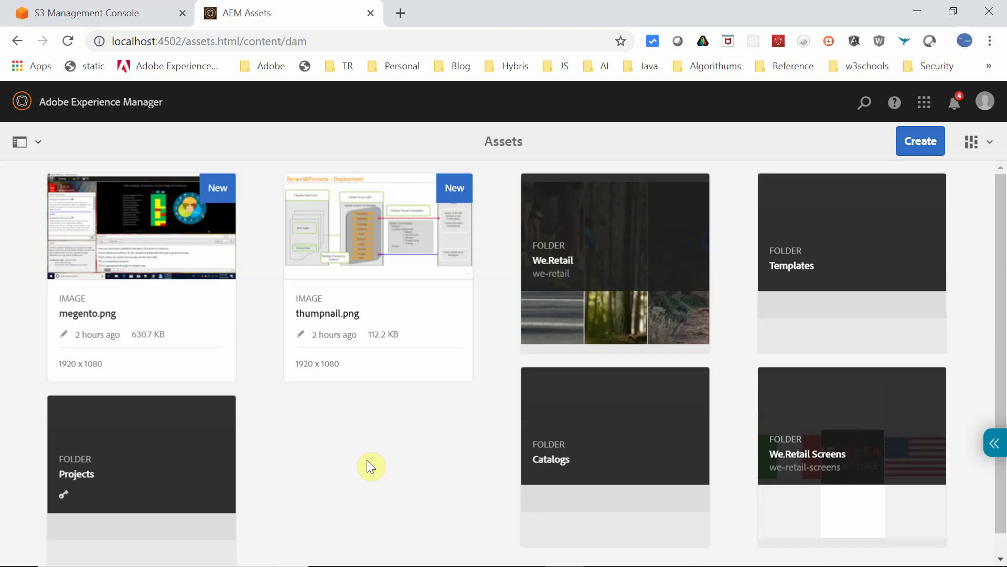
# Shut down the running AEM Quickstart instance with its ON toggle
pyautogui.hotkey('alt', 'Tab')
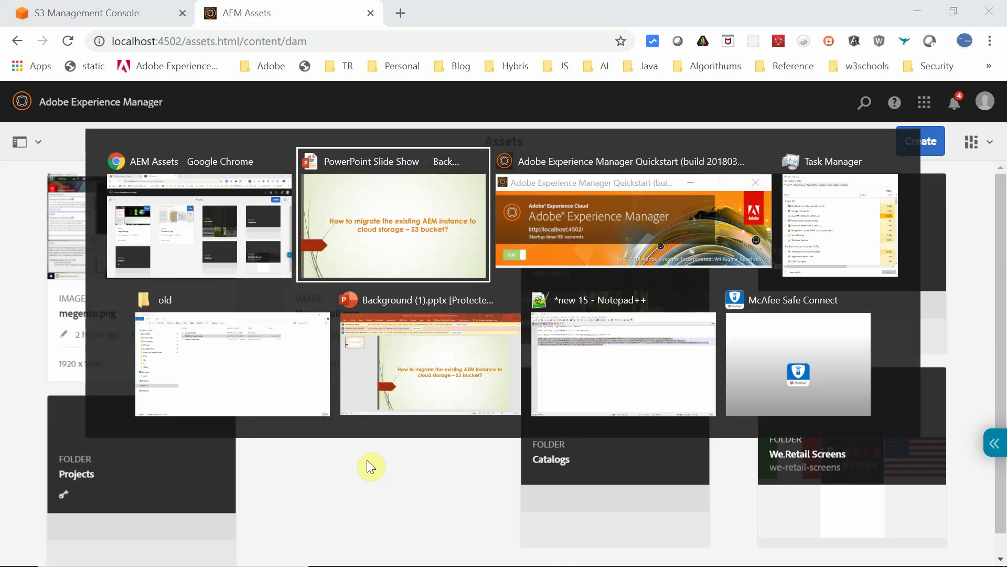
pyautogui.hotkey('alt', 'Tab')
pyautogui.click(373, 246)
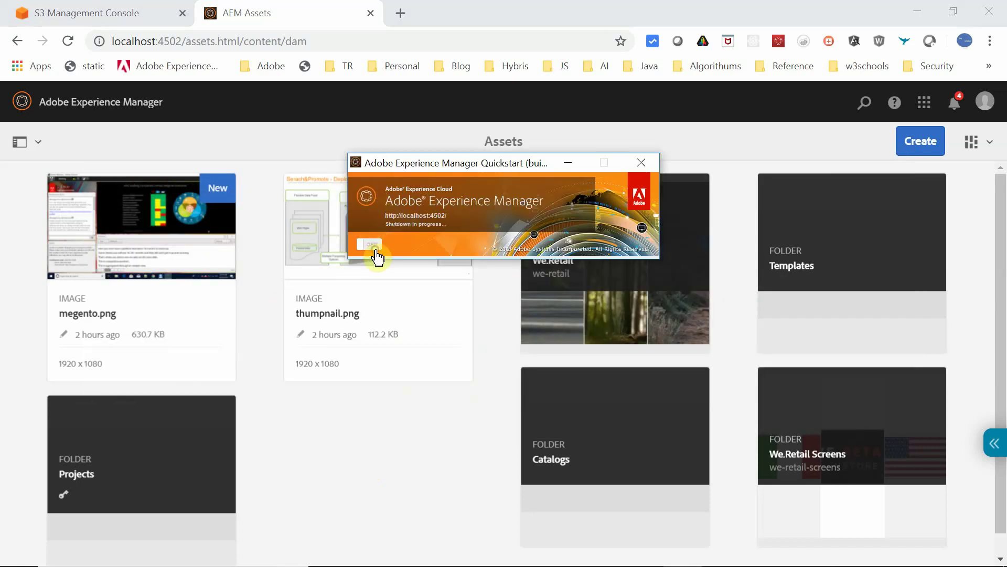
# Present the title slide 'How to migrate the existing AEM instance to cloud storage – S3 bucket?'
pyautogui.hotkey('alt', 'Tab')
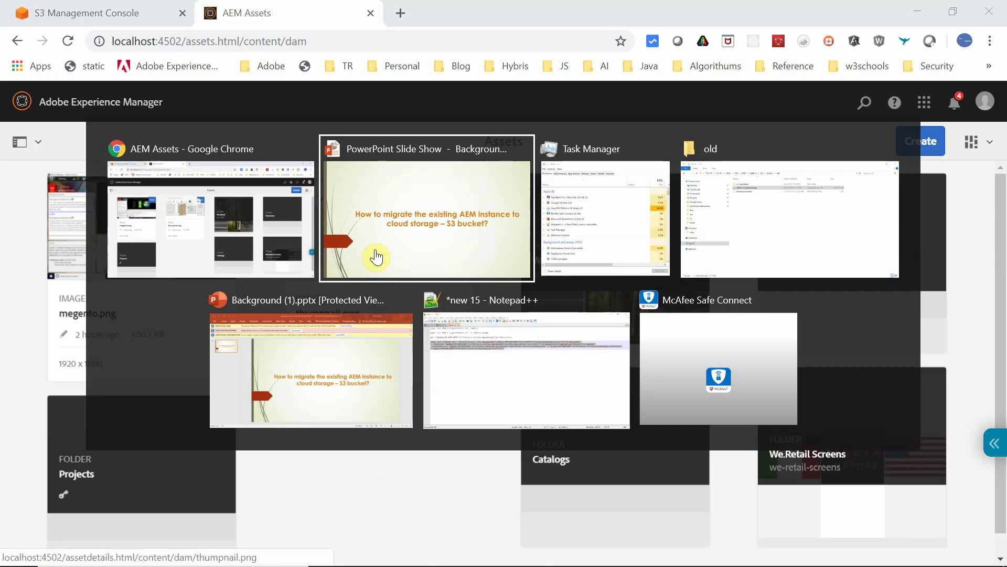
pyautogui.click(375, 257)
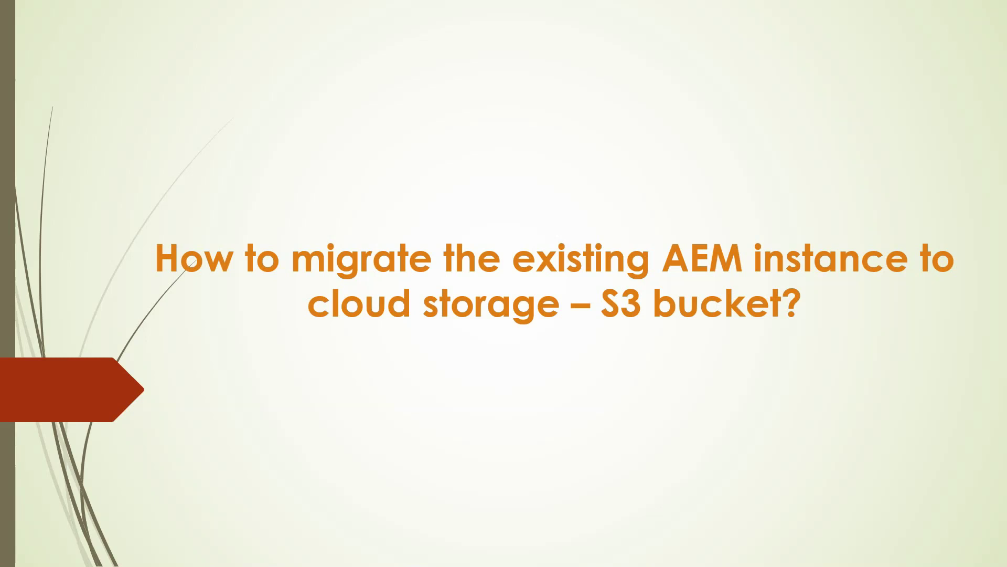
pyautogui.hotkey('alt', 'Tab')
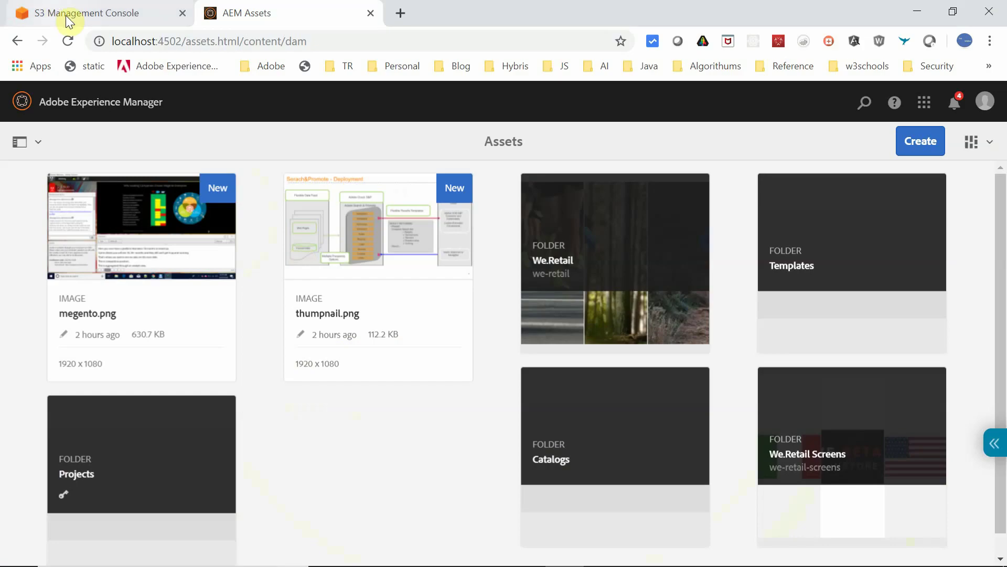
# View the S3 bucket list showing aem-s3-repository1 in US West (N. California)
pyautogui.click(68, 15)
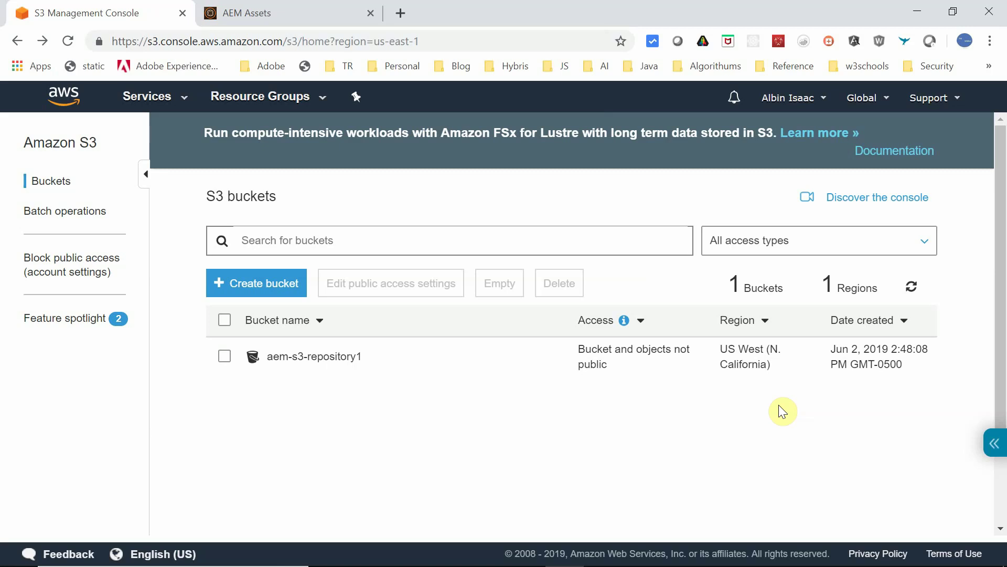
pyautogui.hotkey('alt', 'Tab')
pyautogui.hotkey('alt', 'Tab')
pyautogui.hotkey('alt', 'Tab')
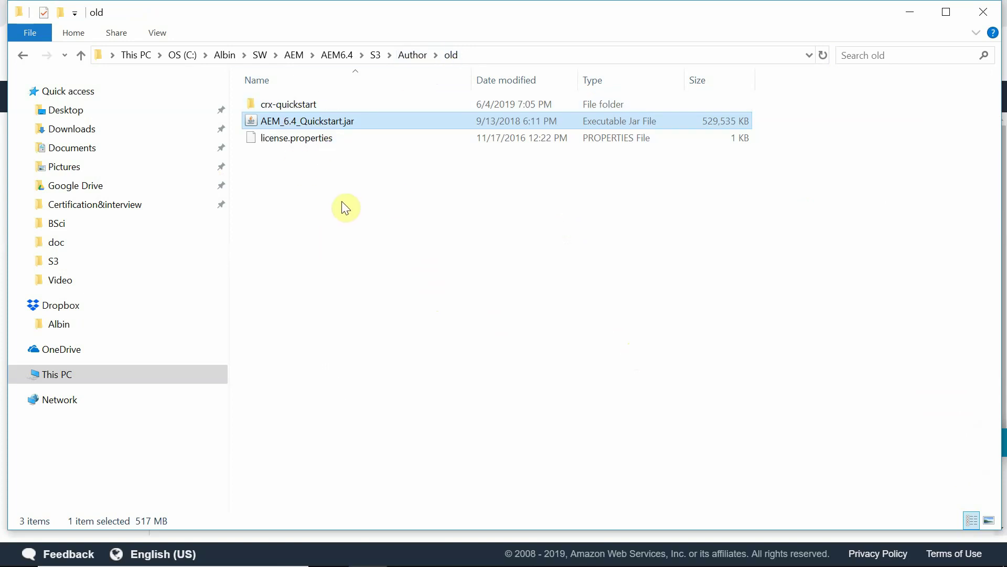
# Open the new folder under Author holding AEM_6.4_Quickstart.jar, then return to the Notepad++ notes
pyautogui.click(409, 59)
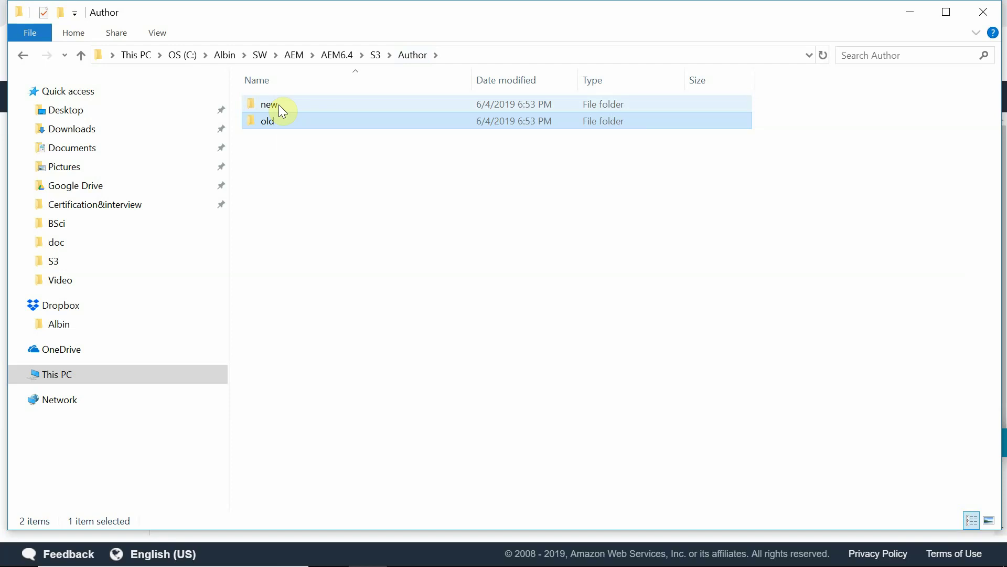
pyautogui.moveTo(279, 105)
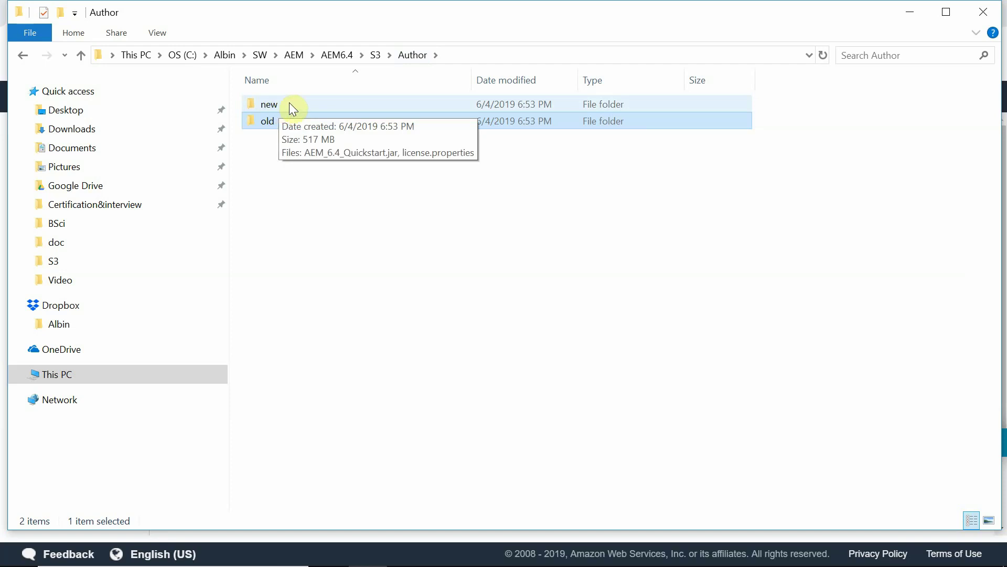
pyautogui.doubleClick(290, 104)
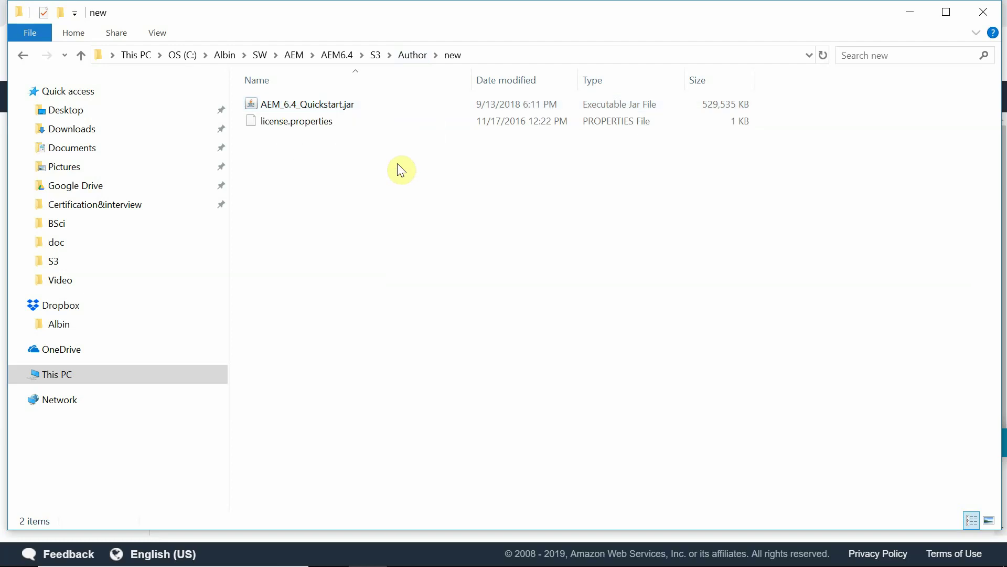
pyautogui.hotkey('alt', 'Tab')
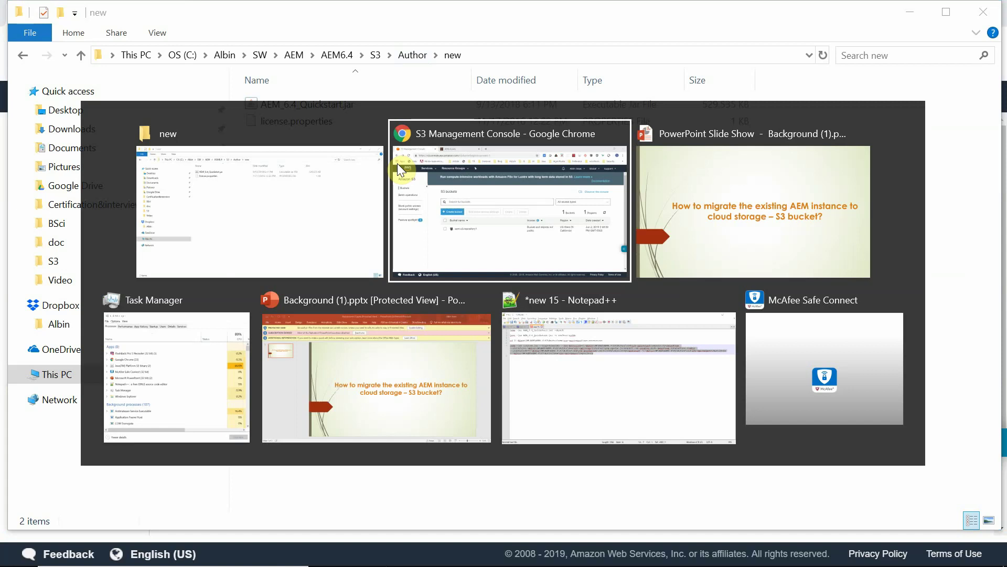
pyautogui.hotkey('alt', 'Tab')
pyautogui.hotkey('alt', 'Tab')
pyautogui.hotkey('alt', 'Tab')
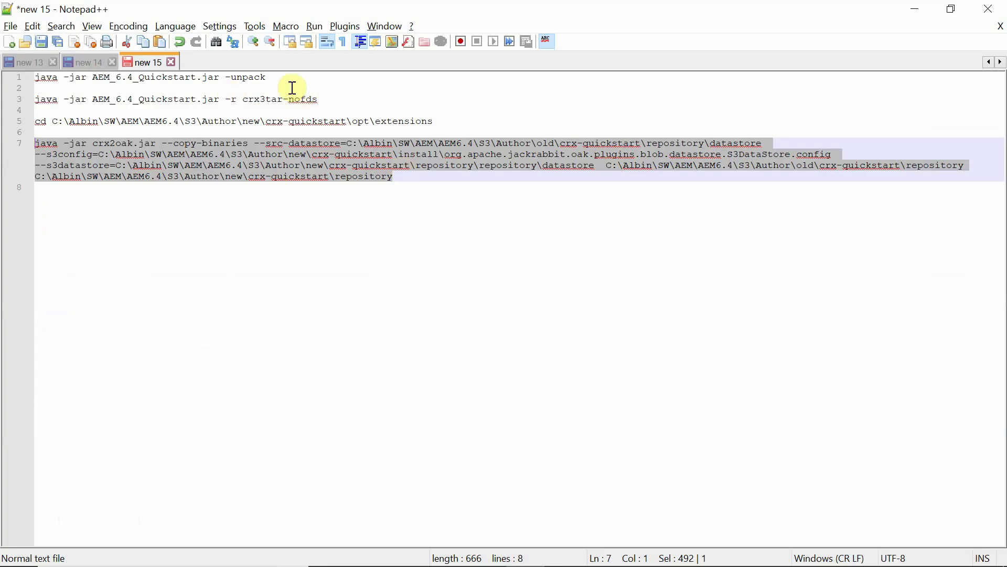
# Select the unpack command on line 1 and launch Command Prompt via cmd
pyautogui.moveTo(281, 76); pyautogui.dragTo(7, 79)
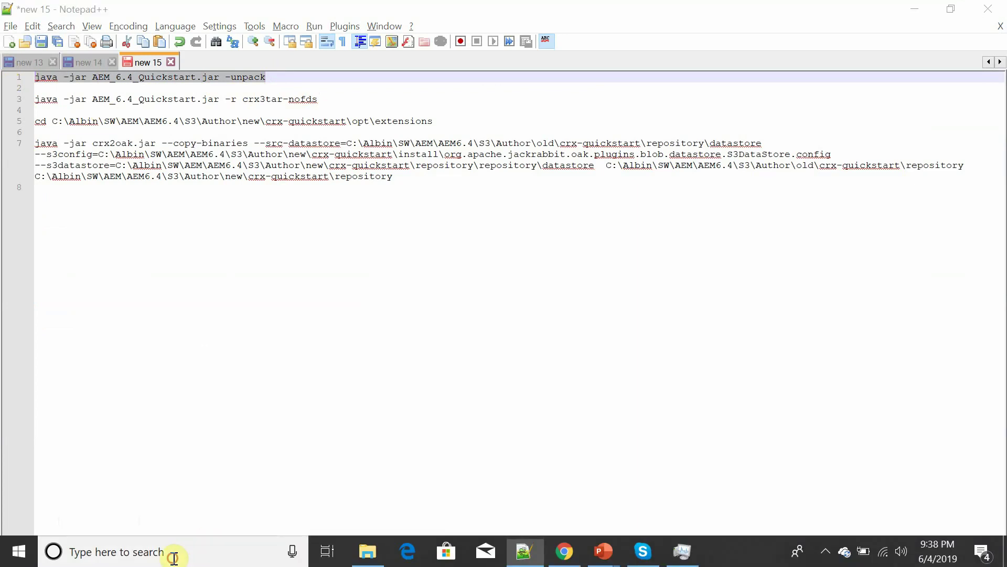
pyautogui.click(169, 551)
pyautogui.write('cmd')
pyautogui.press('Return')
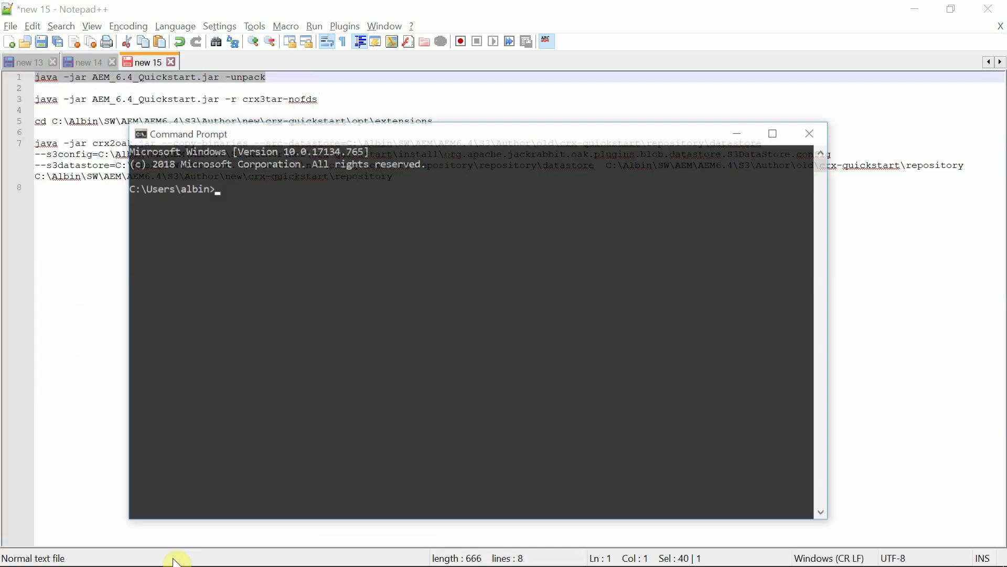
# Change the Command Prompt directory to the new folder's copied path
pyautogui.write('cd')
pyautogui.hotkey('alt', 'Tab')
pyautogui.press('Tab')
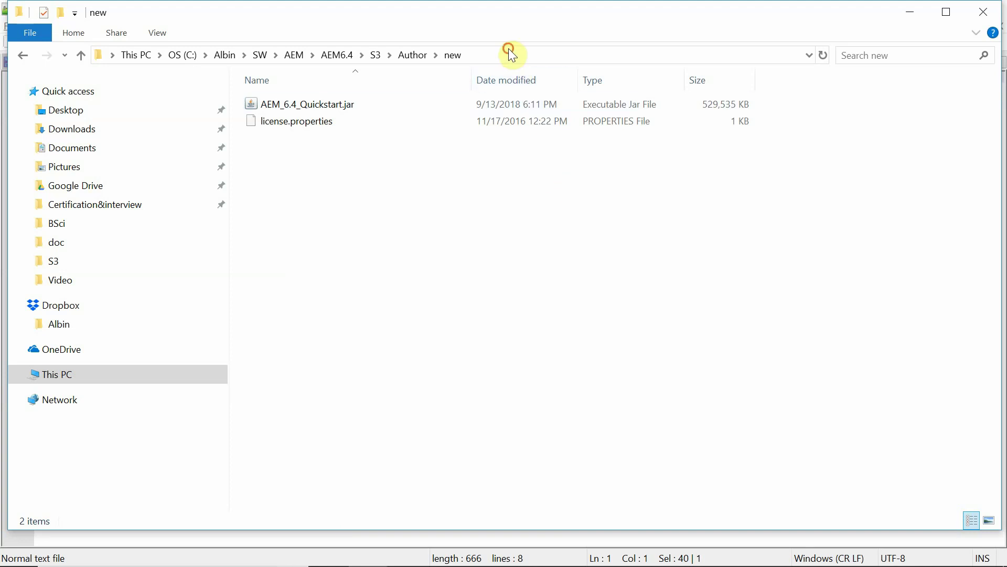
pyautogui.click(509, 50)
pyautogui.hotkey('ctrl', 'c')
pyautogui.hotkey('alt', 'Tab')
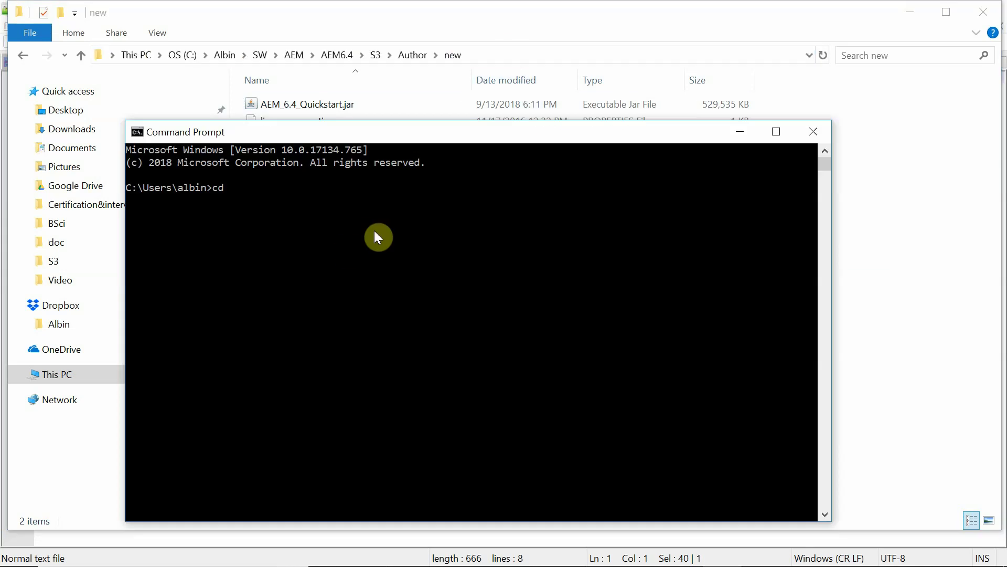
pyautogui.hotkey('ctrl', 'v')
pyautogui.press('Return')
# Run the unpack command so AEM_6.4_Quickstart.jar extracts a crx-quickstart folder
pyautogui.hotkey('alt', 'Tab')
pyautogui.press('Tab')
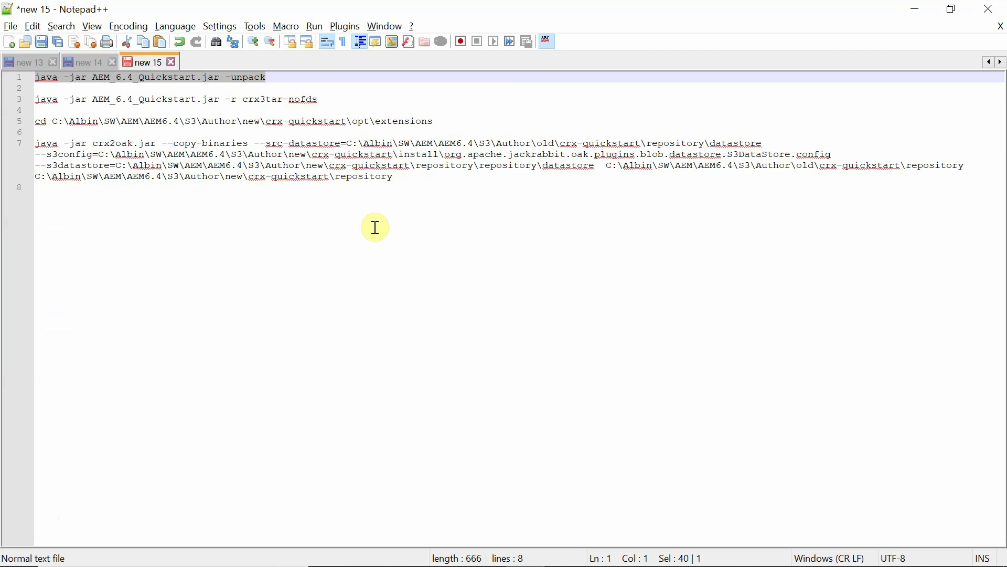
pyautogui.hotkey('ctrl', 'c')
pyautogui.hotkey('alt', 'Tab')
pyautogui.hotkey('ctrl', 'v')
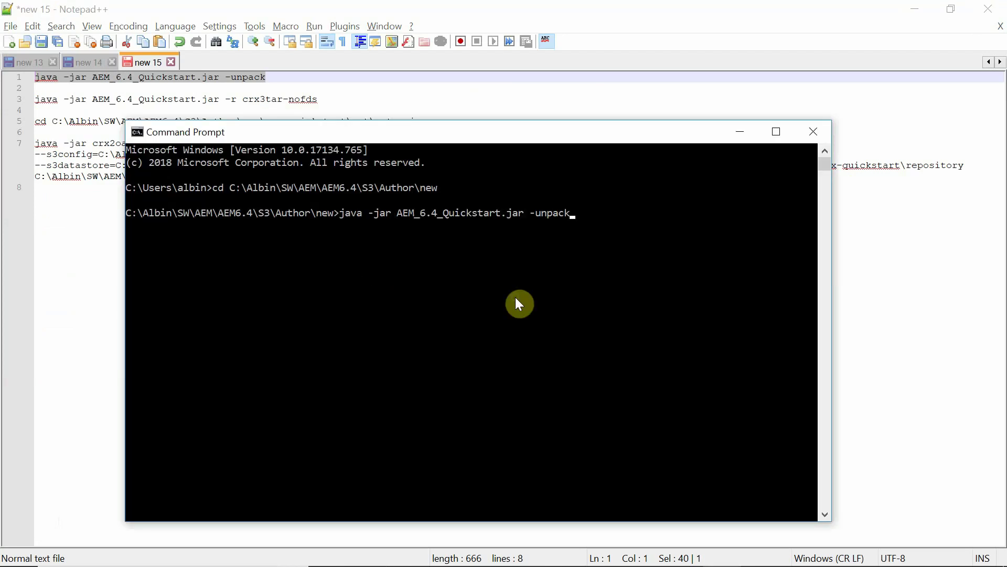
pyautogui.press('Return')
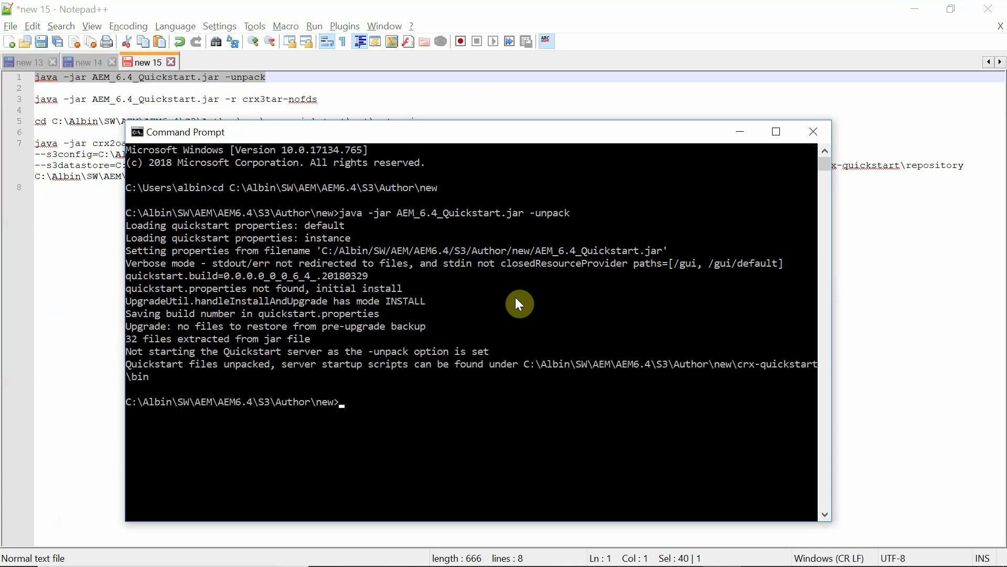
pyautogui.hotkey('alt', 'Tab')
pyautogui.hotkey('alt', 'Tab')
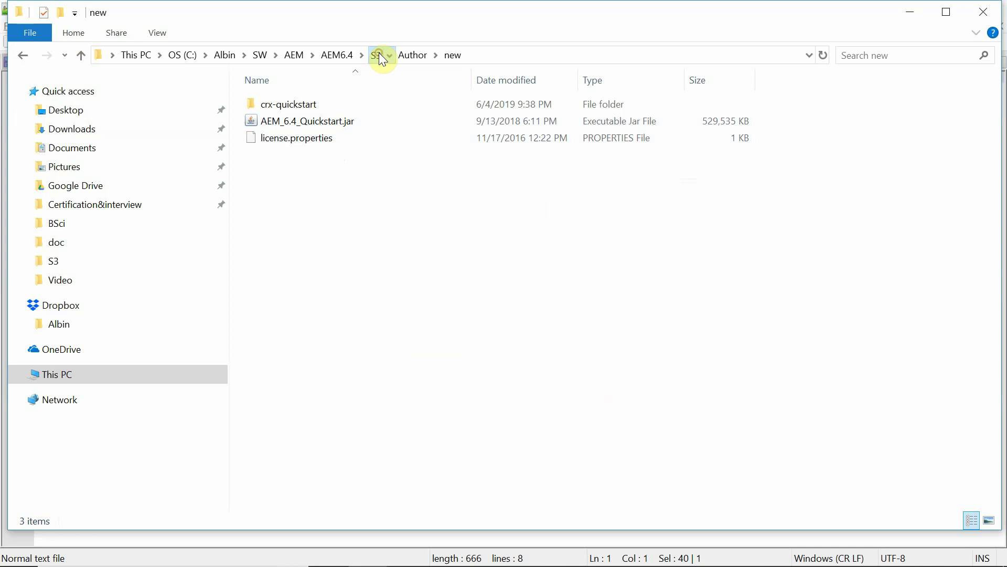
# Copy the S3 install folder into Author > new > crx-quickstart
pyautogui.click(376, 54)
pyautogui.click(287, 142)
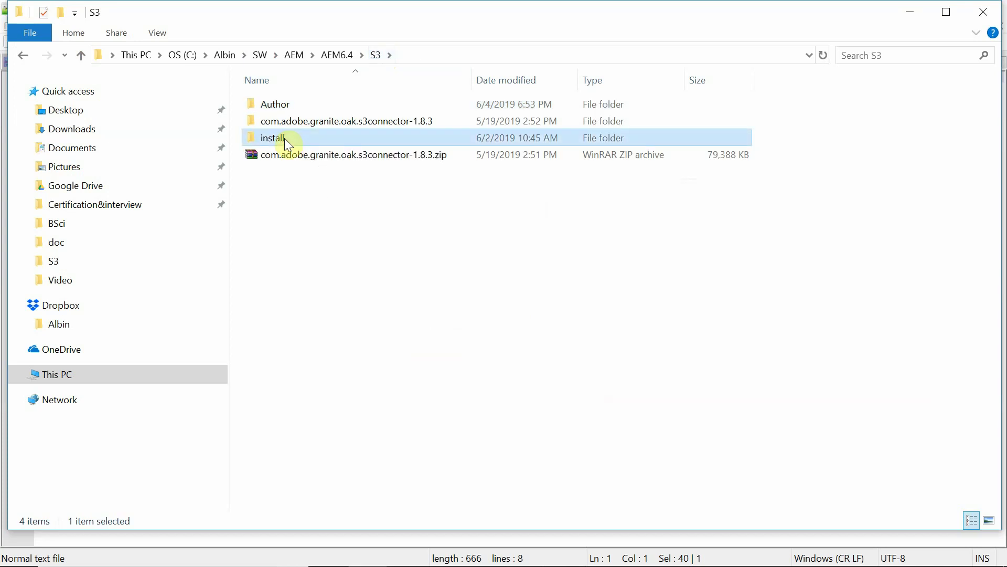
pyautogui.doubleClick(276, 105)
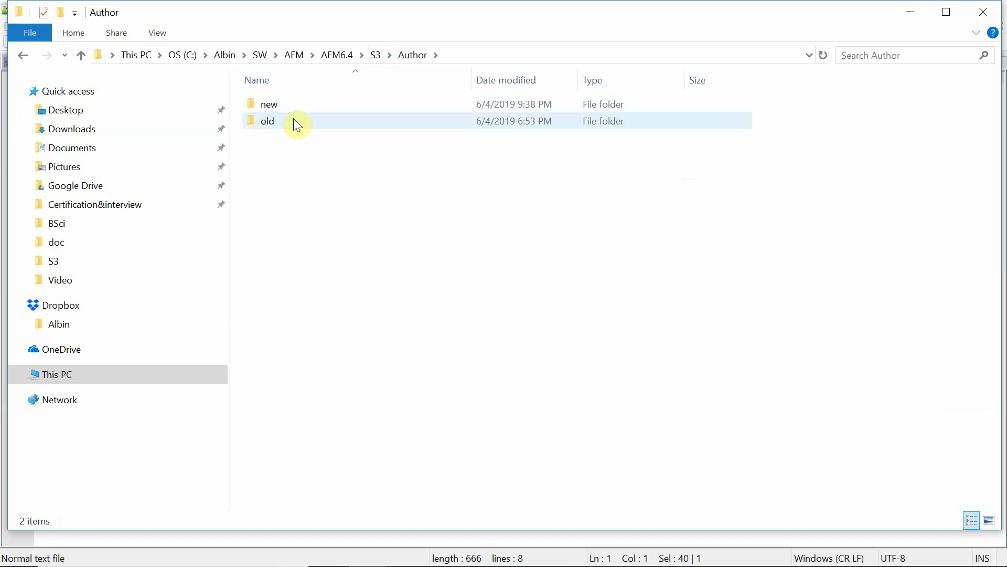
pyautogui.doubleClick(282, 104)
pyautogui.click(298, 103)
pyautogui.doubleClick(300, 105)
pyautogui.hotkey('ctrl', 'v')
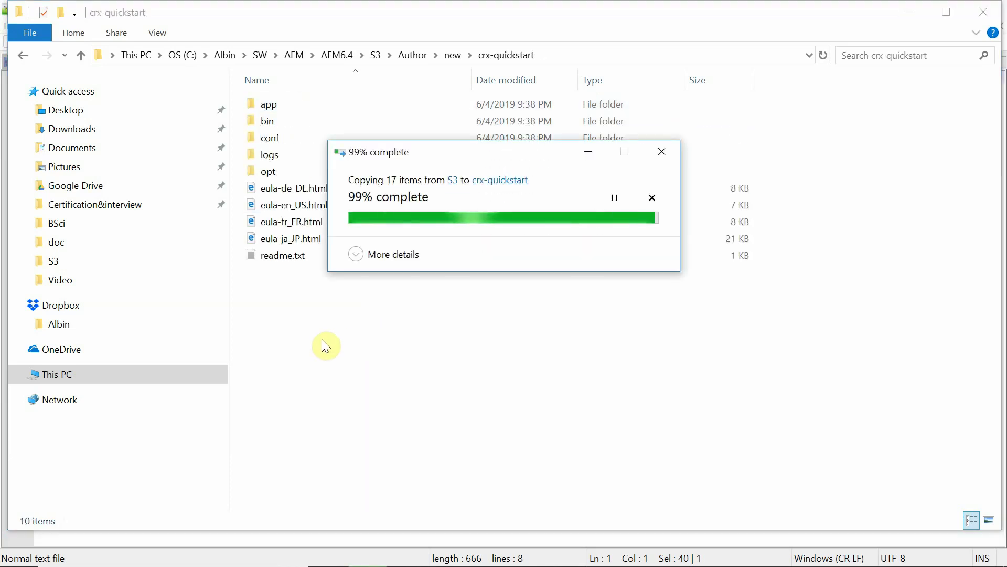
# Open the copied install folder's S3DataStore.config in Notepad++
pyautogui.doubleClick(296, 154)
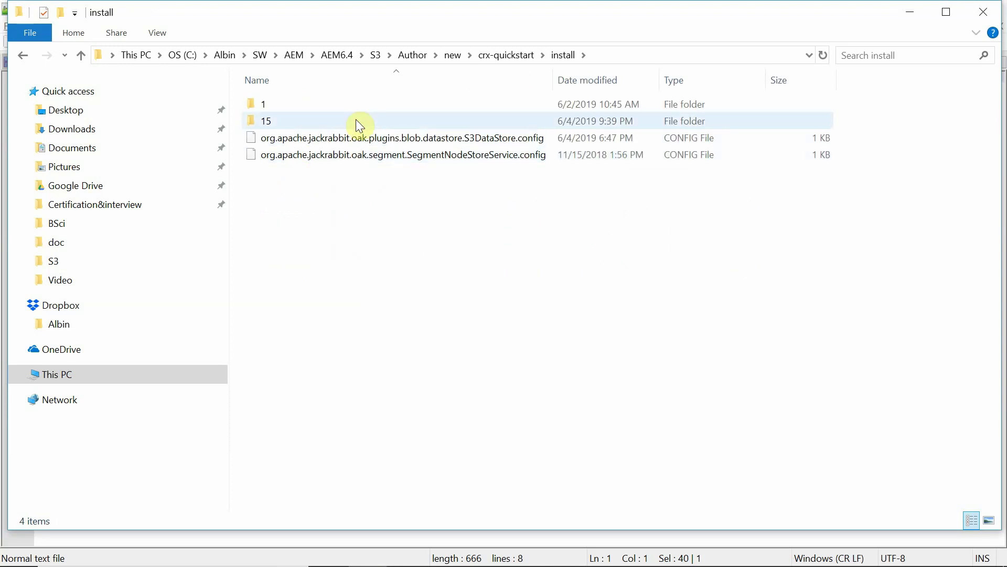
pyautogui.rightClick(479, 137)
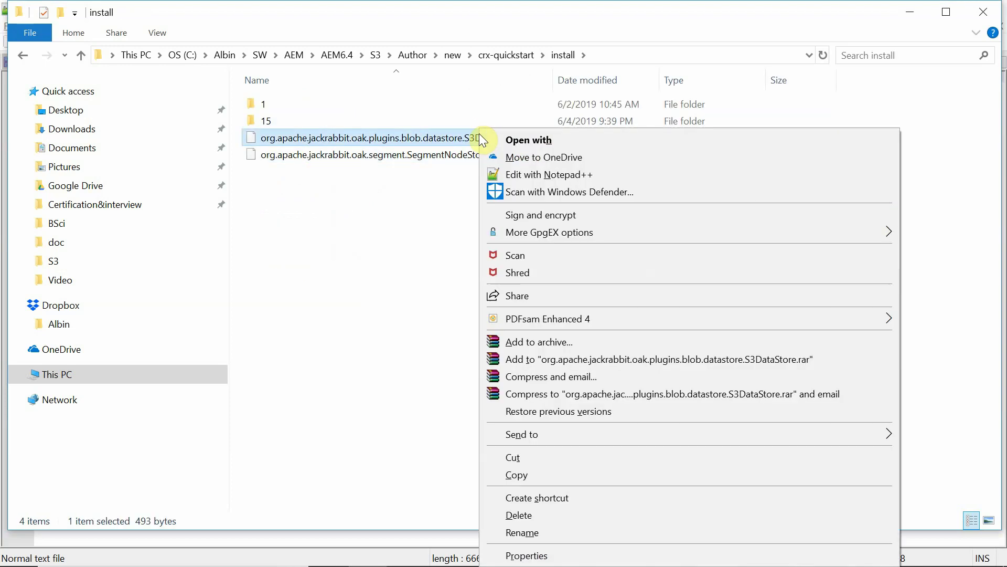
pyautogui.click(550, 175)
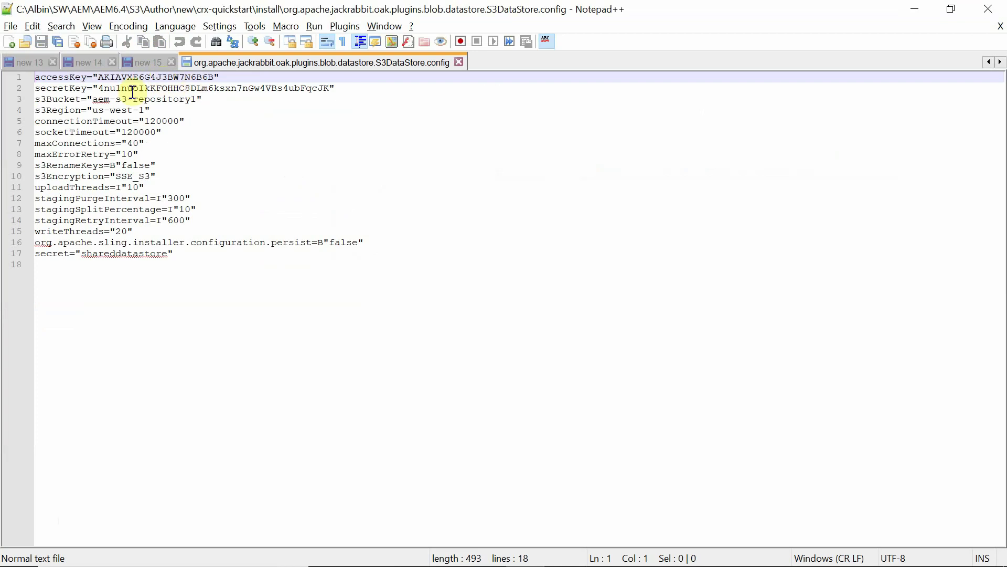
# Check that the S3DataStore config's bucket is aem-s3-repository1
pyautogui.doubleClick(151, 100)
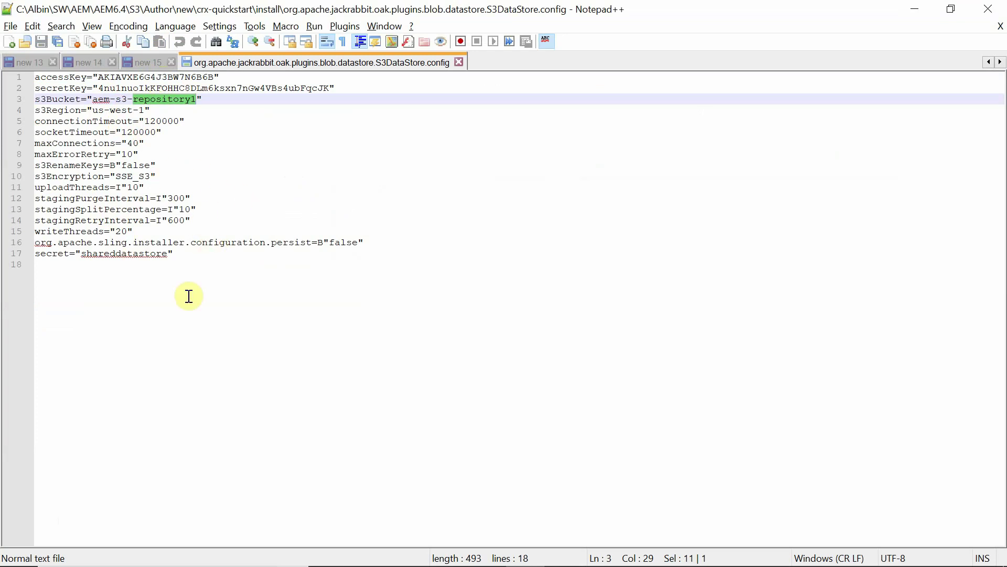
pyautogui.hotkey('alt', 'Tab')
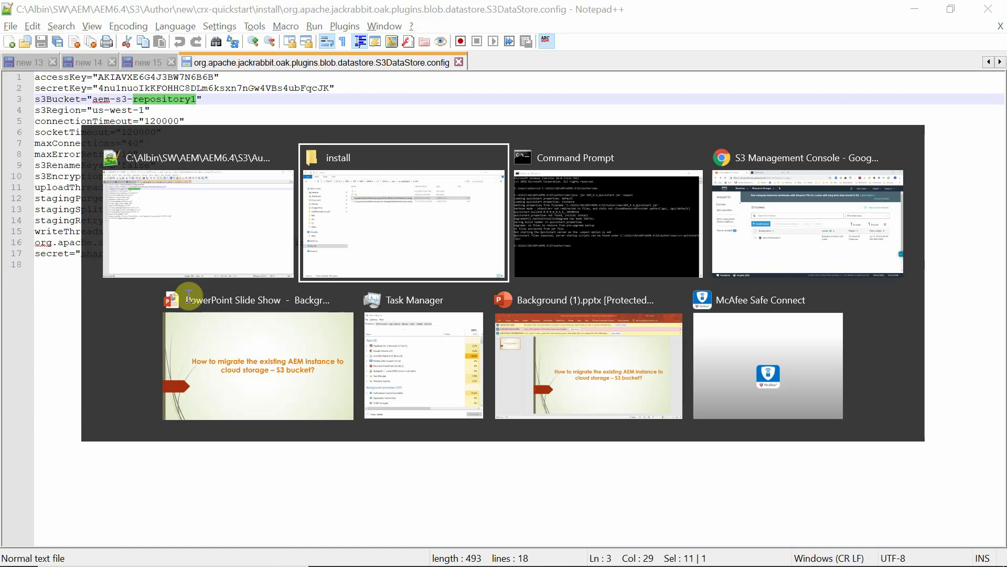
pyautogui.hotkey('alt', 'Tab')
pyautogui.hotkey('alt', 'Tab')
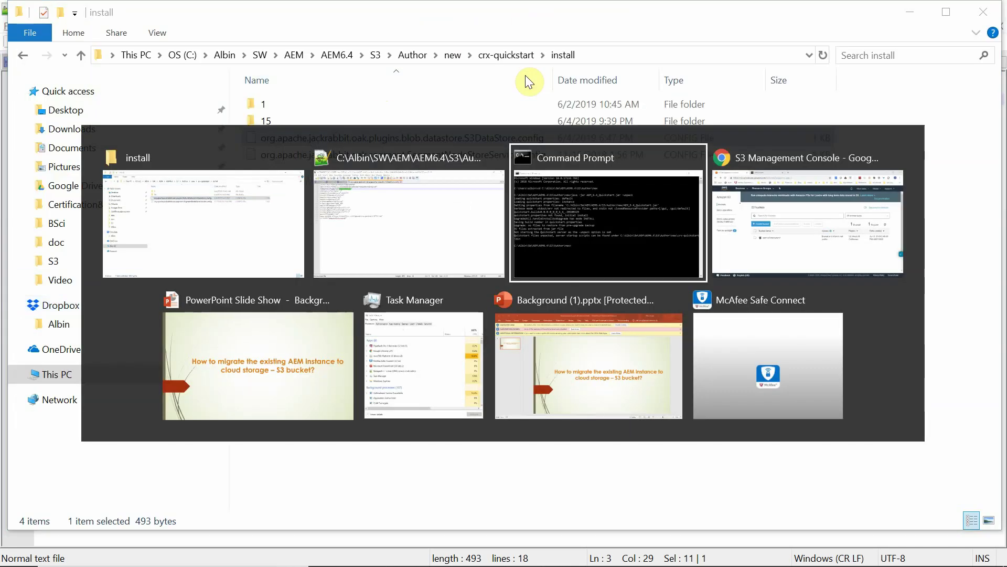
pyautogui.hotkey('alt', 'shift', 'Tab')
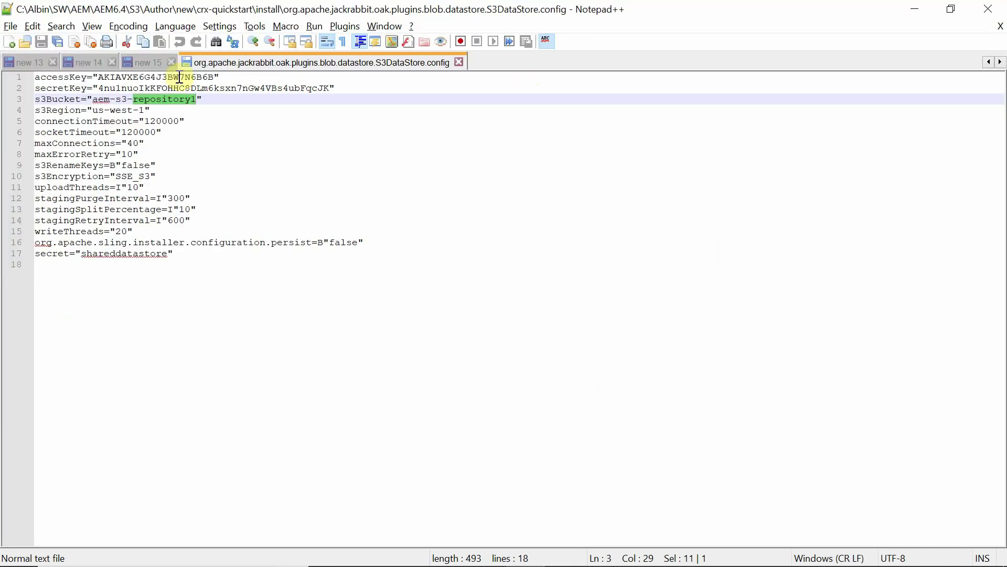
# Select the AEM_6.4_Quickstart.jar -r crx3tar-nofds start command on line 3 of new 15
pyautogui.click(151, 68)
pyautogui.moveTo(320, 104); pyautogui.dragTo(18, 104)
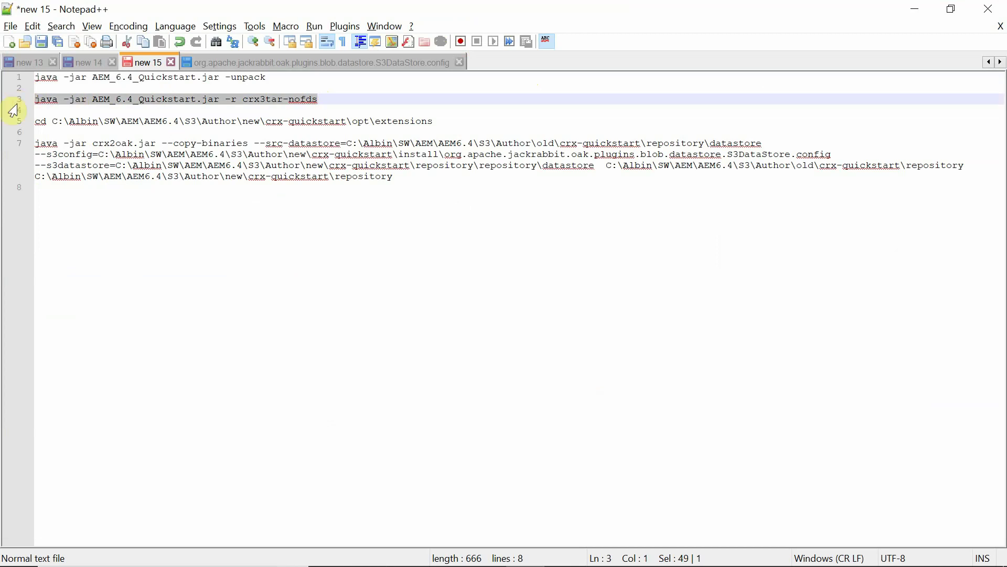
pyautogui.hotkey('alt', 'Tab')
pyautogui.hotkey('alt', 'Tab')
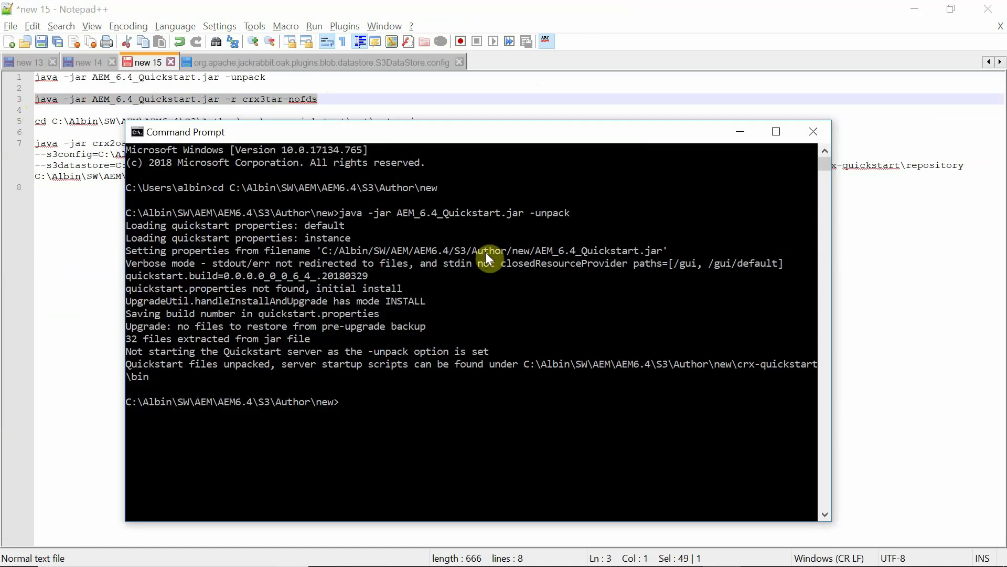
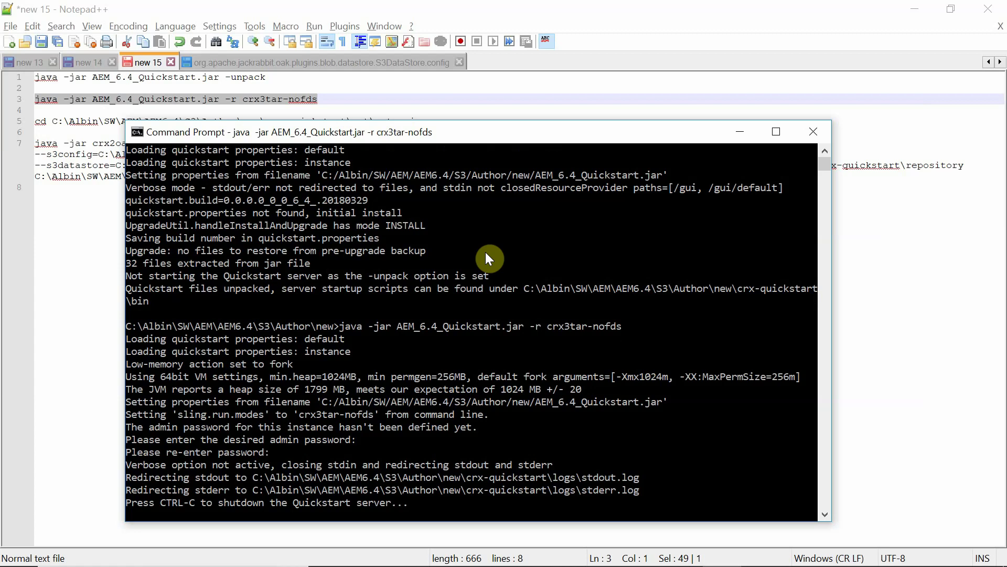
# With the quickstart running in crx3tar-nofds mode, bring the AEM install folder window forward
pyautogui.hotkey('alt', 'Tab')
pyautogui.hotkey('alt', 'Tab')
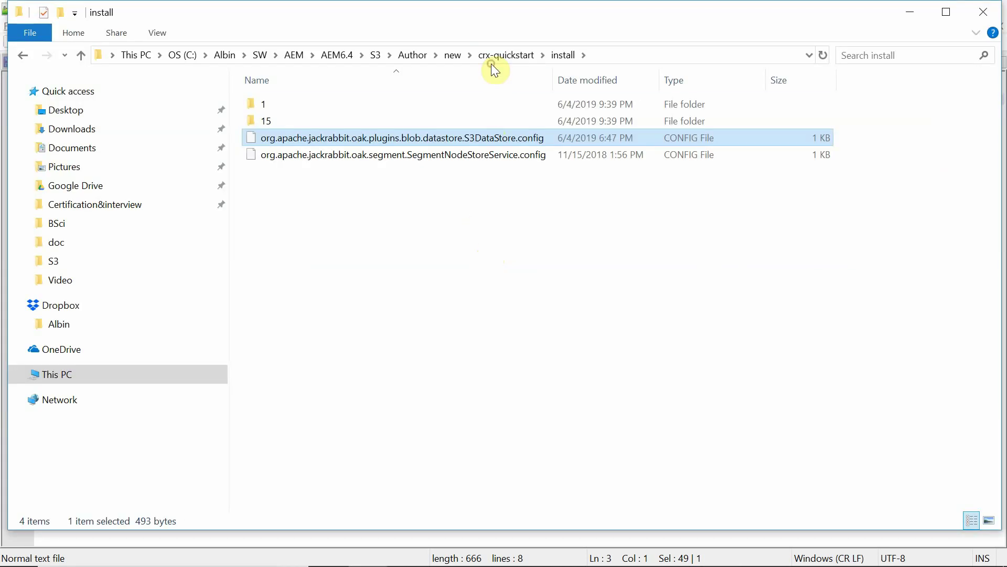
# Go up to the crx-quickstart folder to reach its logs
pyautogui.click(511, 52)
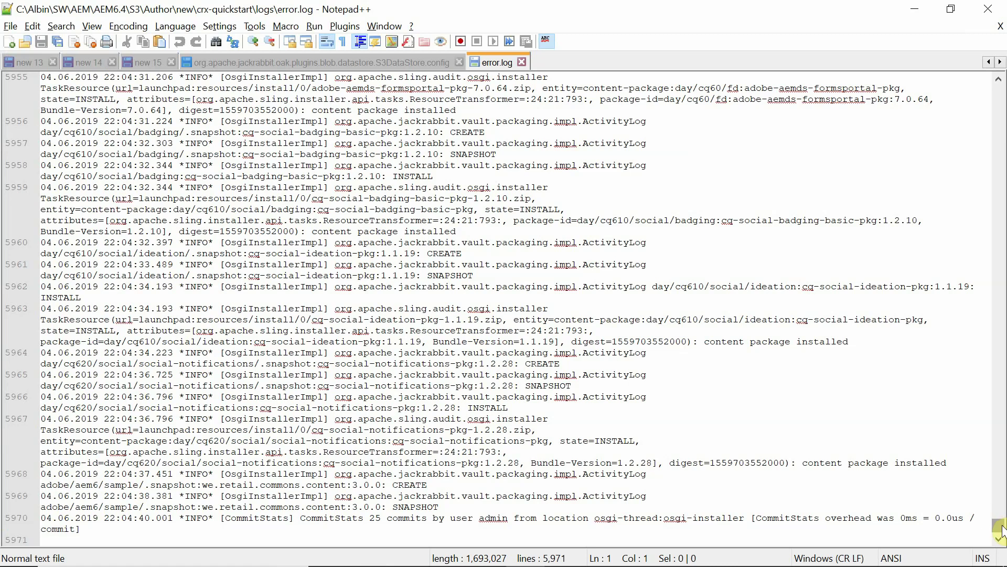
# Scroll error.log up to the UploadStagingCache entries and return to the upload folder
pyautogui.moveTo(1001, 526); pyautogui.dragTo(1001, 521)
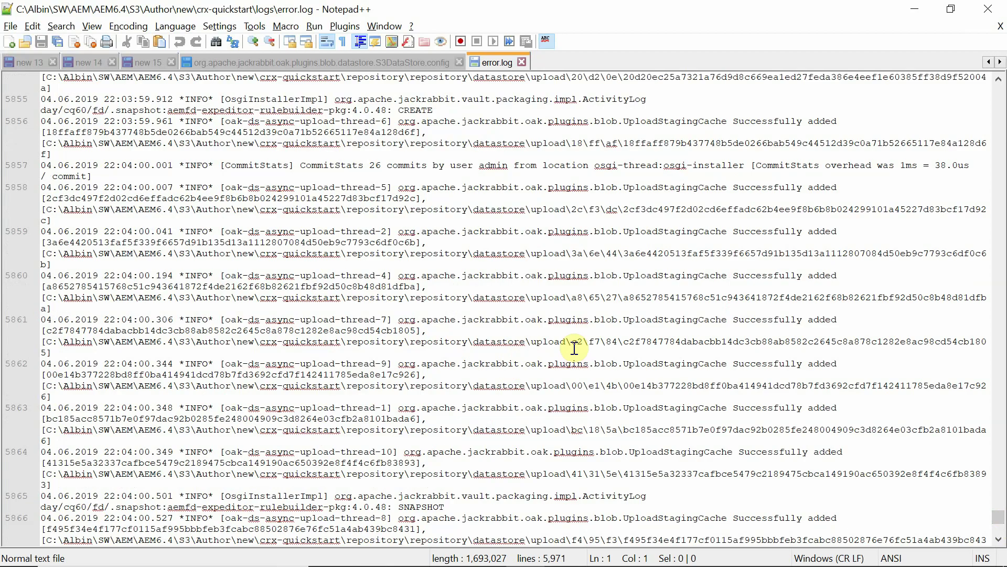
pyautogui.hotkey('alt', 'Tab')
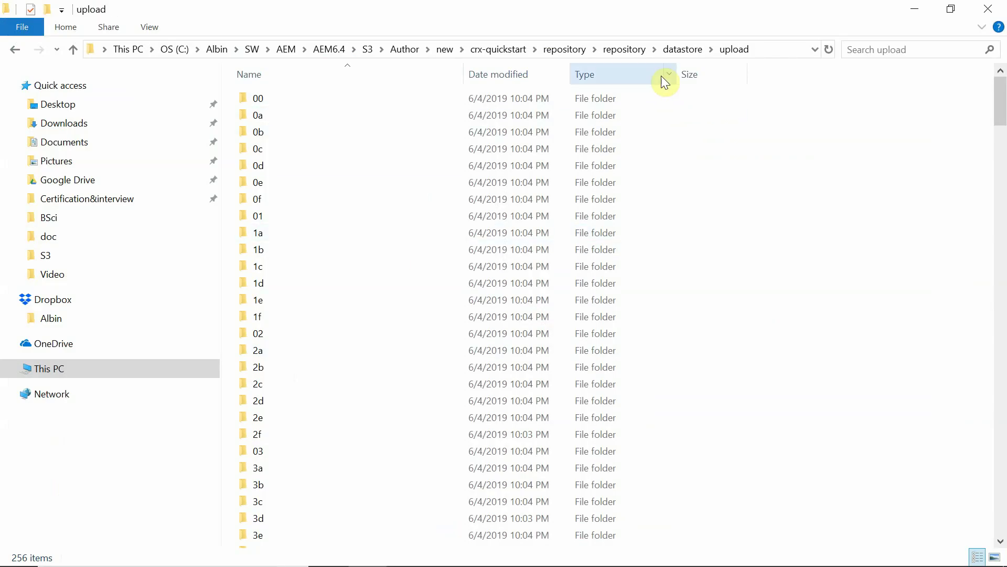
# Browse to crx-quickstart\repository\repository\datastore and inspect its download folder of cached blobs
pyautogui.click(497, 55)
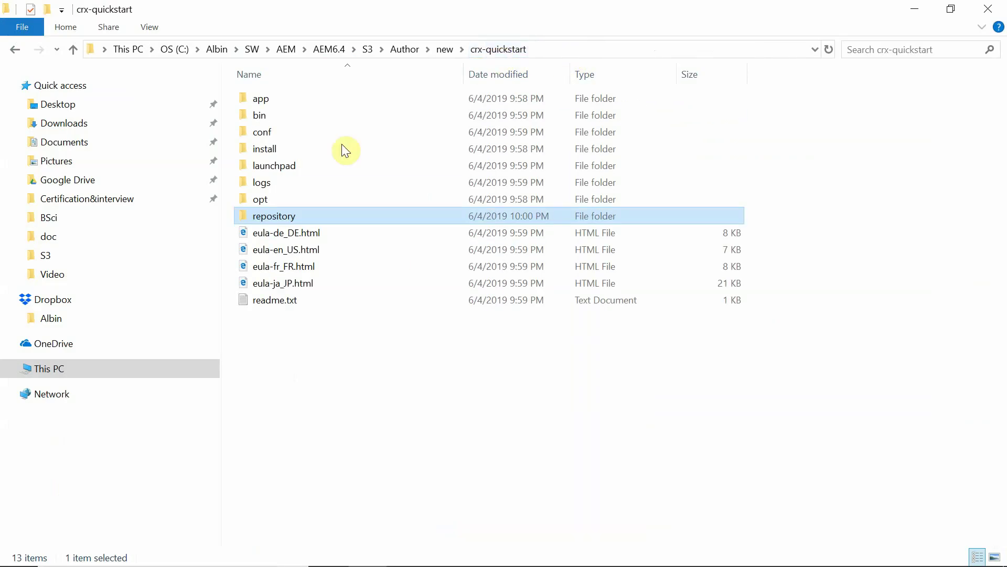
pyautogui.click(288, 213)
pyautogui.doubleClick(289, 215)
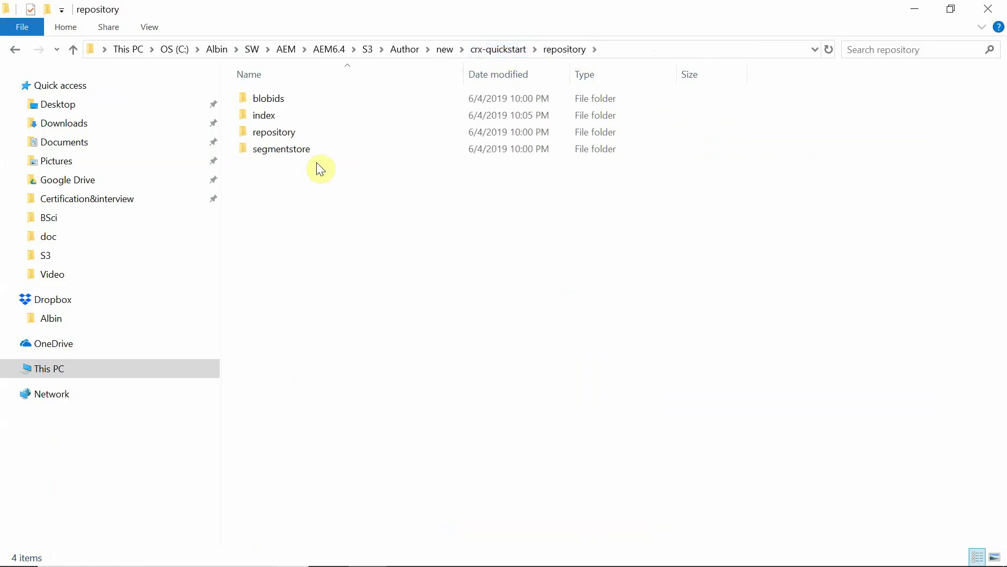
pyautogui.doubleClick(281, 134)
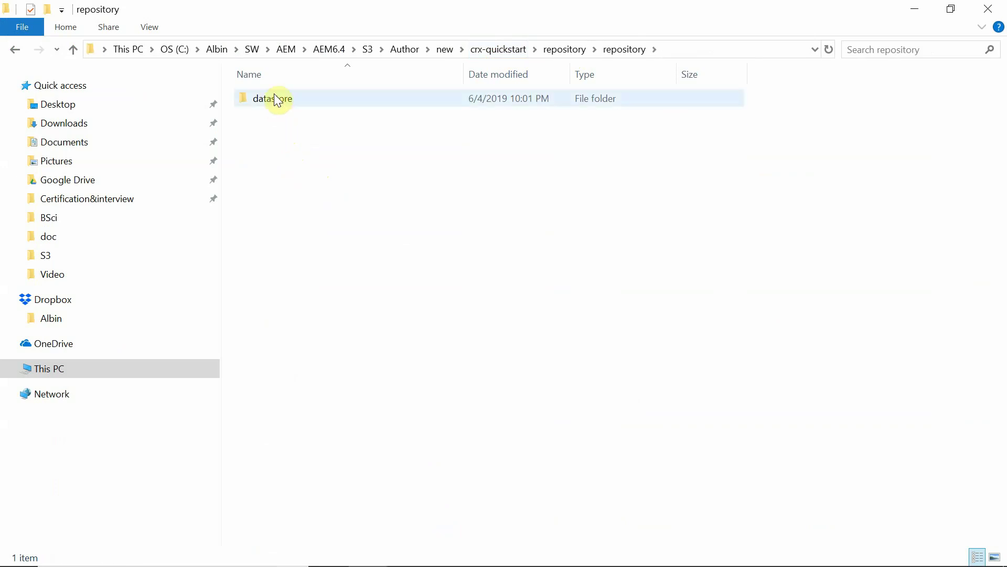
pyautogui.doubleClick(276, 98)
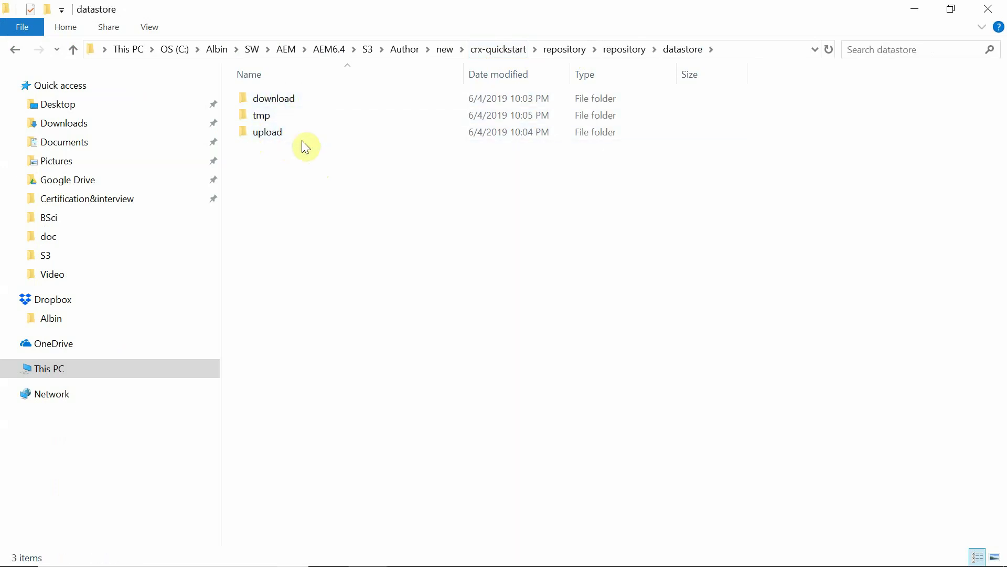
pyautogui.doubleClick(285, 102)
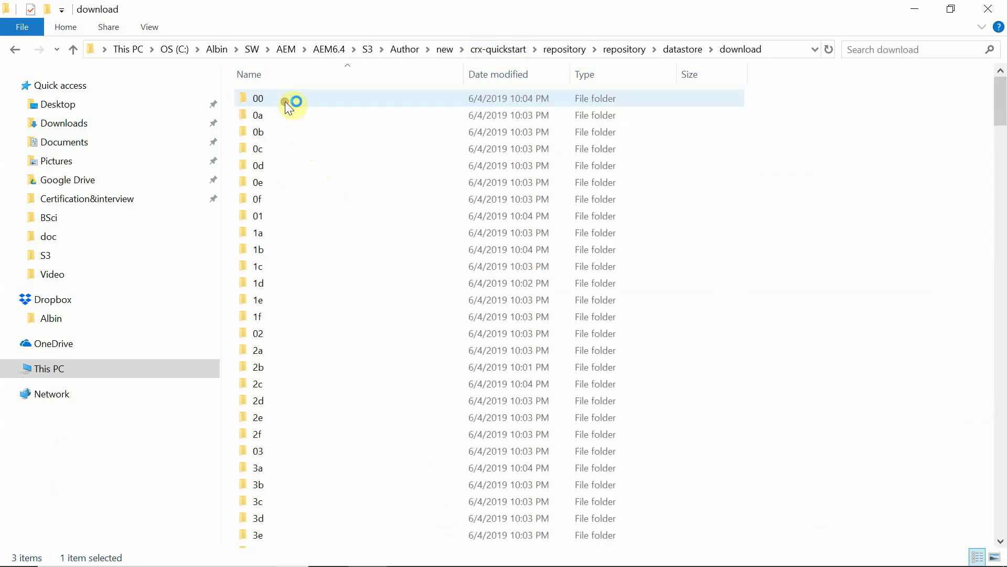
# Inspect the datastore's upload folder of staged blobs
pyautogui.click(11, 57)
pyautogui.click(269, 138)
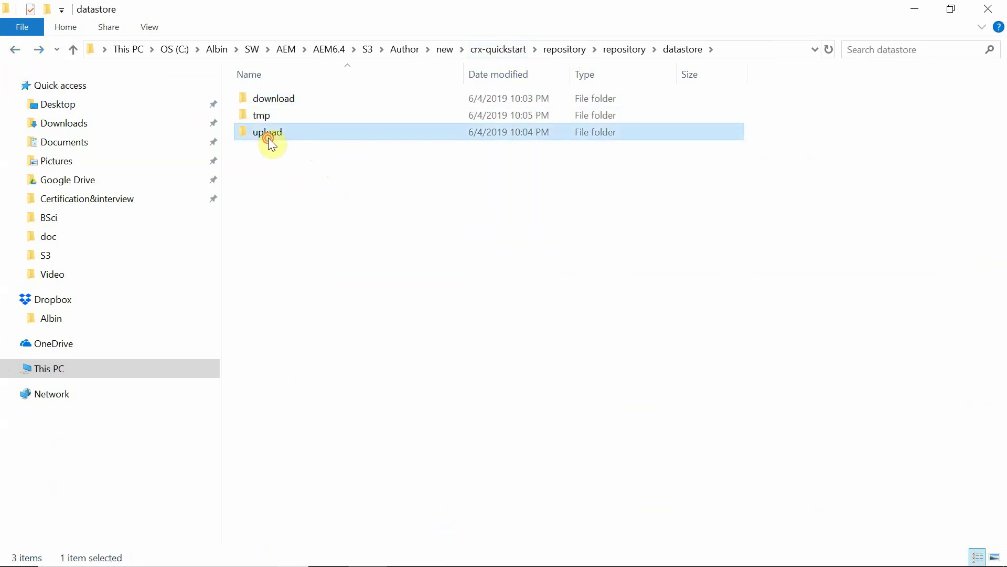
pyautogui.doubleClick(269, 137)
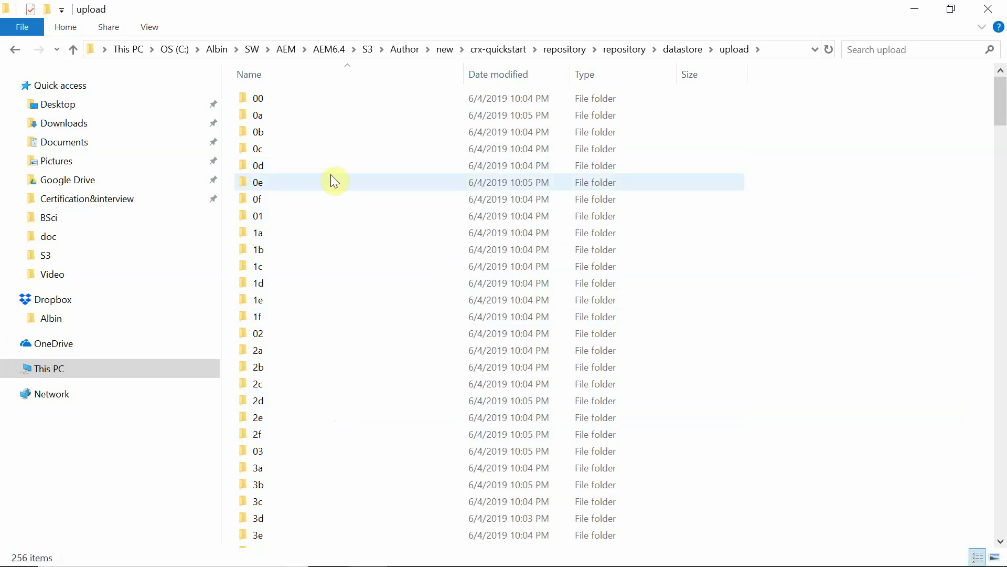
pyautogui.moveTo(331, 176)
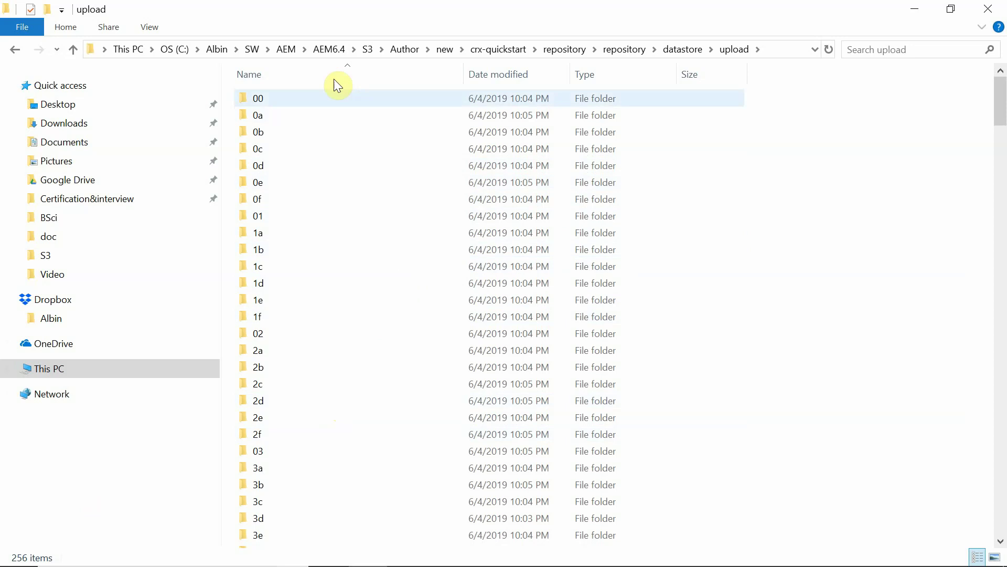
pyautogui.moveTo(383, 278)
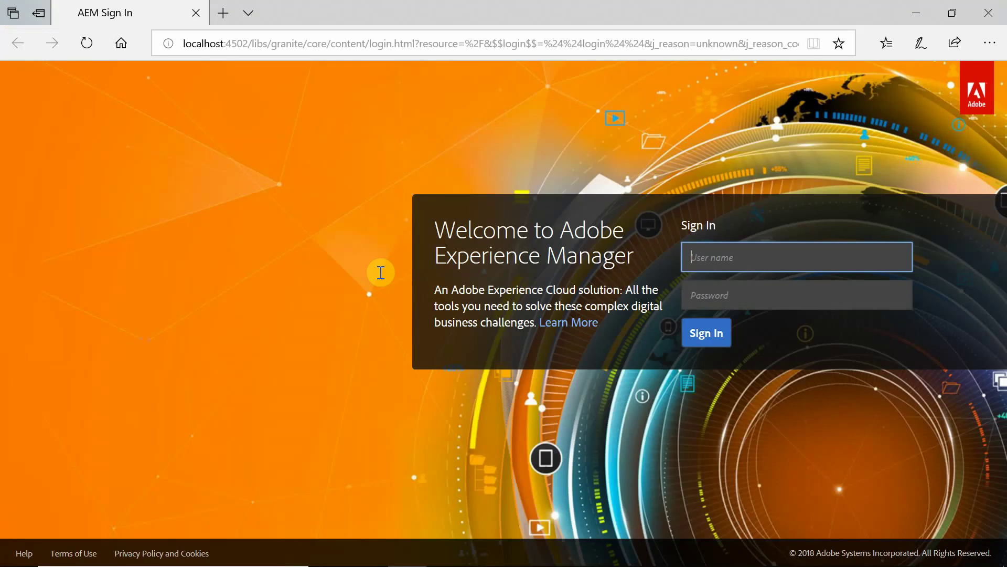
# Sign in to AEM with the administrator username and password, then close the browser
pyautogui.click(729, 256)
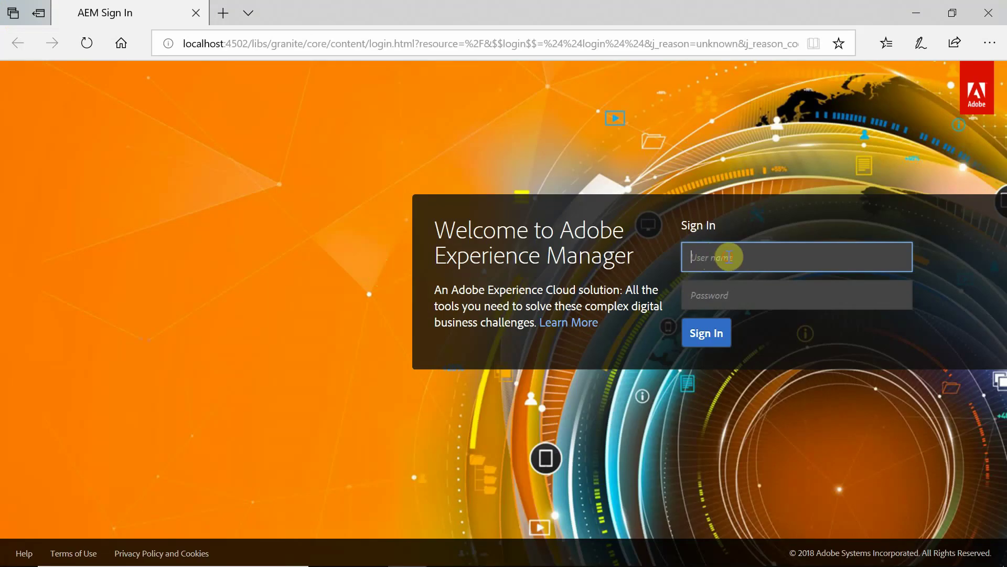
pyautogui.write('admin')
pyautogui.press('Tab')
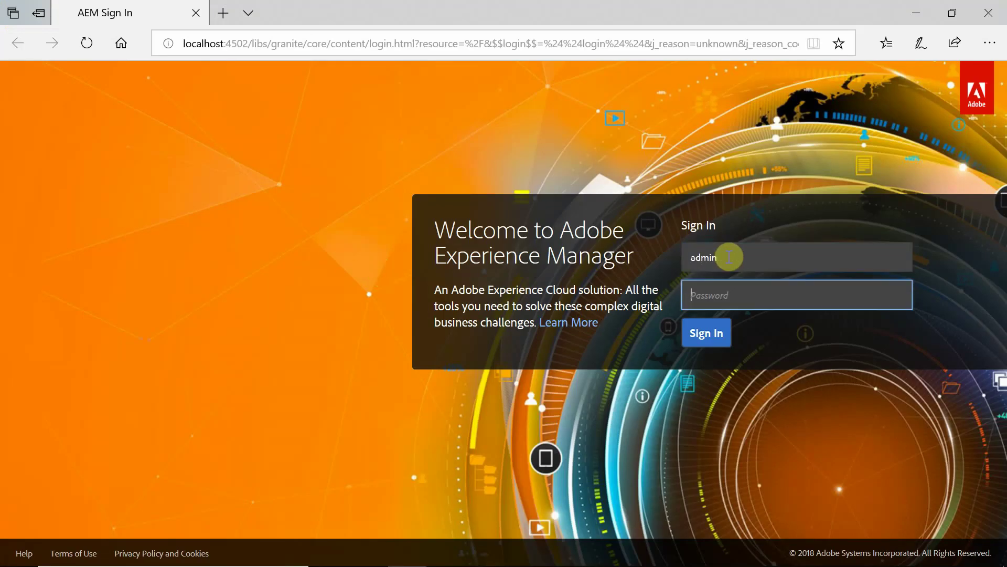
pyautogui.write('admin')
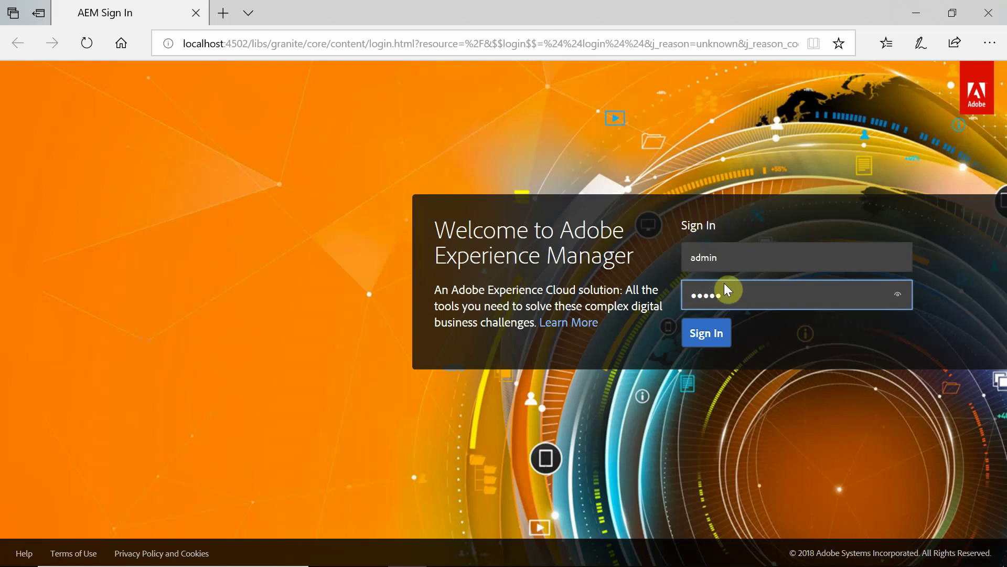
pyautogui.click(697, 341)
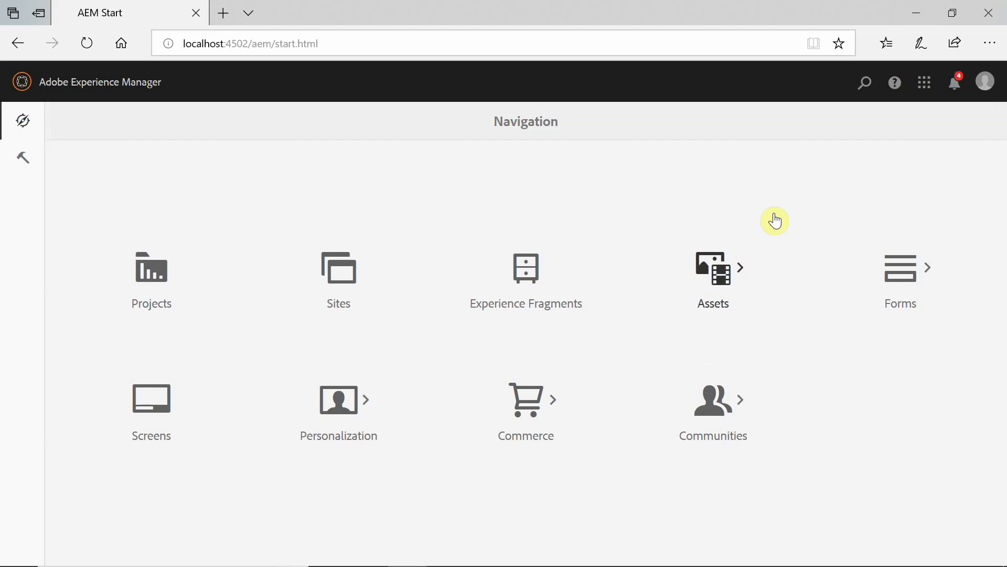
pyautogui.click(990, 16)
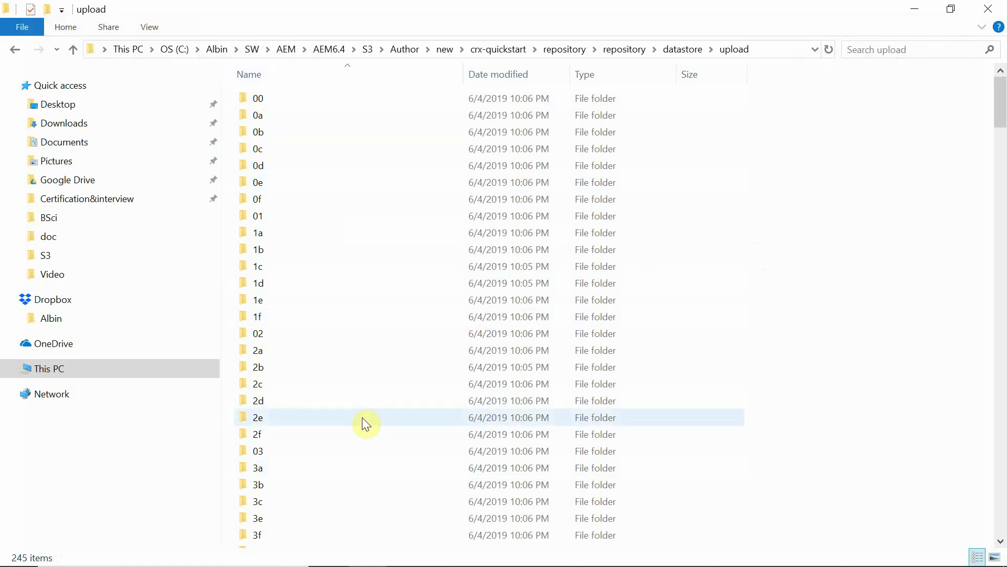
pyautogui.moveTo(363, 418)
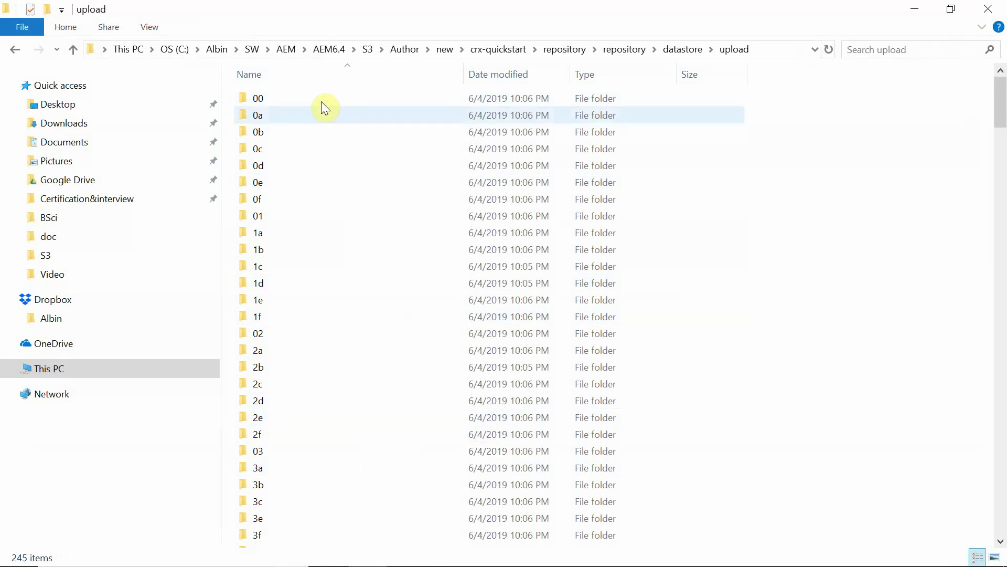
pyautogui.moveTo(345, 335)
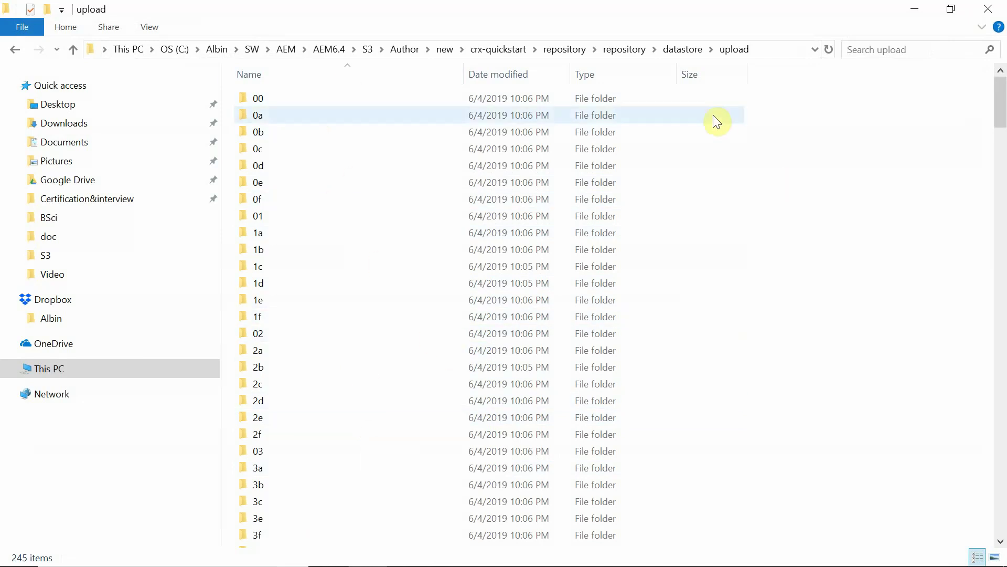
pyautogui.hotkey('alt', 'Tab')
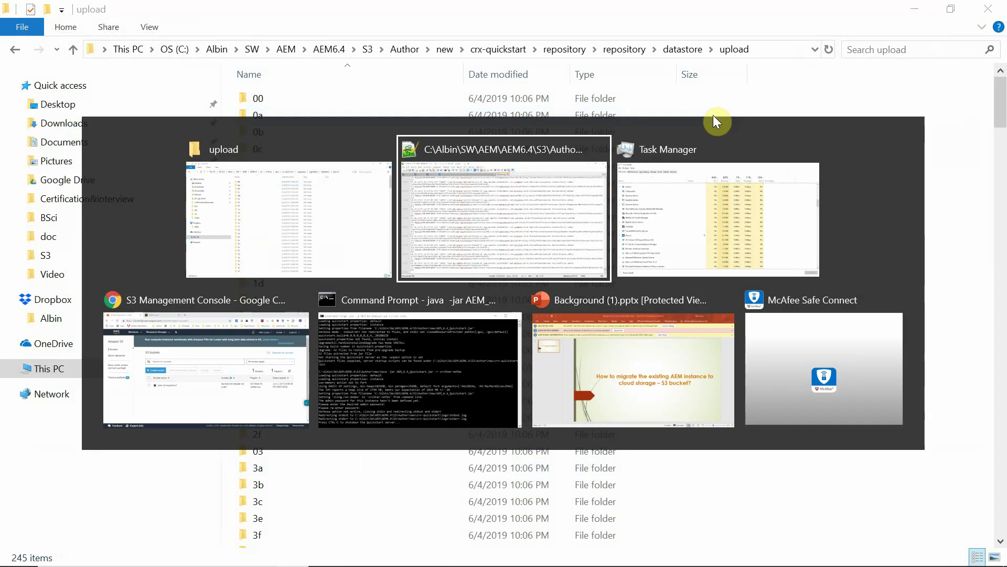
# Leave Explorer on the crx-quickstart repository folder and close the Command Prompt running AEM
pyautogui.hotkey('alt', 'Tab')
pyautogui.hotkey('alt', 'Tab')
pyautogui.hotkey('alt', 'Tab')
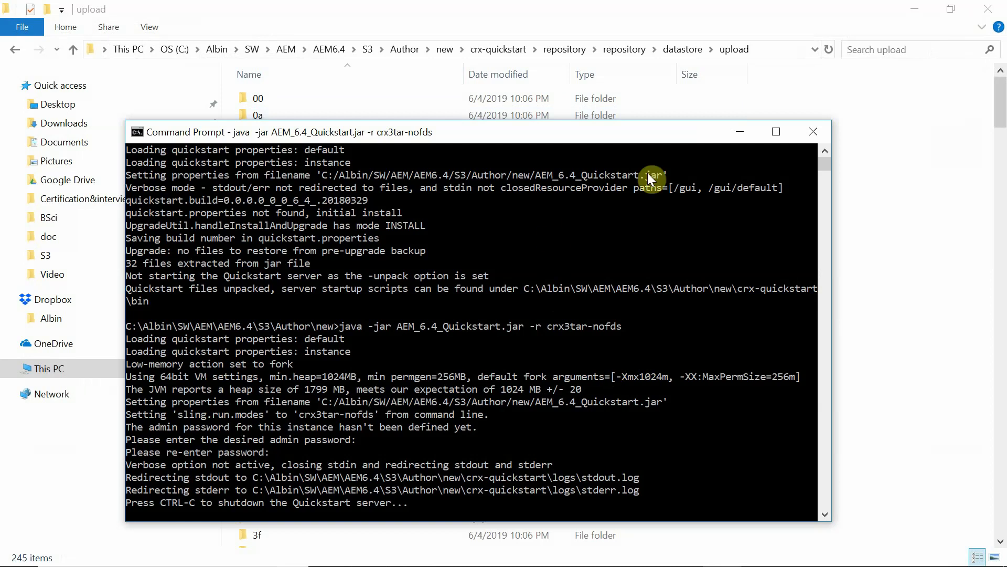
pyautogui.click(624, 51)
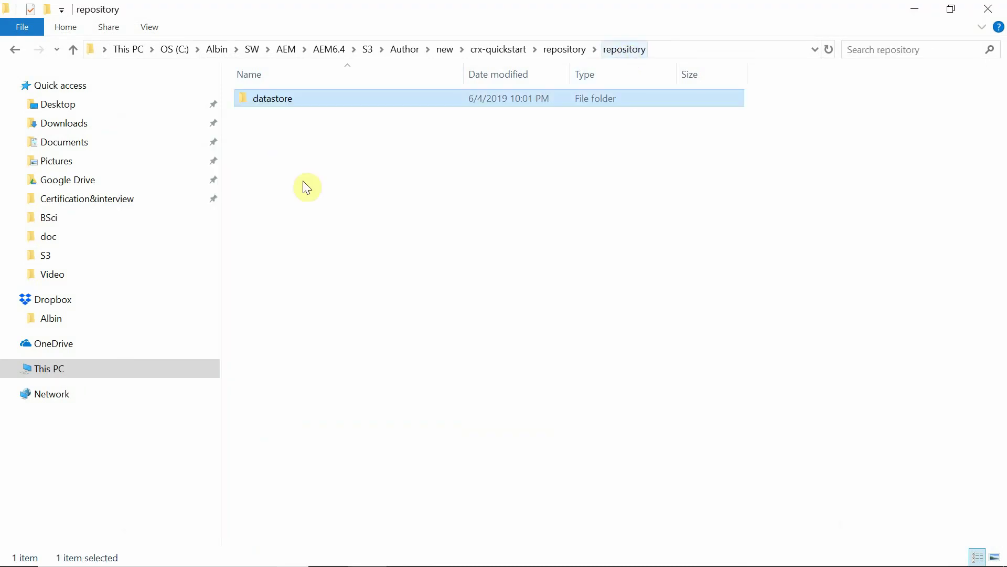
pyautogui.click(291, 100)
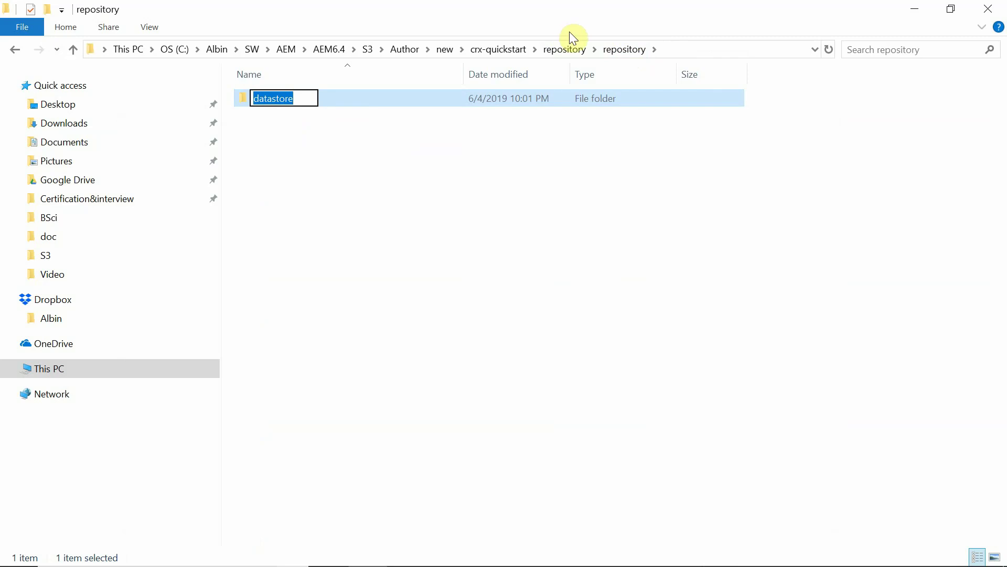
pyautogui.click(561, 49)
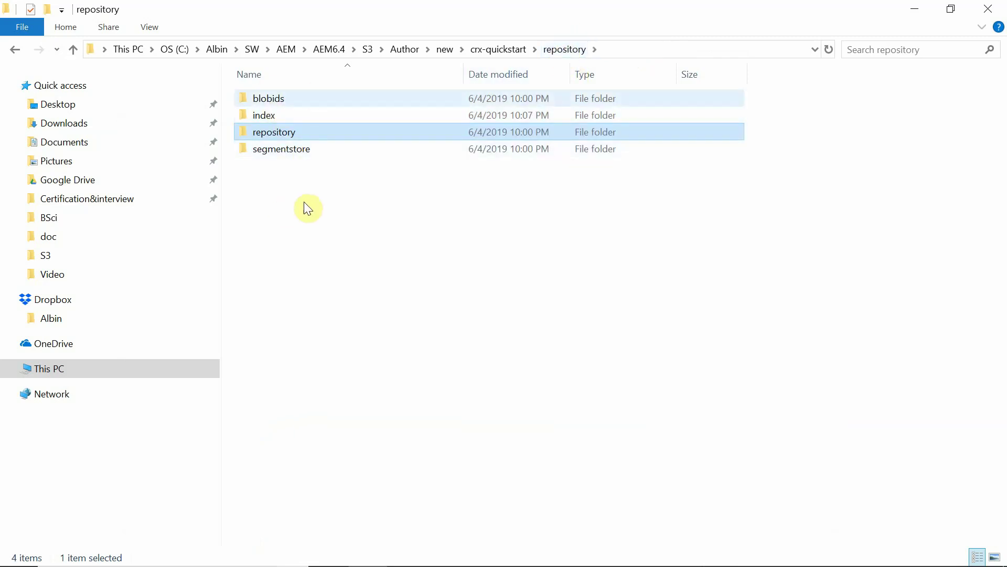
pyautogui.hotkey('alt', 'Tab')
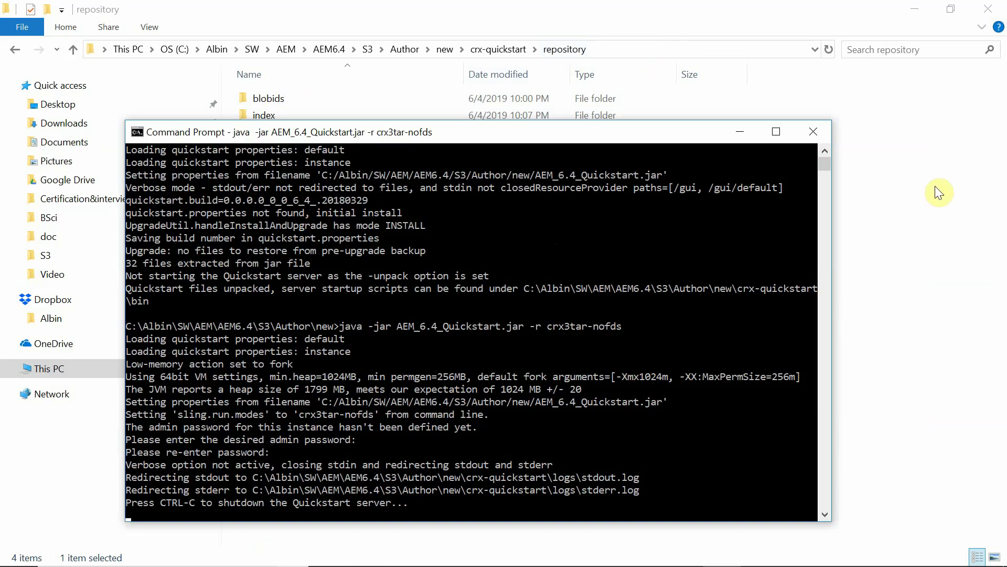
pyautogui.click(813, 132)
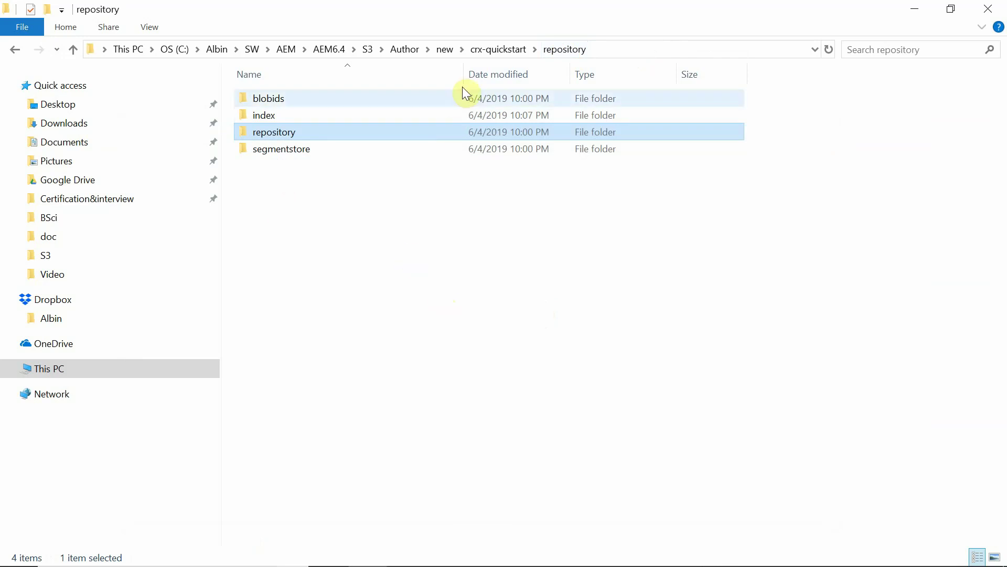
# Rename the segmentstore folder to segmentstore_old
pyautogui.click(286, 149)
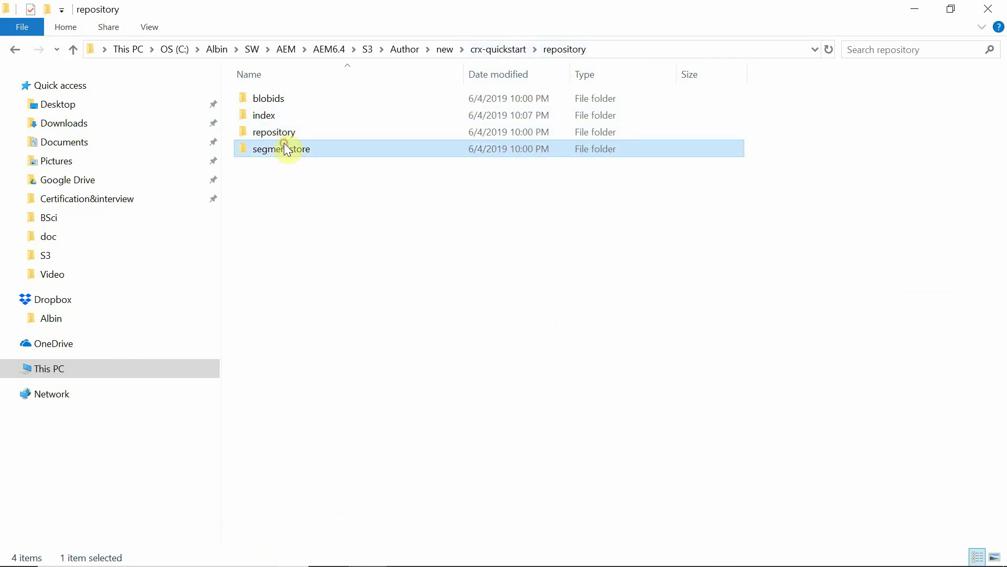
pyautogui.rightClick(295, 154)
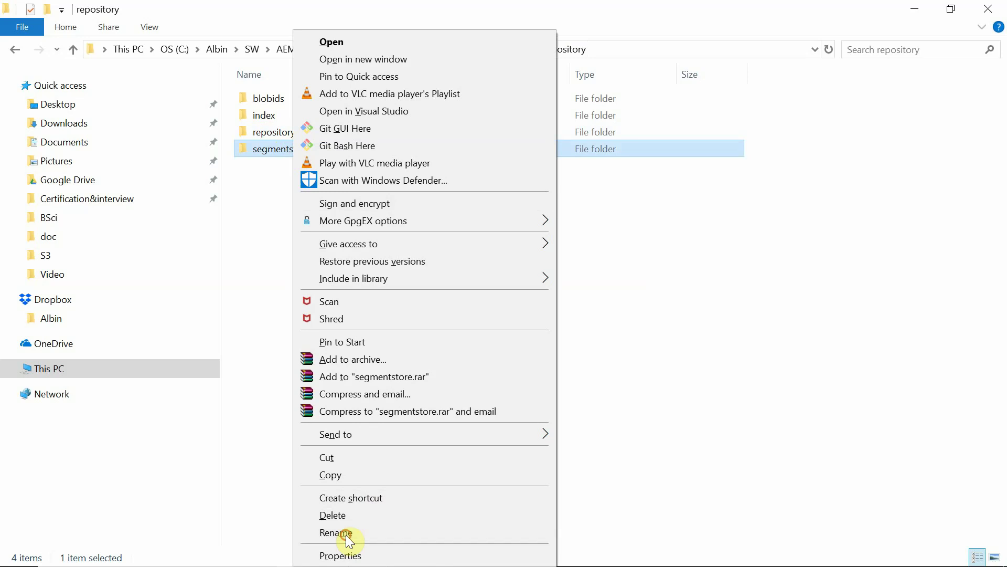
pyautogui.click(345, 534)
pyautogui.click(319, 150)
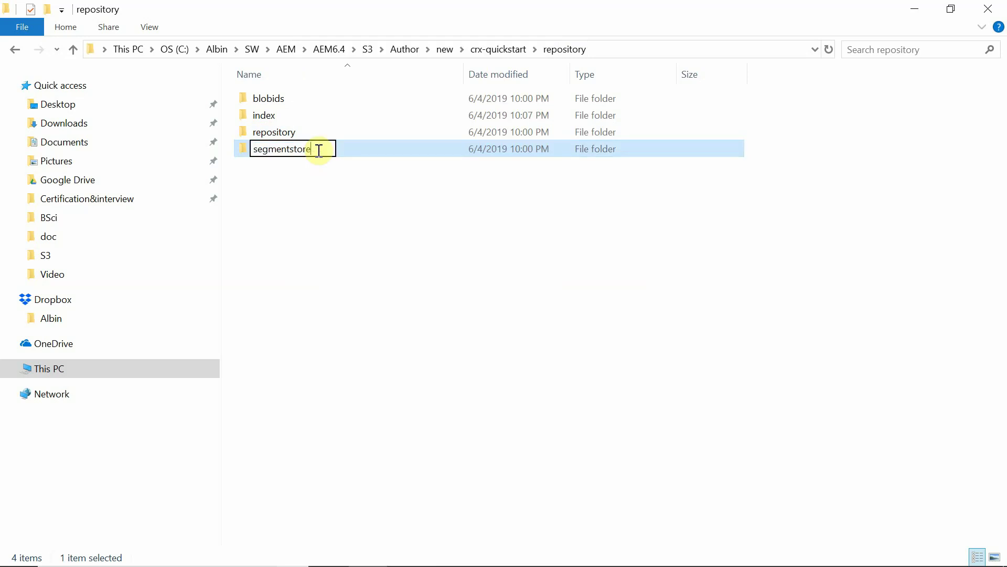
pyautogui.write('_old')
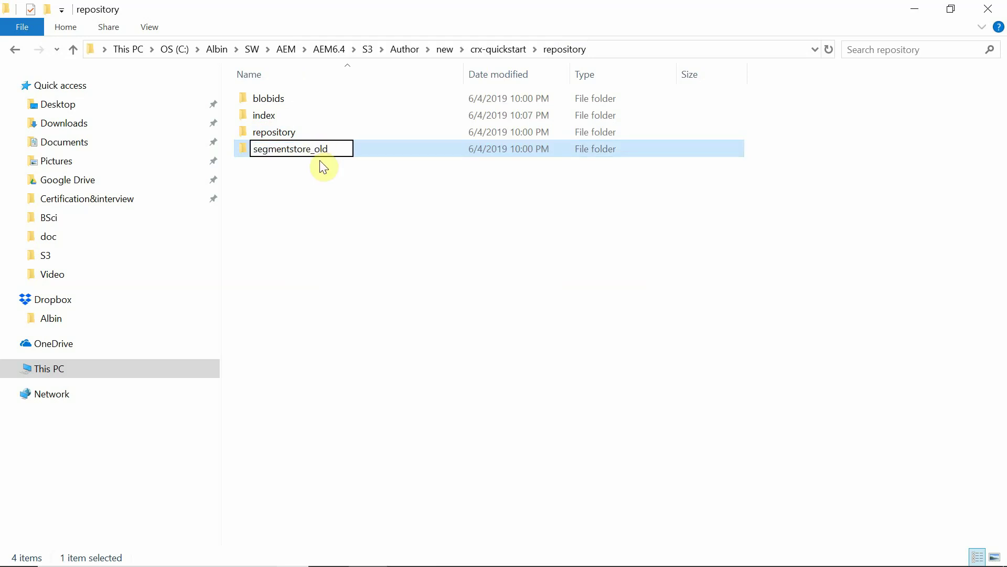
pyautogui.click(342, 240)
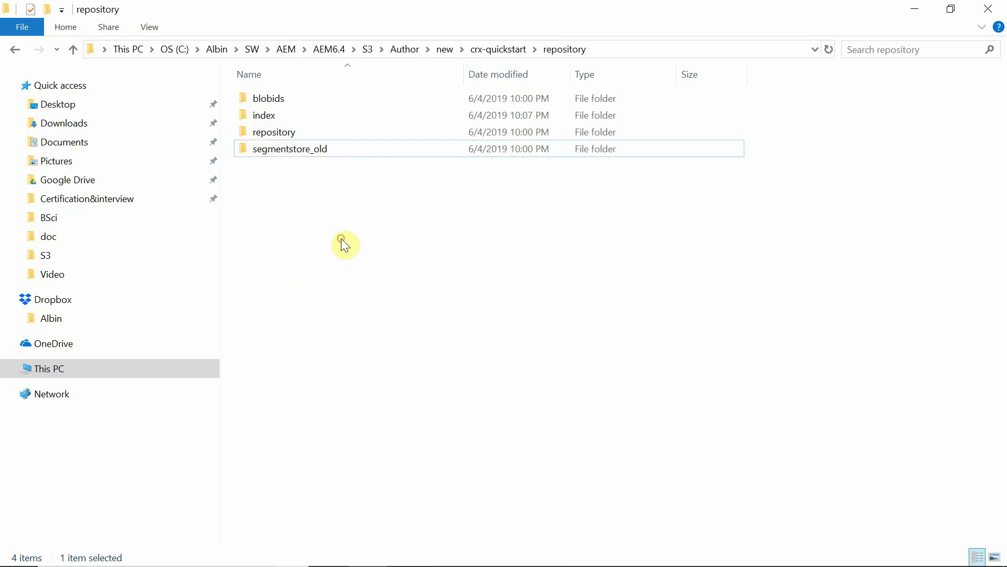
# In repository\repository, rename the datastore folder to datastore_old
pyautogui.doubleClick(286, 130)
pyautogui.click(266, 102)
pyautogui.rightClick(266, 101)
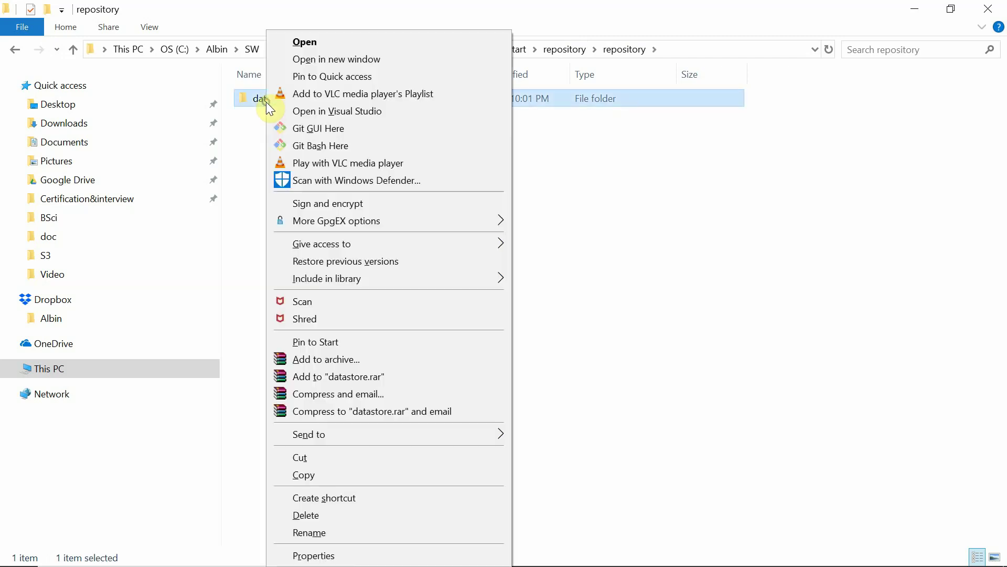
pyautogui.click(338, 531)
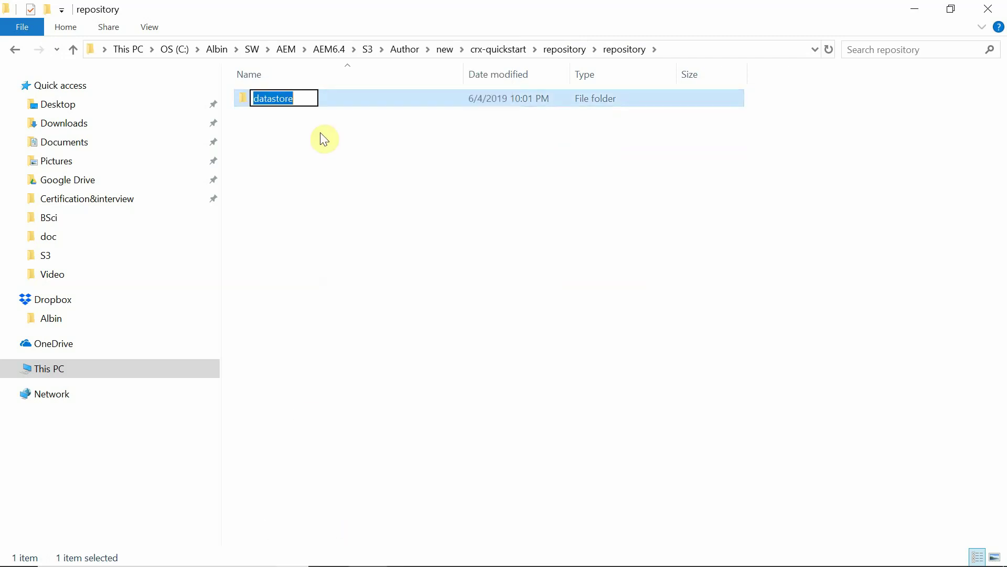
pyautogui.click(306, 98)
pyautogui.write('_')
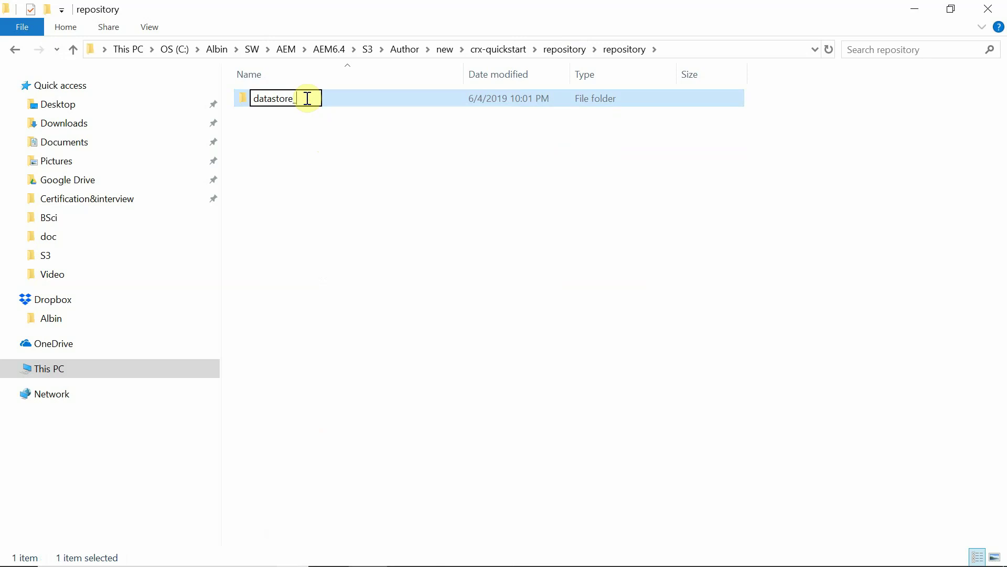
pyautogui.write('old')
pyautogui.press('Return')
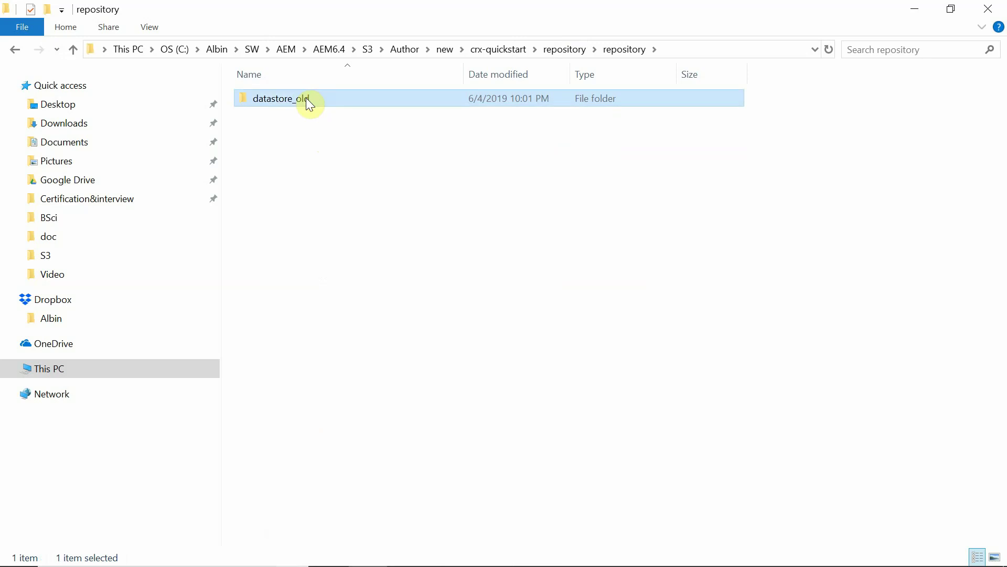
pyautogui.hotkey('alt', 'Tab')
pyautogui.hotkey('alt', 'Tab')
pyautogui.hotkey('alt', 'Tab')
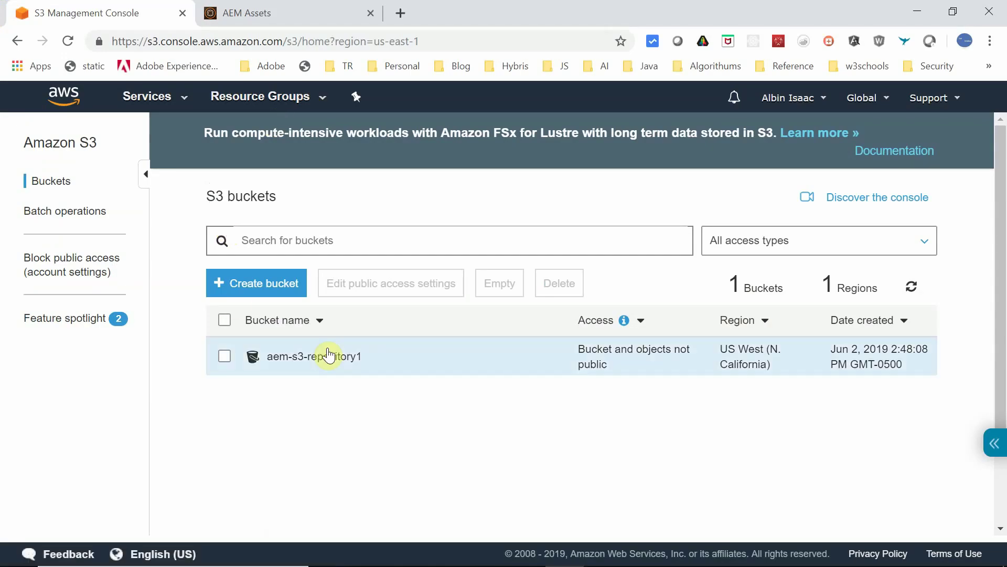
# Empty the aem-s3-repository1 bucket, confirming with the bucket name aem-s3-repository1
pyautogui.click(328, 358)
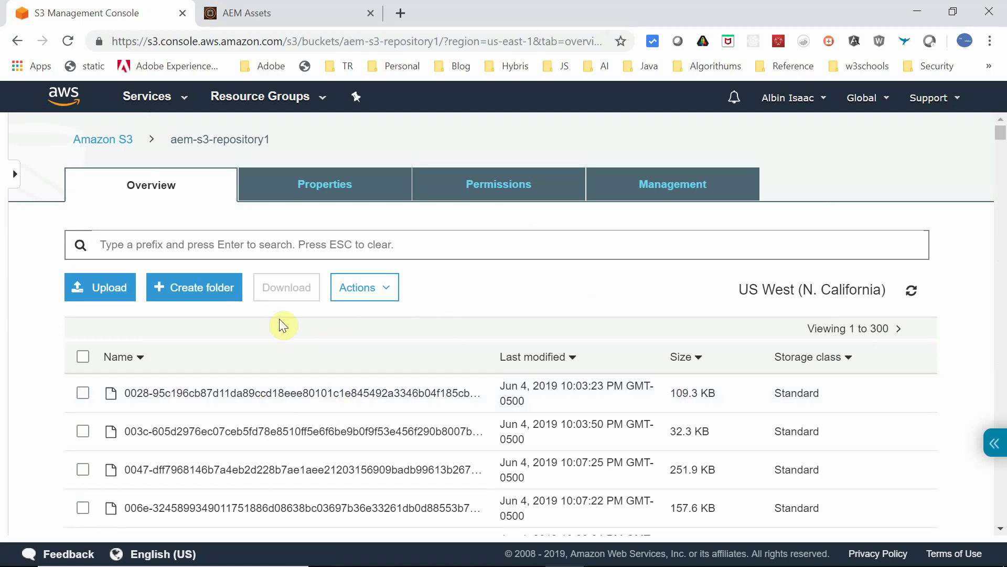
pyautogui.click(110, 139)
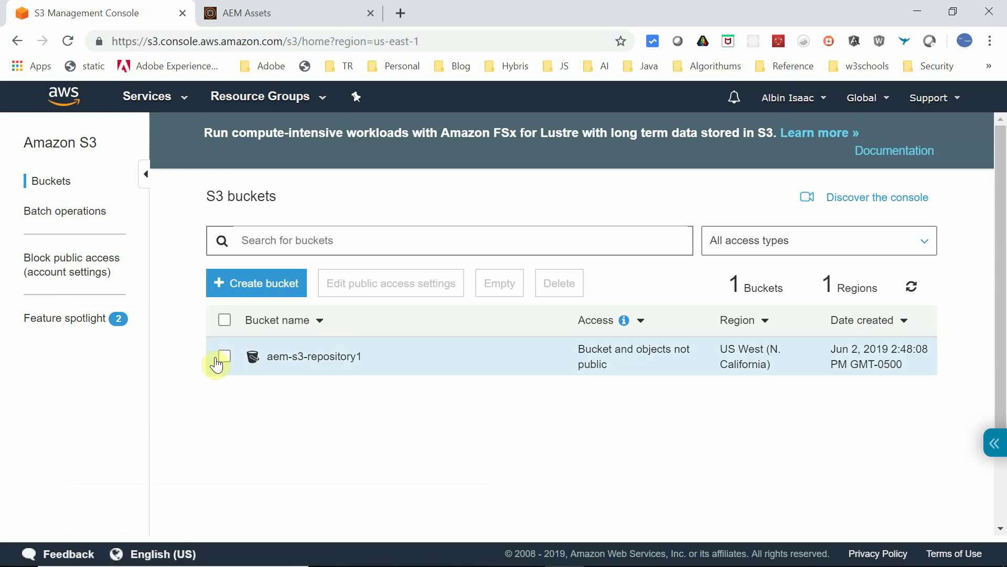
pyautogui.click(224, 356)
pyautogui.click(509, 282)
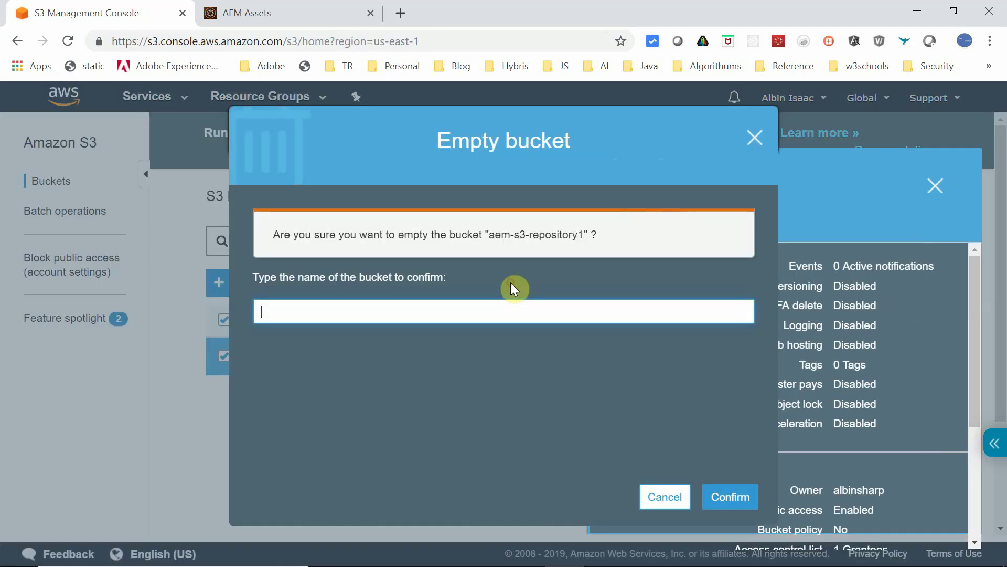
pyautogui.write('aem')
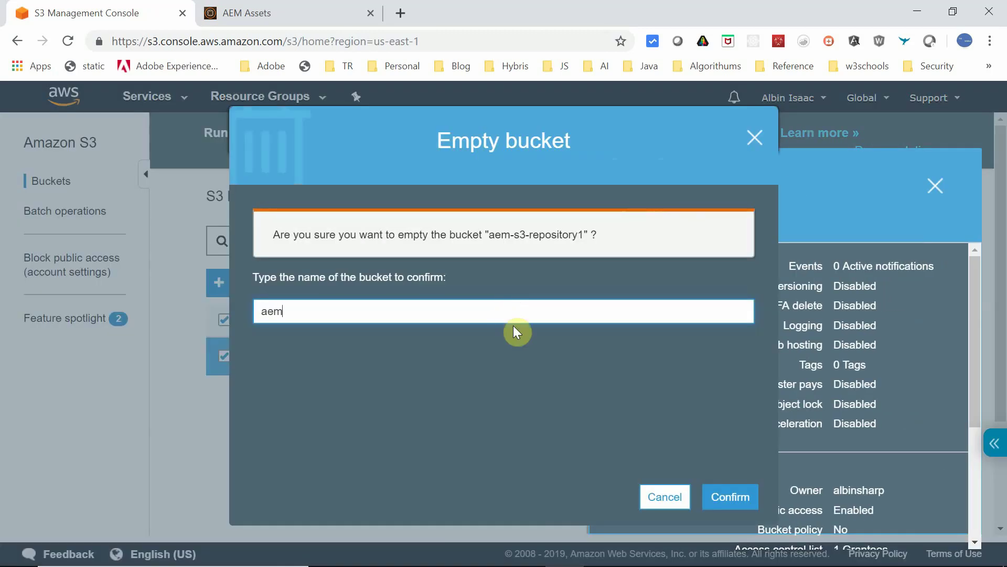
pyautogui.write('-s3-repository1')
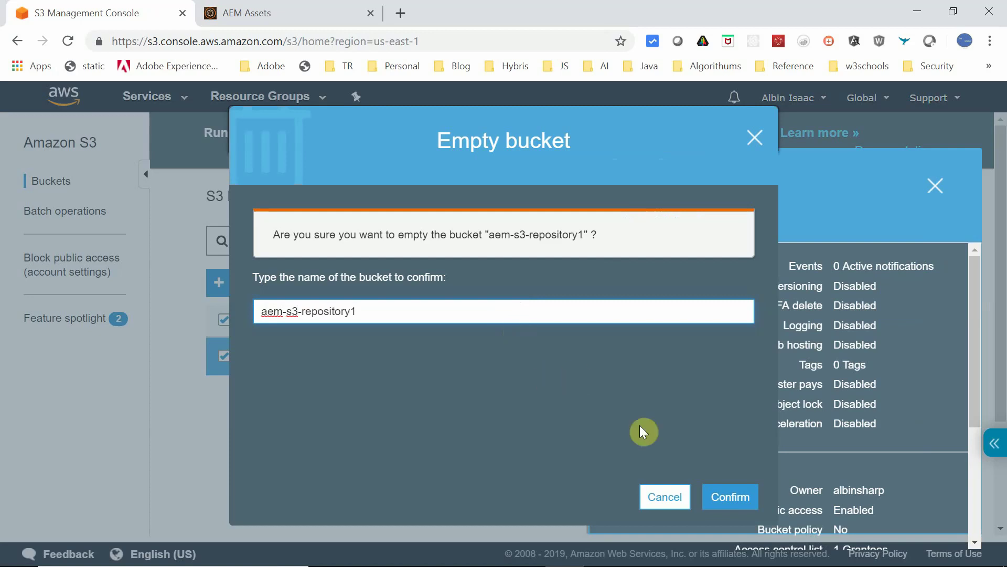
pyautogui.click(732, 501)
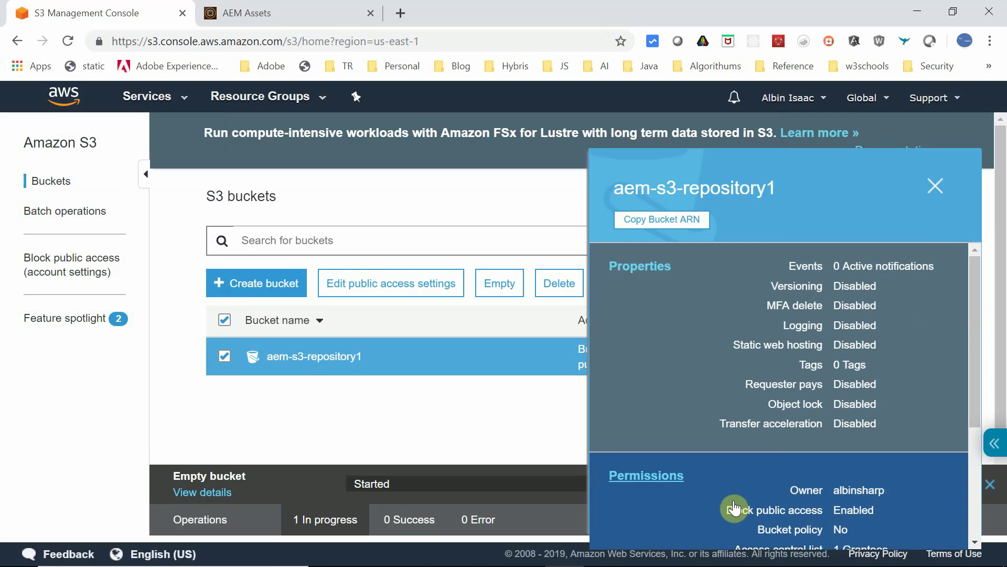
pyautogui.click(937, 193)
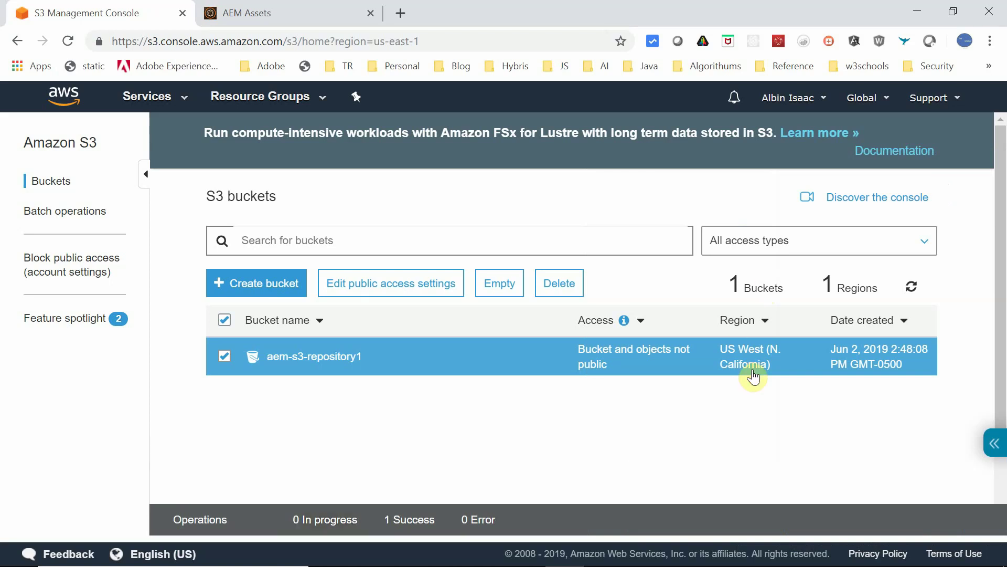
pyautogui.hotkey('alt', 'Tab')
pyautogui.hotkey('alt', 'Tab')
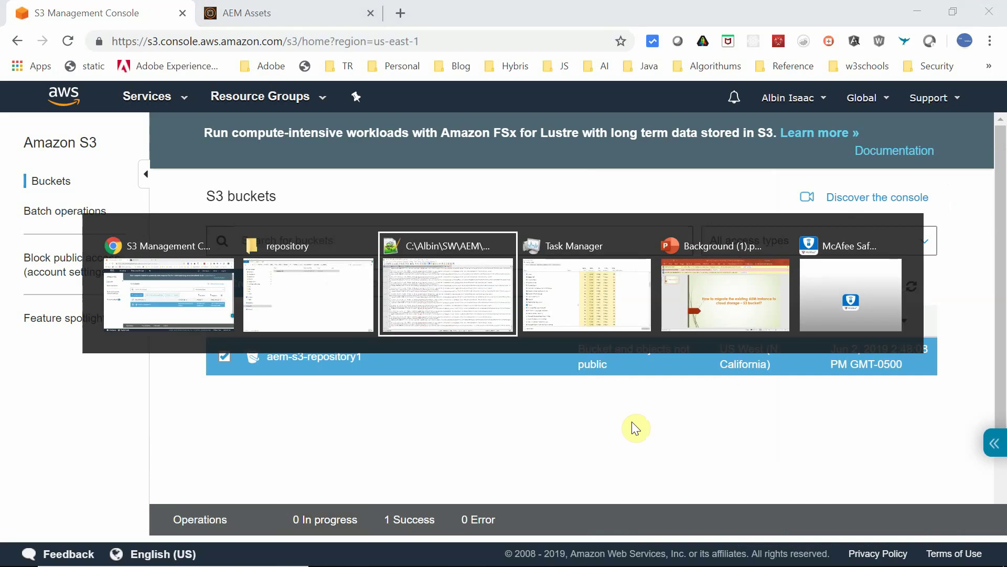
# Close error.log without saving and select the cd command on line 5 of new 15
pyautogui.click(634, 364)
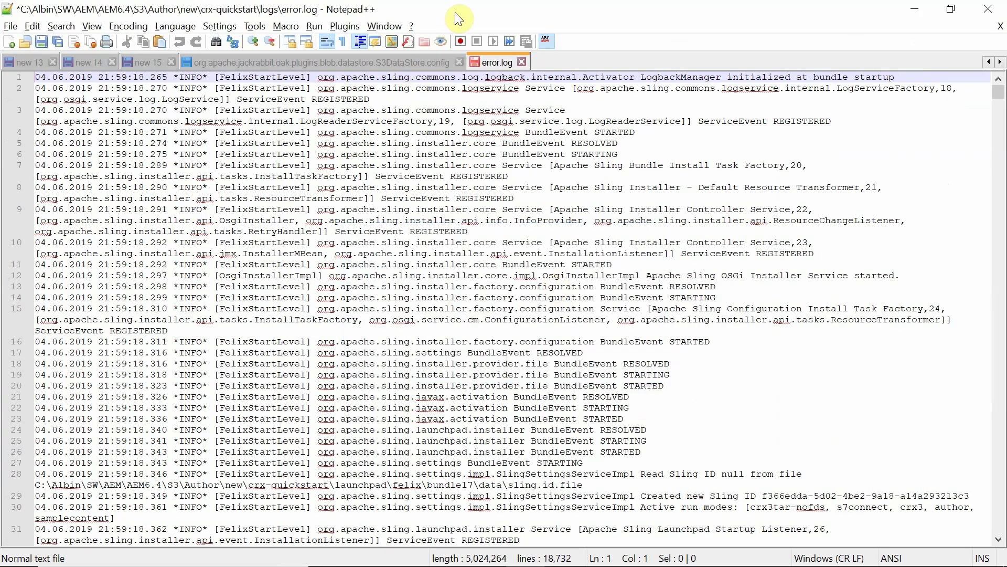
pyautogui.click(521, 62)
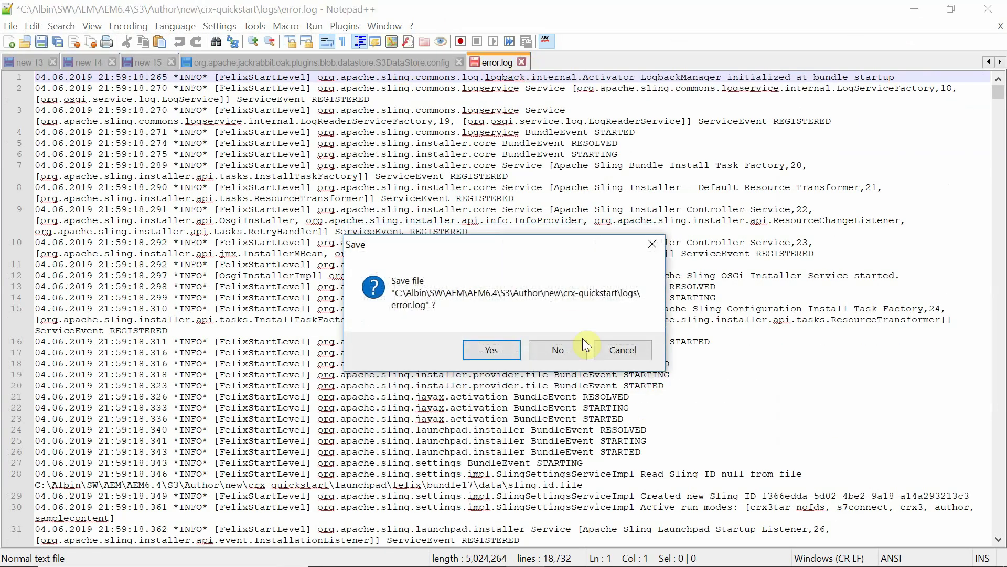
pyautogui.click(543, 354)
pyautogui.click(150, 62)
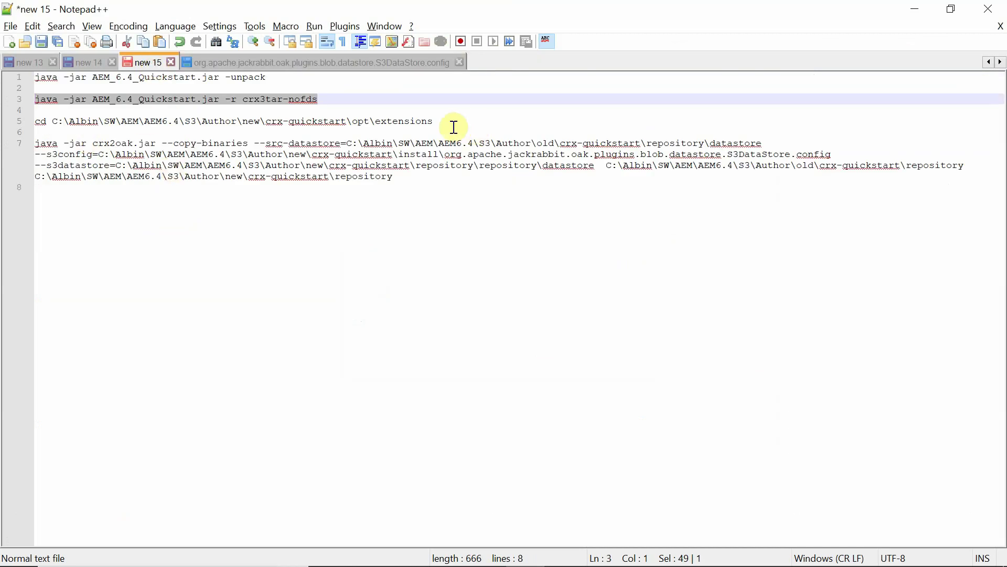
pyautogui.moveTo(443, 122); pyautogui.dragTo(29, 121)
pyautogui.hotkey('ctrl', 'c')
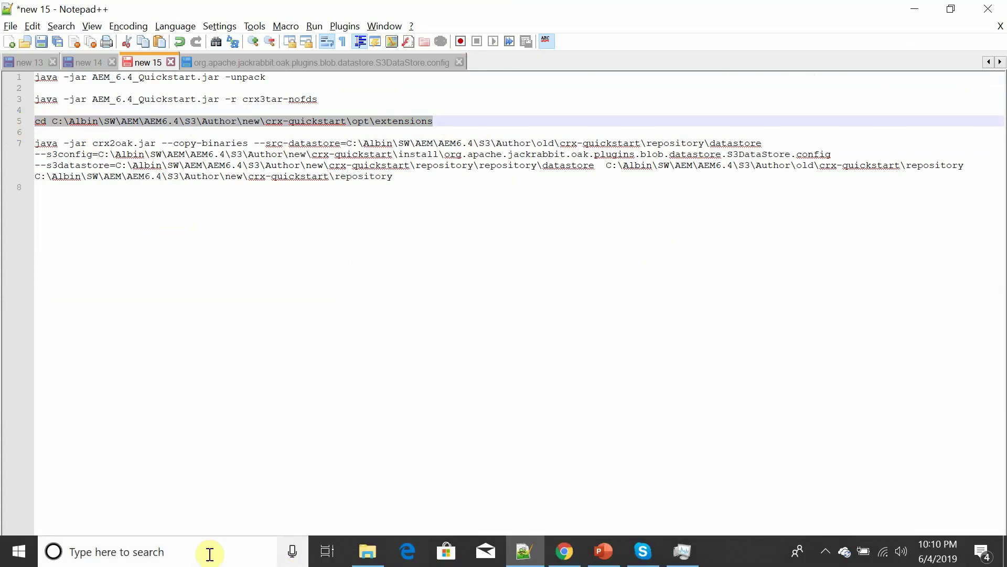
# In a new Command Prompt, cd to crx-quickstart\opt\extensions and run dir to confirm crx2oak.jar
pyautogui.click(204, 552)
pyautogui.write('cmd')
pyautogui.press('Return')
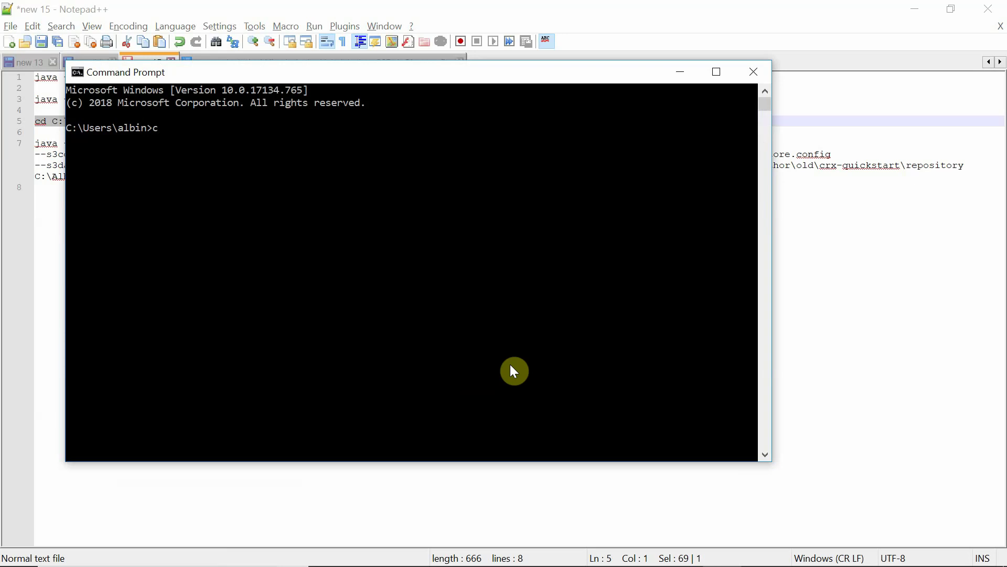
pyautogui.rightClick(514, 371)
pyautogui.press('Return')
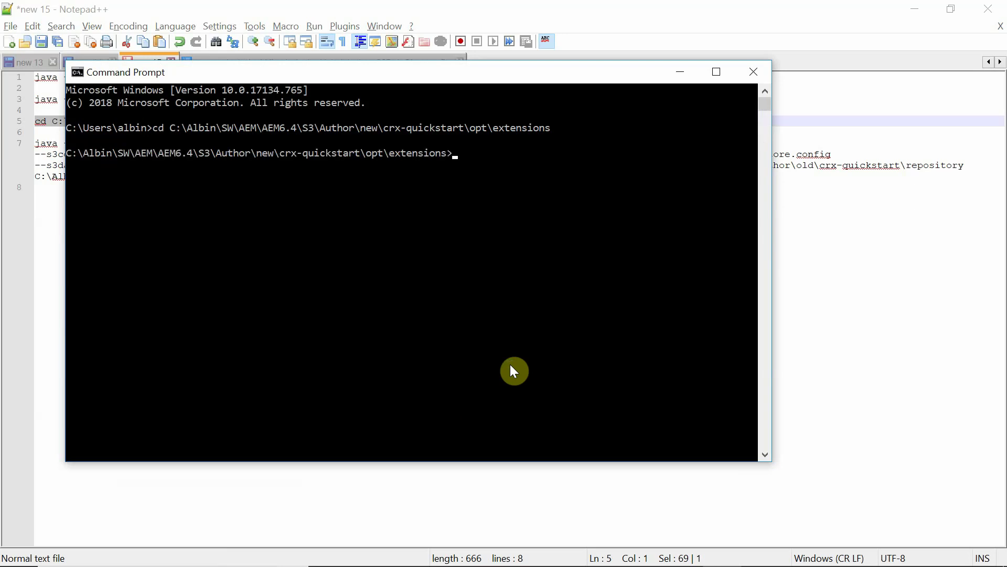
pyautogui.write('dir')
pyautogui.press('Return')
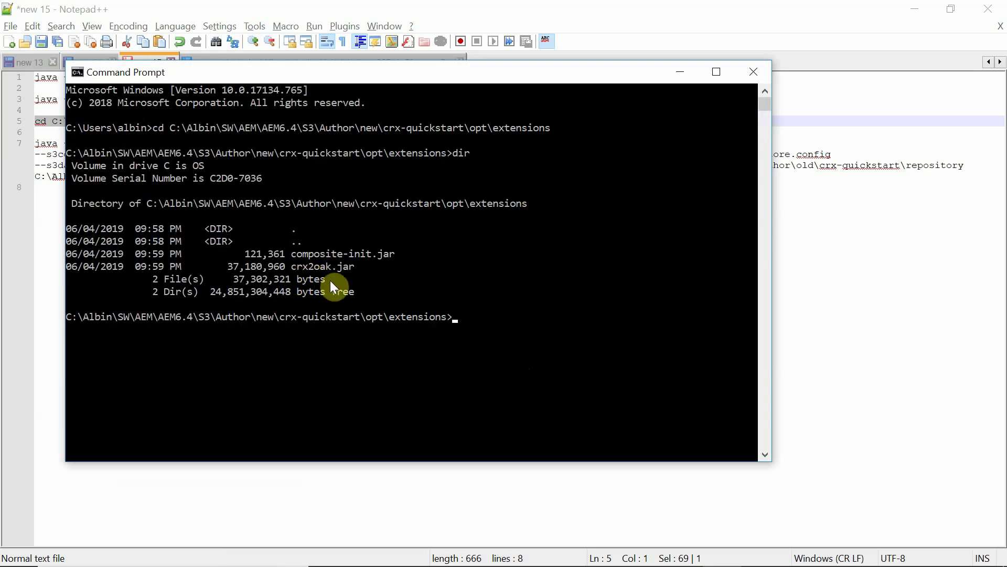
pyautogui.hotkey('alt', 'Tab')
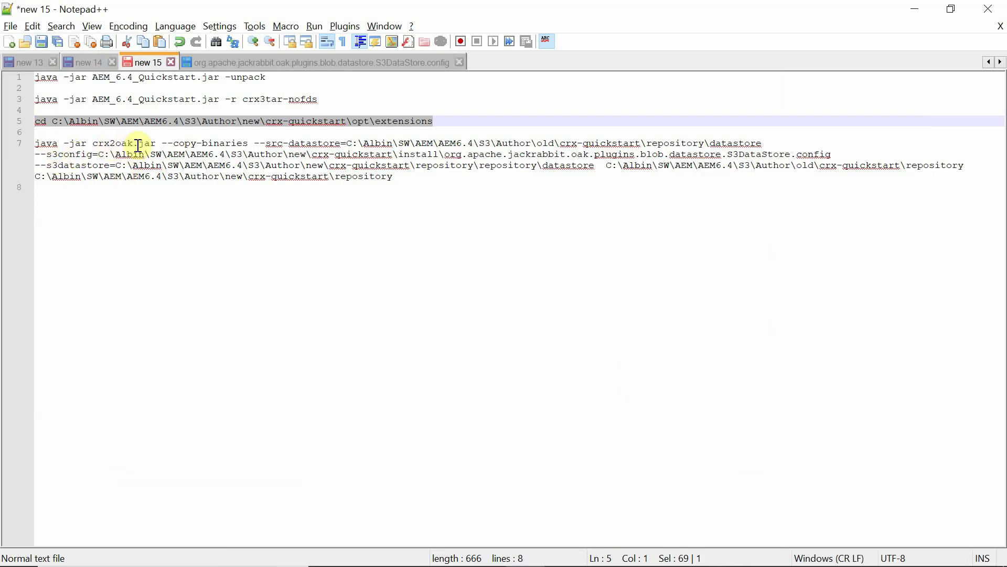
# Check the --copy-binaries option on line 7 against the old author instance folder
pyautogui.moveTo(254, 142); pyautogui.dragTo(165, 143)
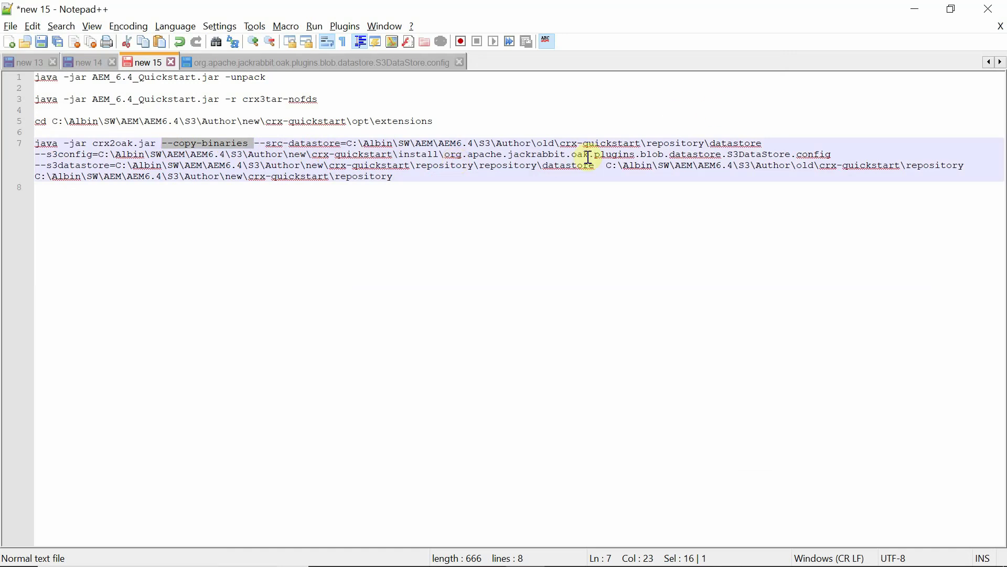
pyautogui.hotkey('alt', 'Tab')
pyautogui.hotkey('alt', 'Tab')
pyautogui.hotkey('alt', 'Tab')
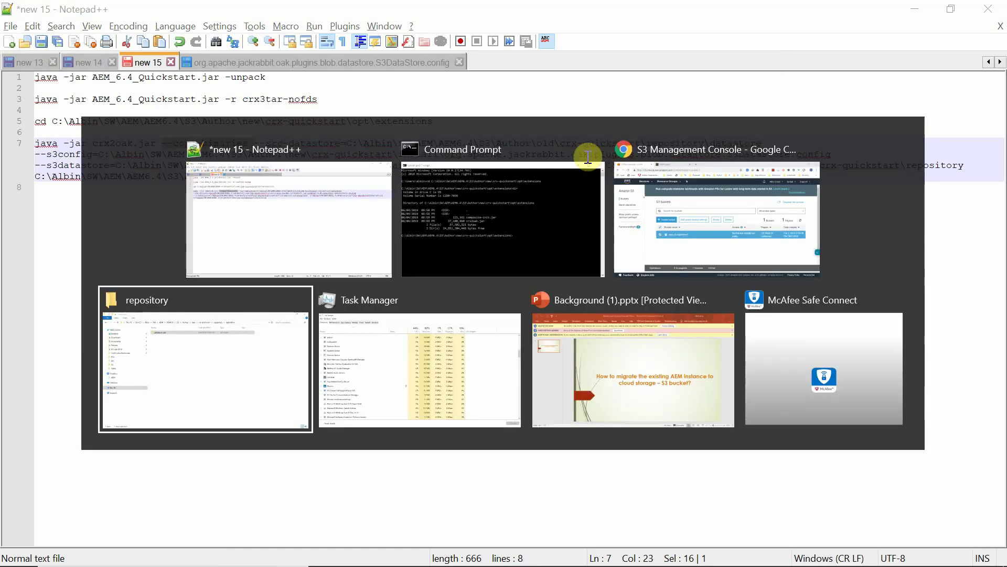
pyautogui.click(406, 49)
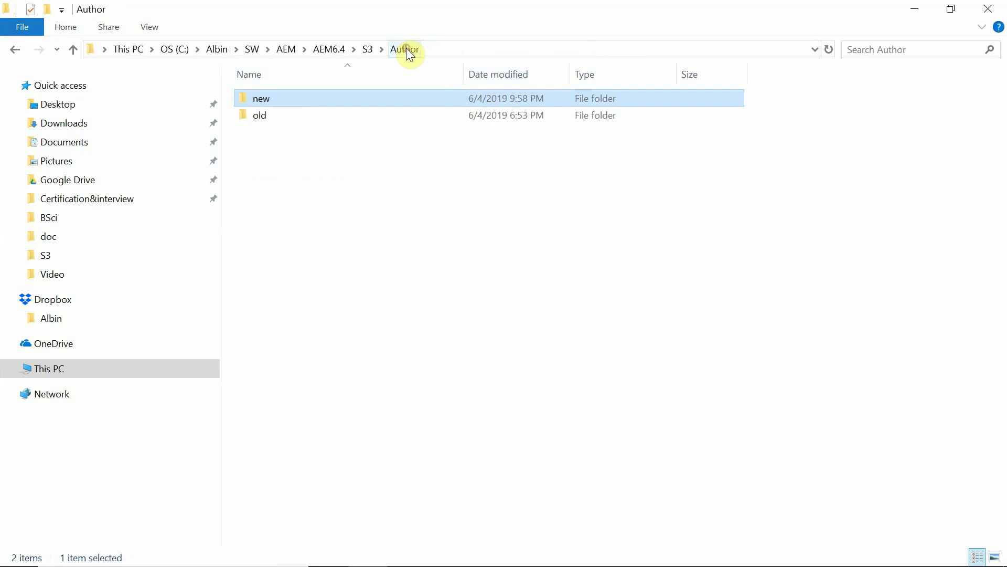
pyautogui.doubleClick(275, 115)
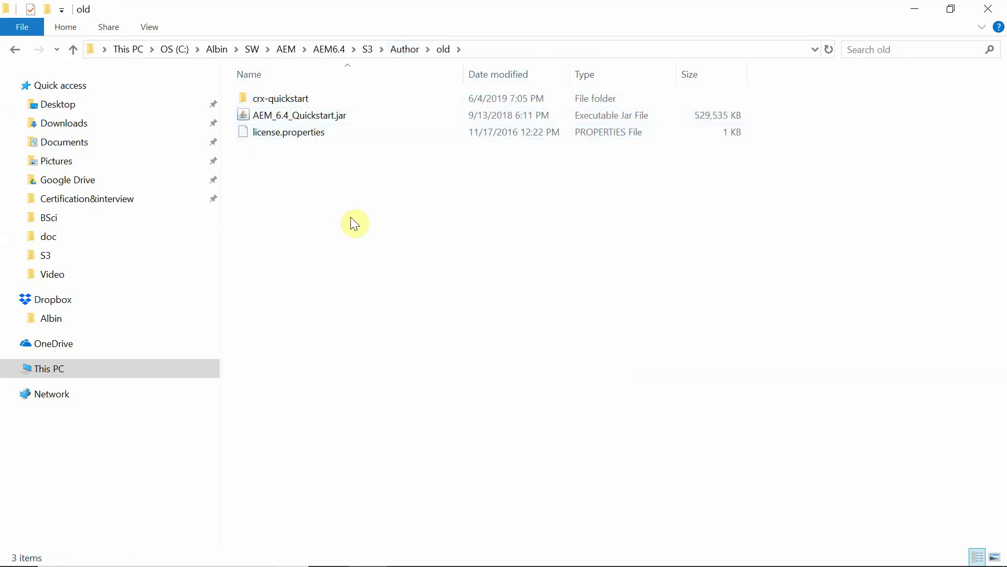
pyautogui.hotkey('alt', 'Tab')
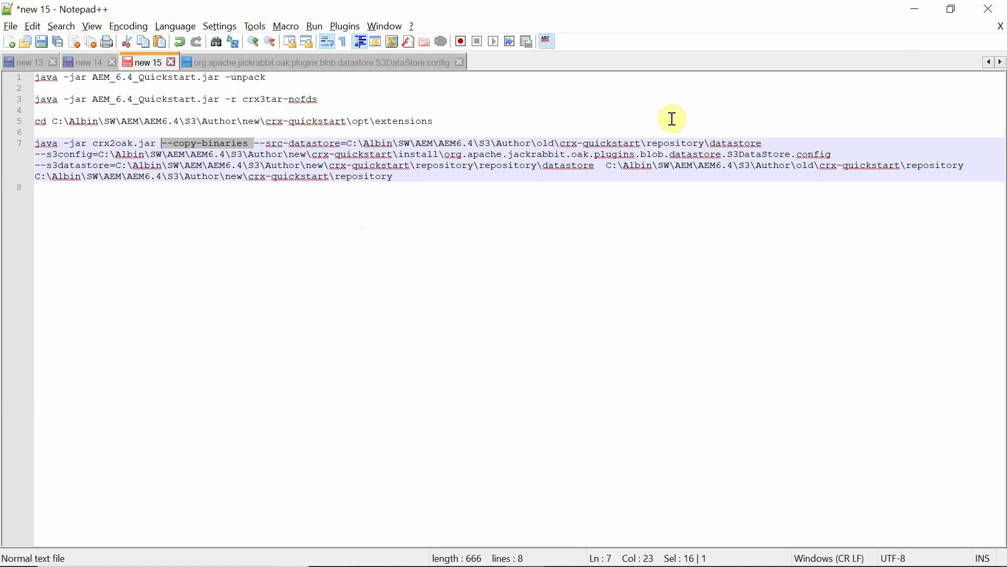
pyautogui.click(770, 141)
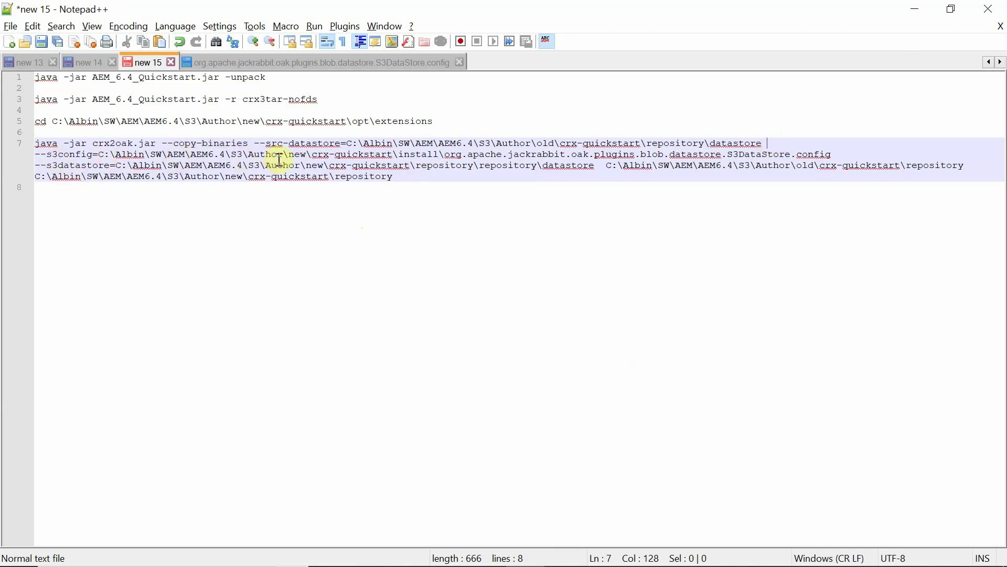
# Review the s3config file path and the new repository target folder names in the command
pyautogui.doubleClick(430, 161)
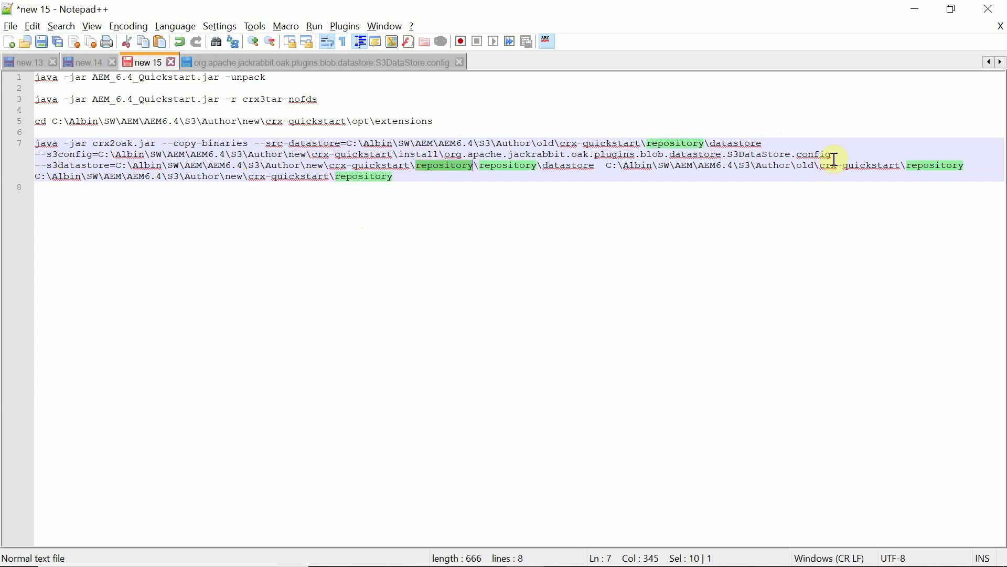
pyautogui.moveTo(836, 159); pyautogui.dragTo(94, 153)
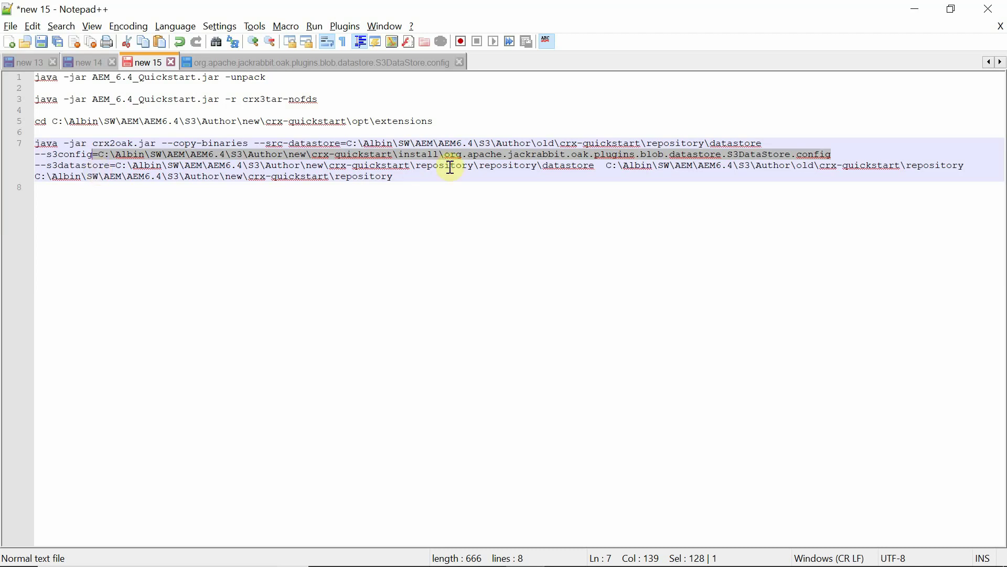
pyautogui.click(322, 164)
pyautogui.doubleClick(322, 165)
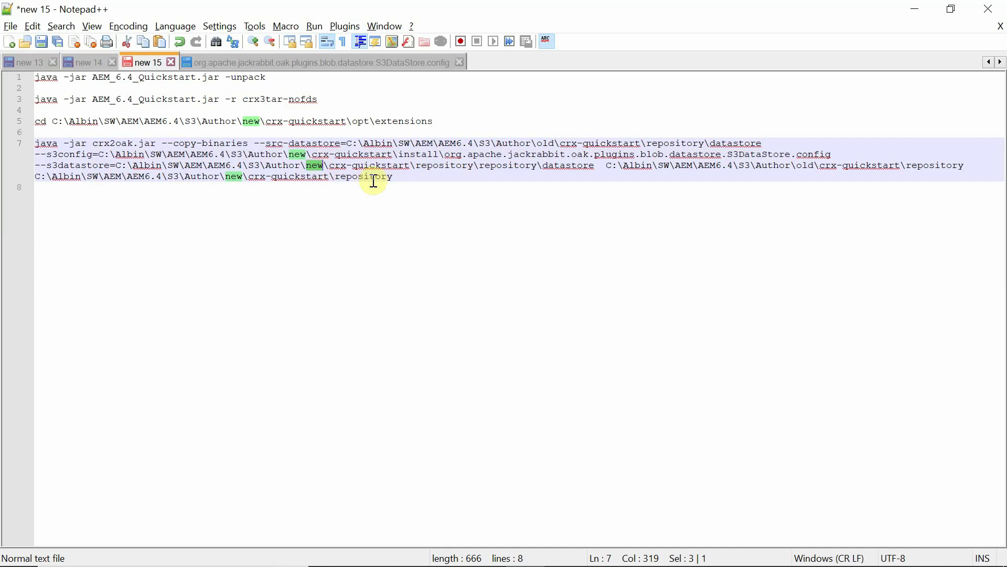
pyautogui.doubleClick(454, 165)
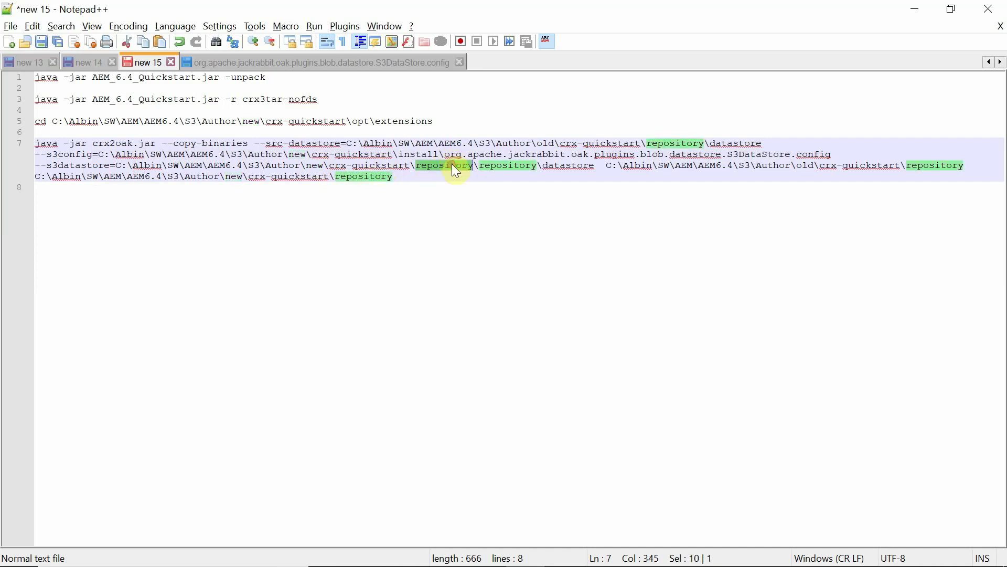
pyautogui.click(515, 166)
pyautogui.doubleClick(515, 166)
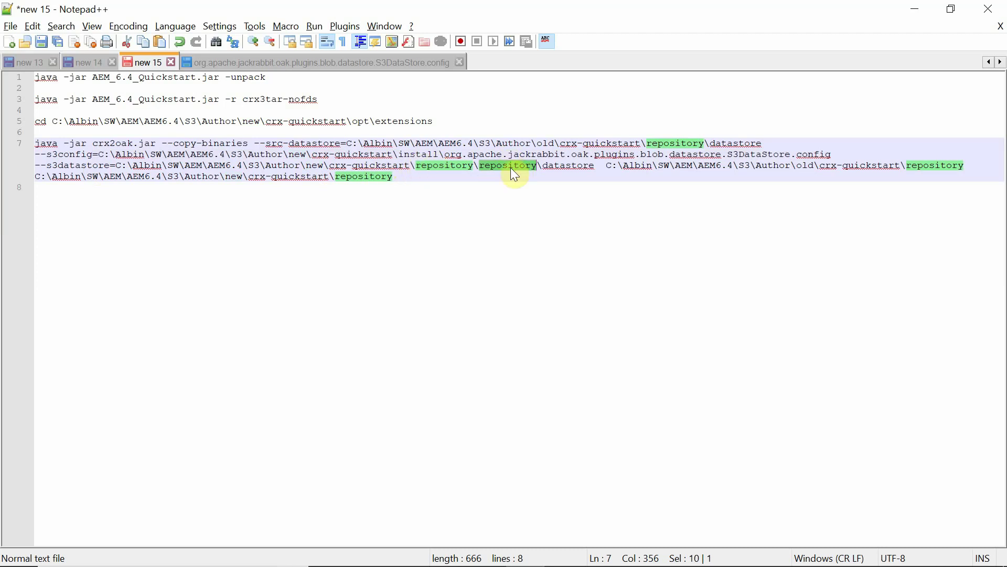
pyautogui.click(597, 167)
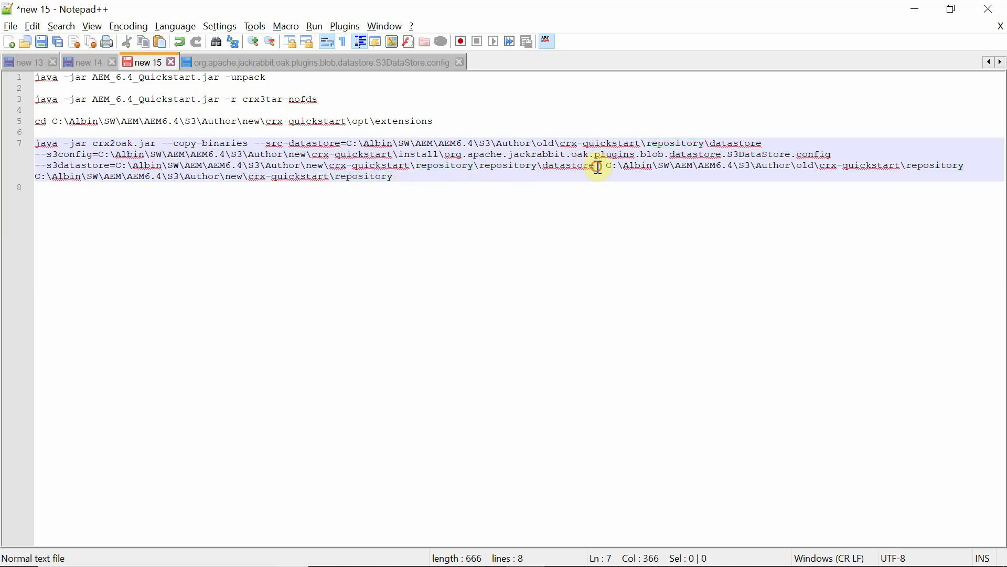
# Verify the s3datastore and old-to-new repository path arguments, then select the full line 7 command
pyautogui.moveTo(597, 167); pyautogui.dragTo(112, 157)
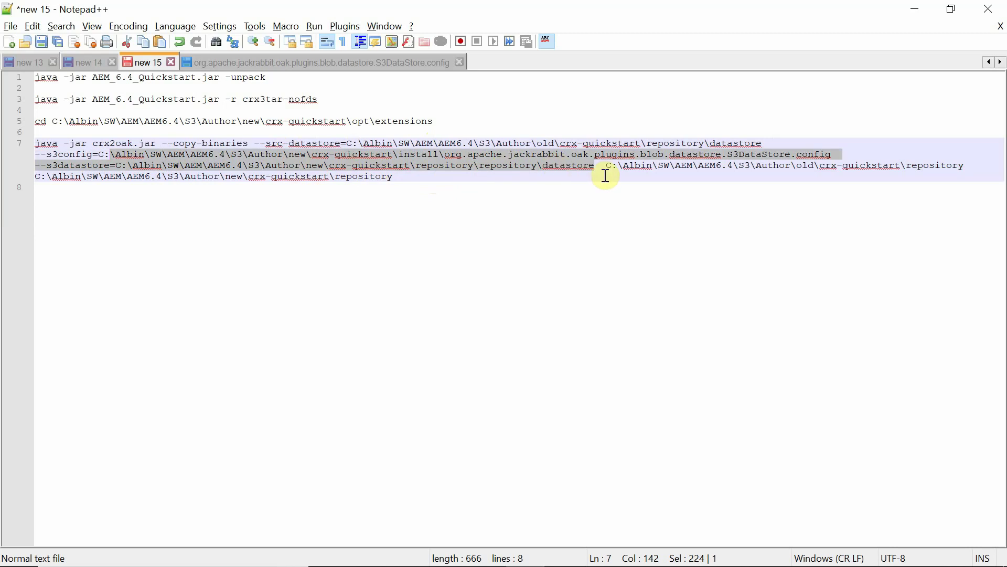
pyautogui.moveTo(608, 165); pyautogui.dragTo(960, 175)
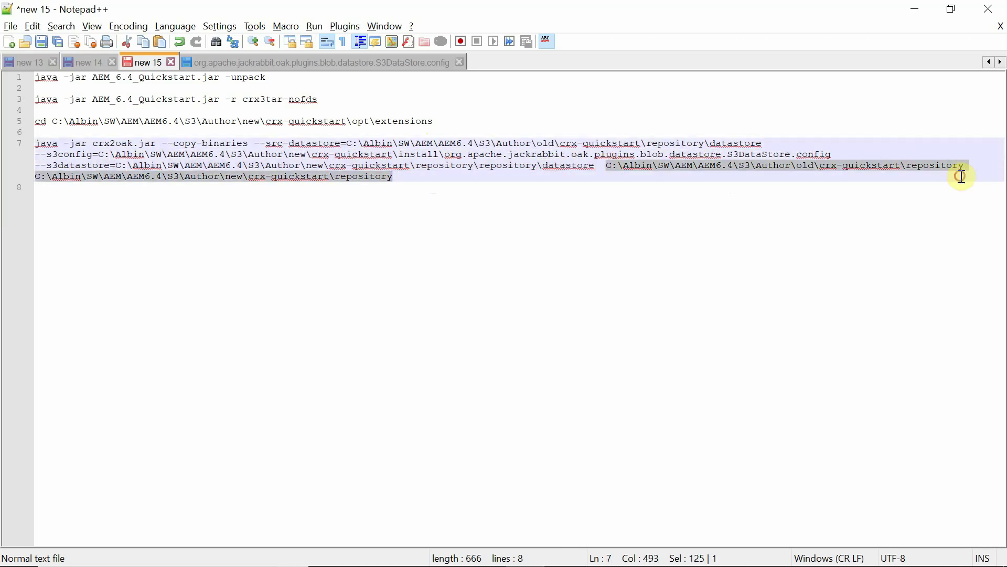
pyautogui.doubleClick(804, 165)
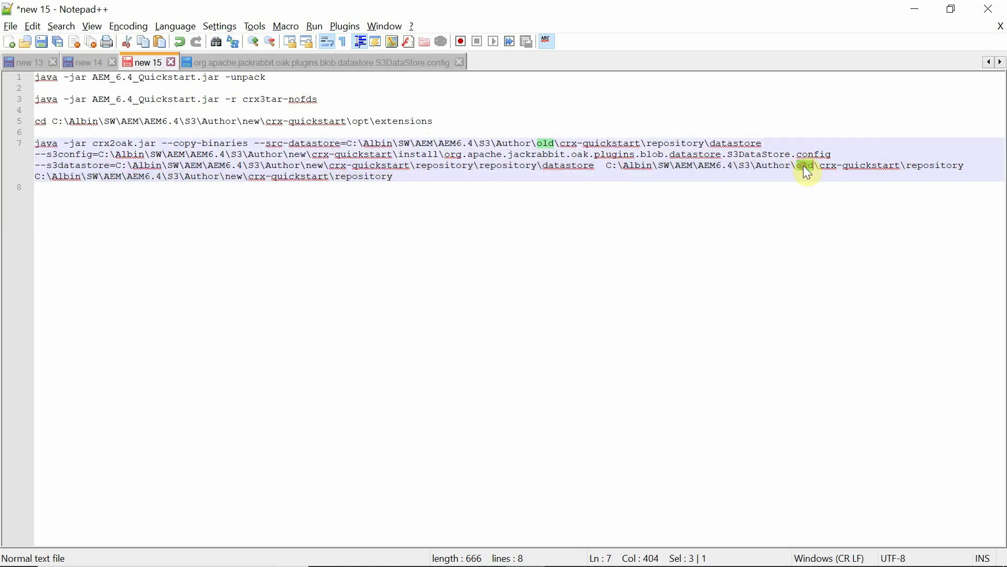
pyautogui.doubleClick(944, 166)
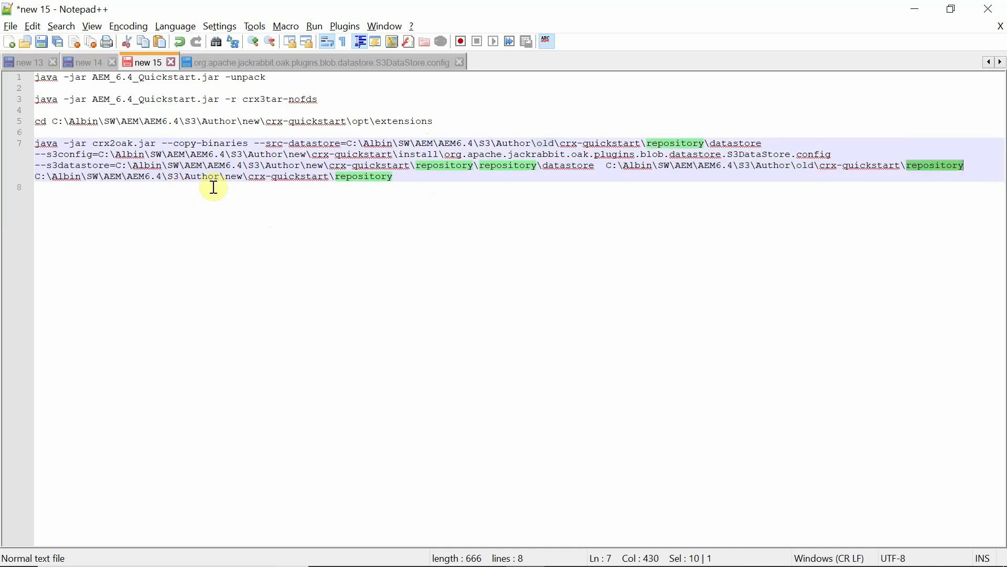
pyautogui.doubleClick(233, 177)
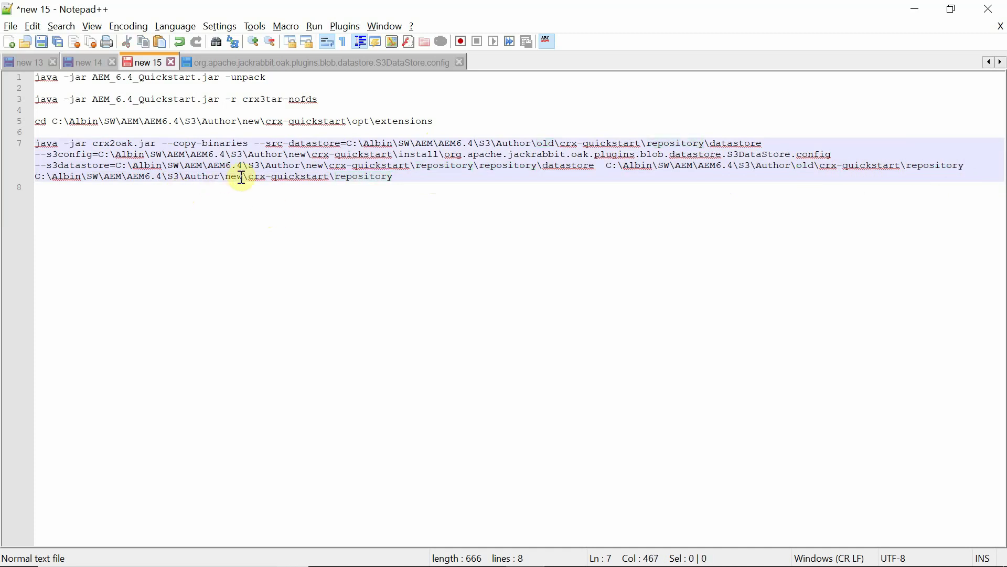
pyautogui.doubleClick(315, 177)
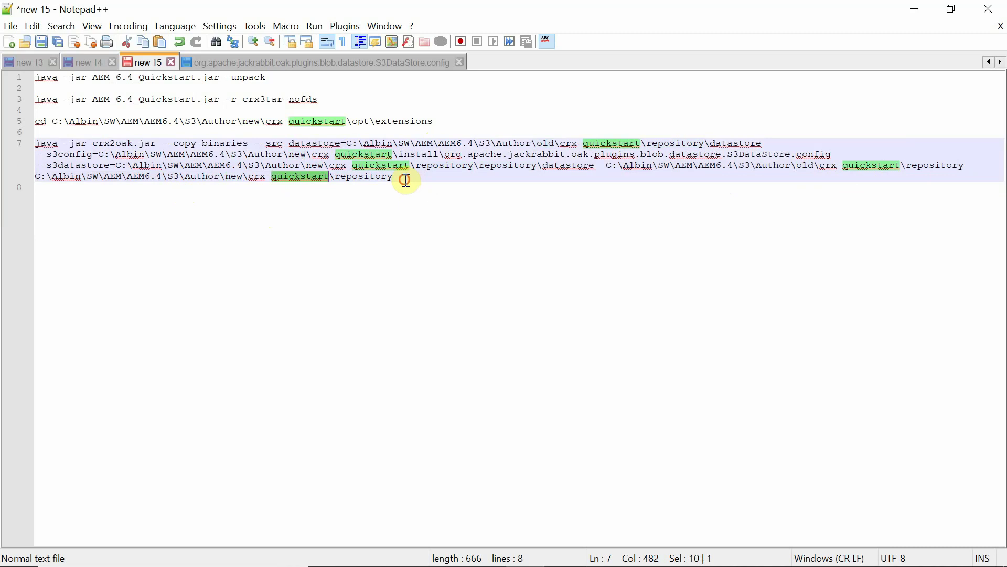
pyautogui.moveTo(406, 180); pyautogui.dragTo(25, 139)
pyautogui.hotkey('ctrl', 'c')
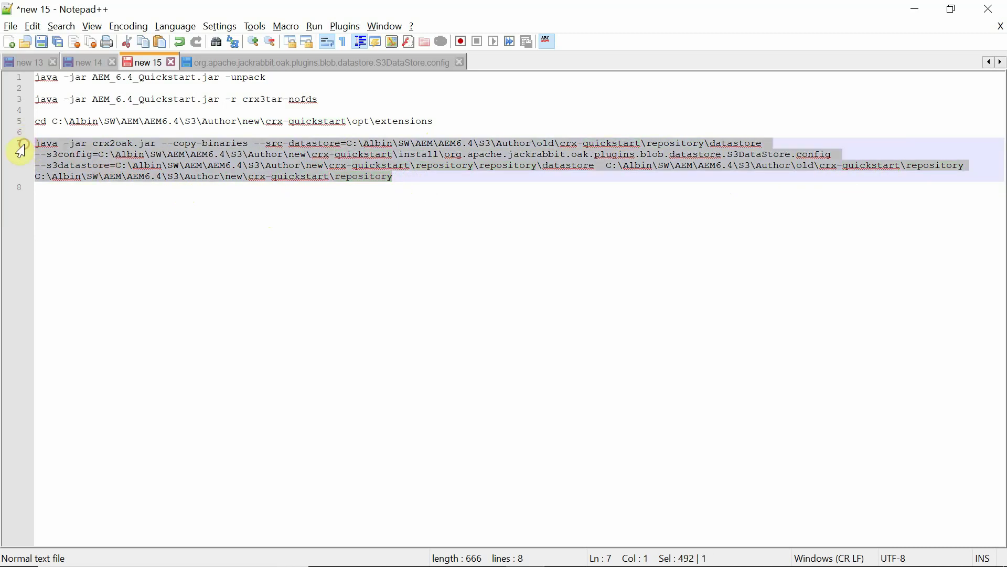
# Paste the crx2oak --copy-binaries command into Command Prompt and run it
pyautogui.hotkey('alt', 'Tab')
pyautogui.hotkey('alt', 'Tab')
pyautogui.press('Tab')
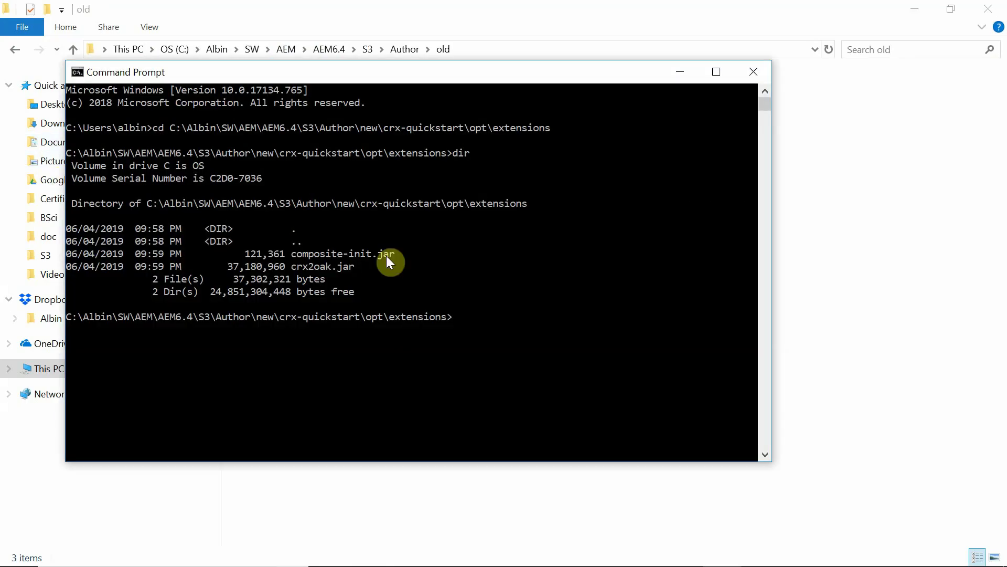
pyautogui.rightClick(482, 271)
pyautogui.press('Return')
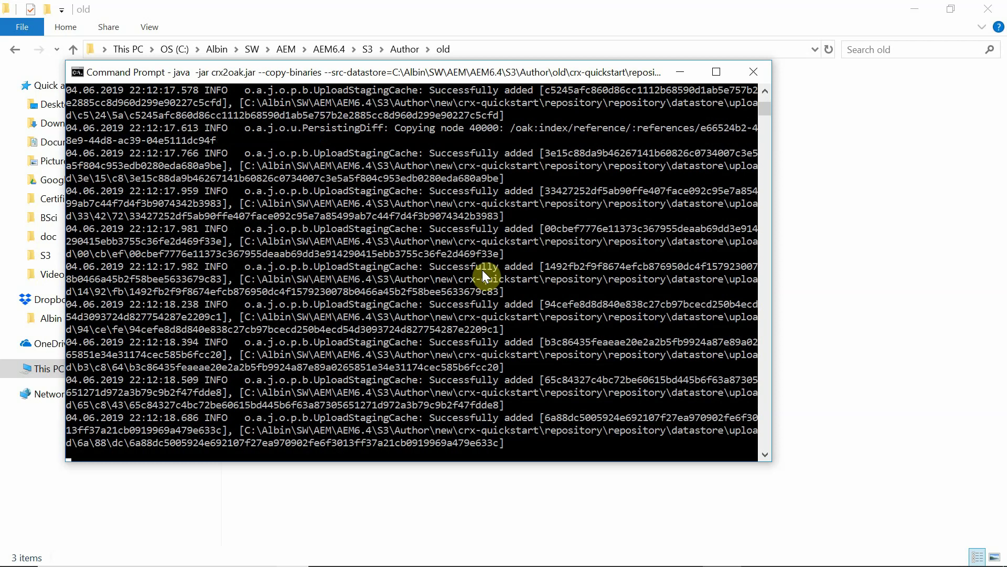
pyautogui.hotkey('alt', 'Tab')
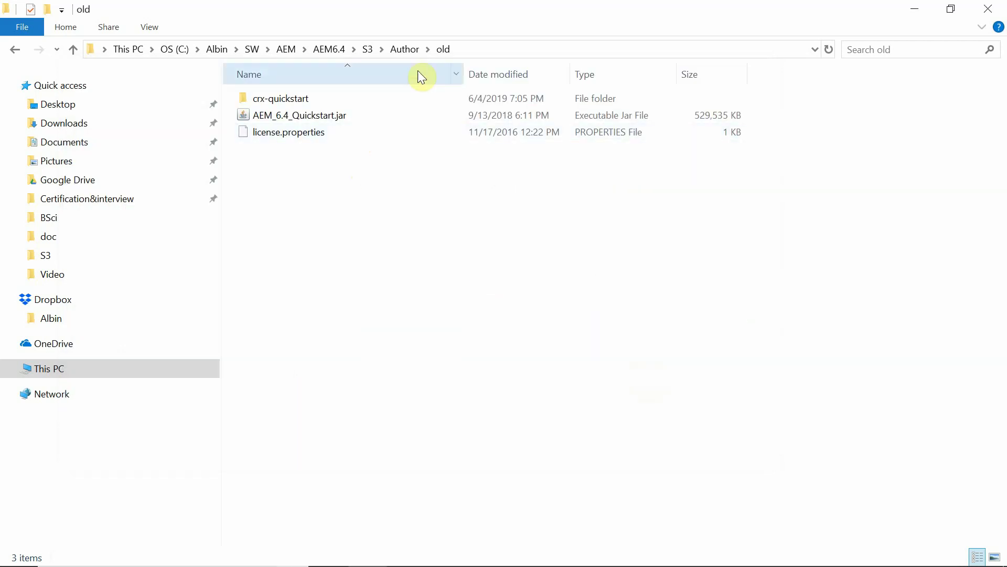
# Open the new author instance's crx-quickstart > repository > segmentstore folder, then step back to repository
pyautogui.click(405, 48)
pyautogui.click(266, 101)
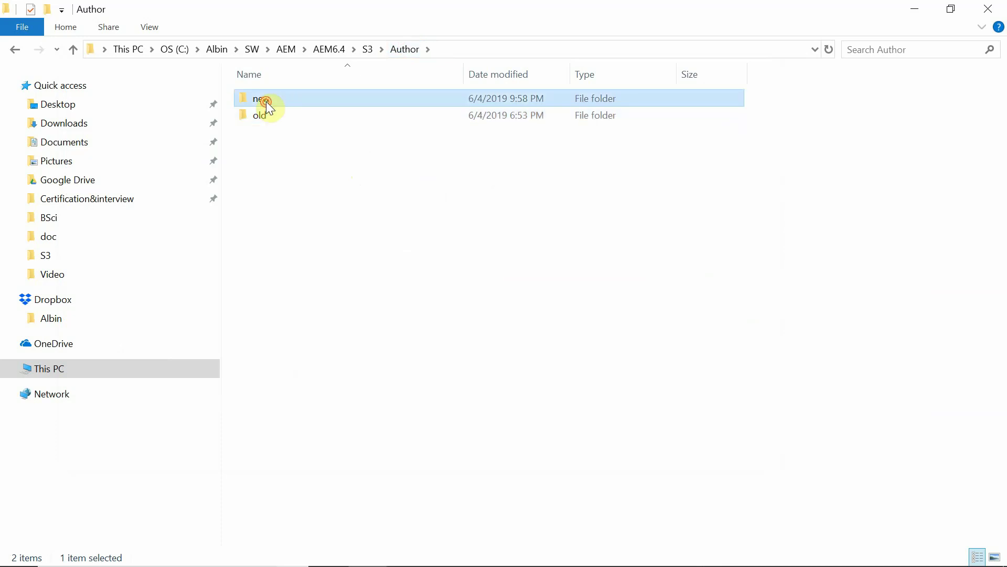
pyautogui.doubleClick(266, 102)
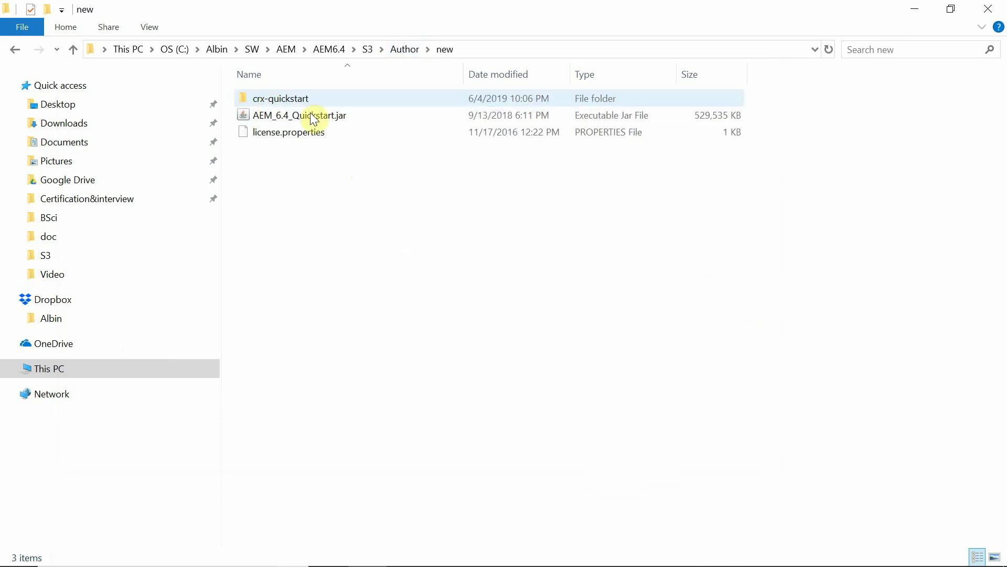
pyautogui.doubleClick(293, 100)
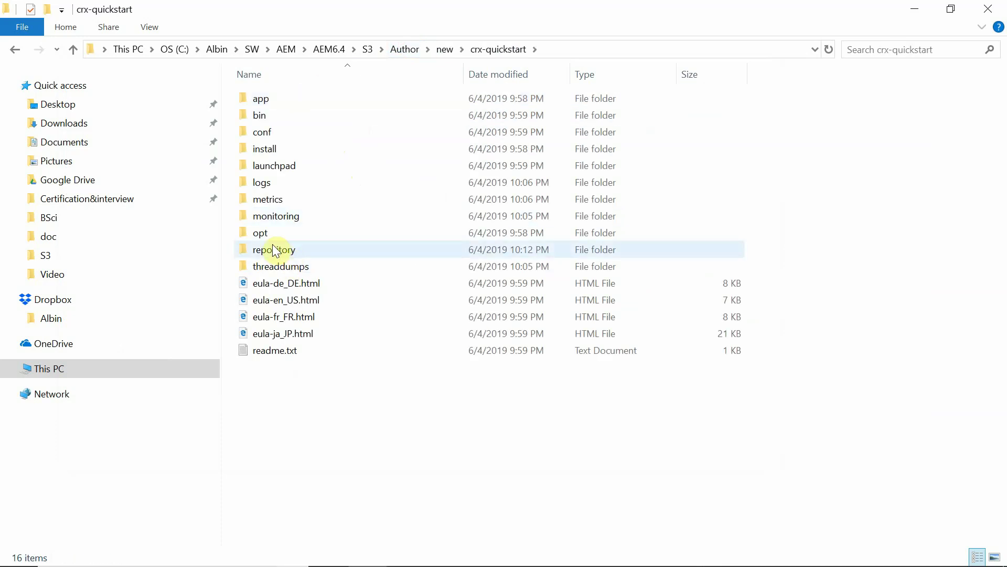
pyautogui.doubleClick(274, 249)
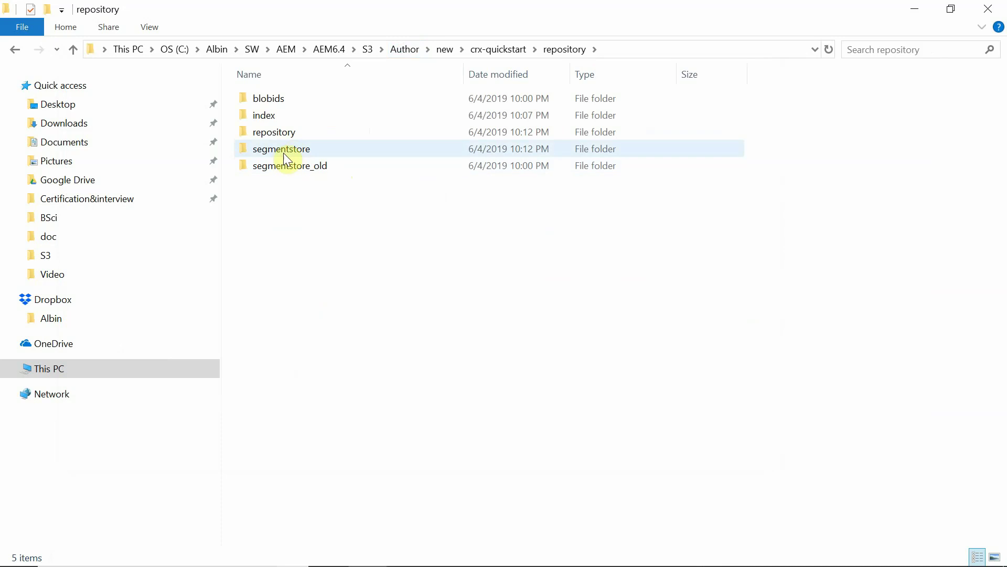
pyautogui.doubleClick(285, 156)
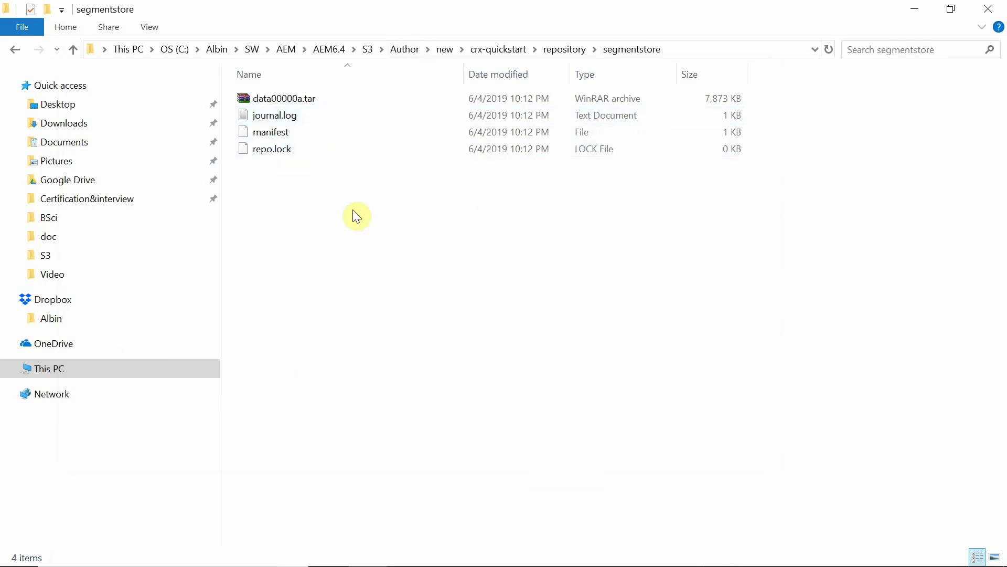
pyautogui.click(16, 51)
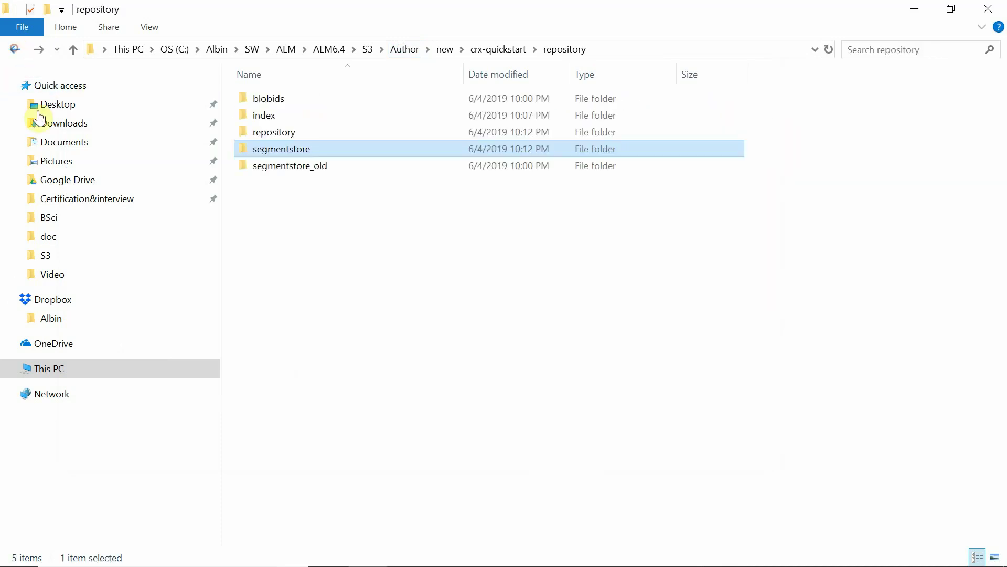
# Inspect the datastore's download and upload folders inside the inner repository folder
pyautogui.doubleClick(283, 134)
pyautogui.doubleClick(270, 101)
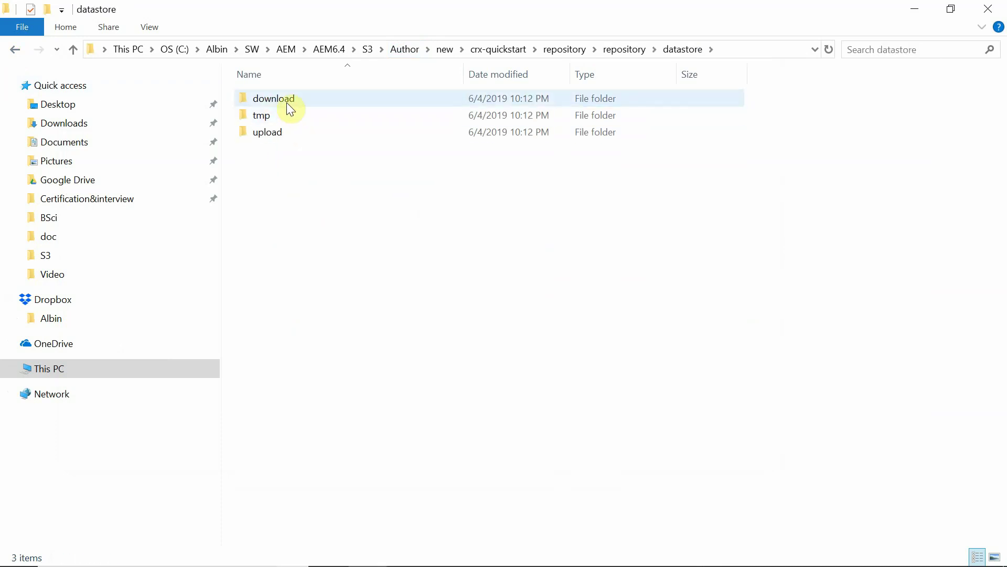
pyautogui.click(285, 102)
pyautogui.doubleClick(285, 103)
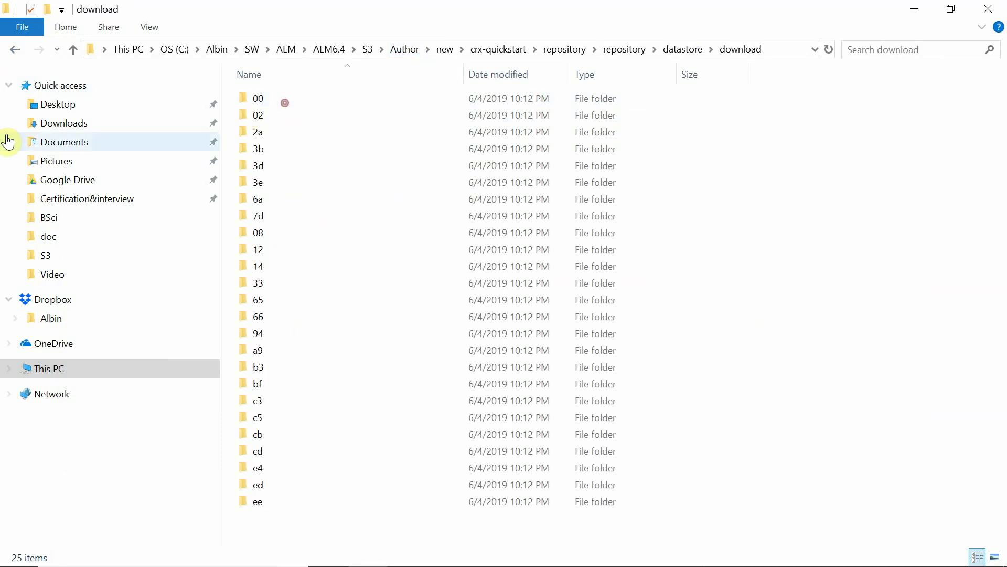
pyautogui.click(19, 49)
pyautogui.click(284, 135)
pyautogui.doubleClick(285, 134)
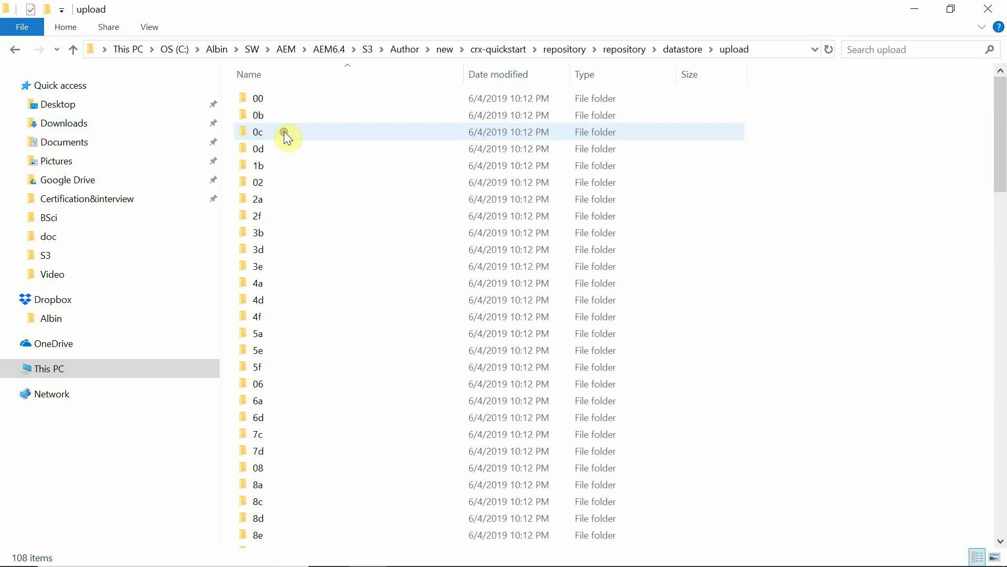
# Go back up to the outer repository folder and open segmentstore
pyautogui.click(14, 49)
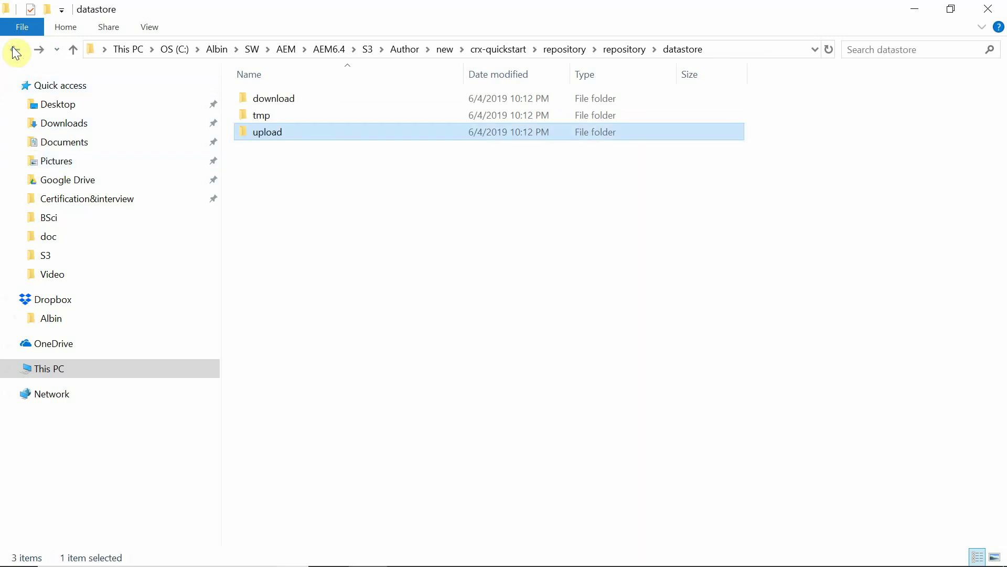
pyautogui.click(14, 49)
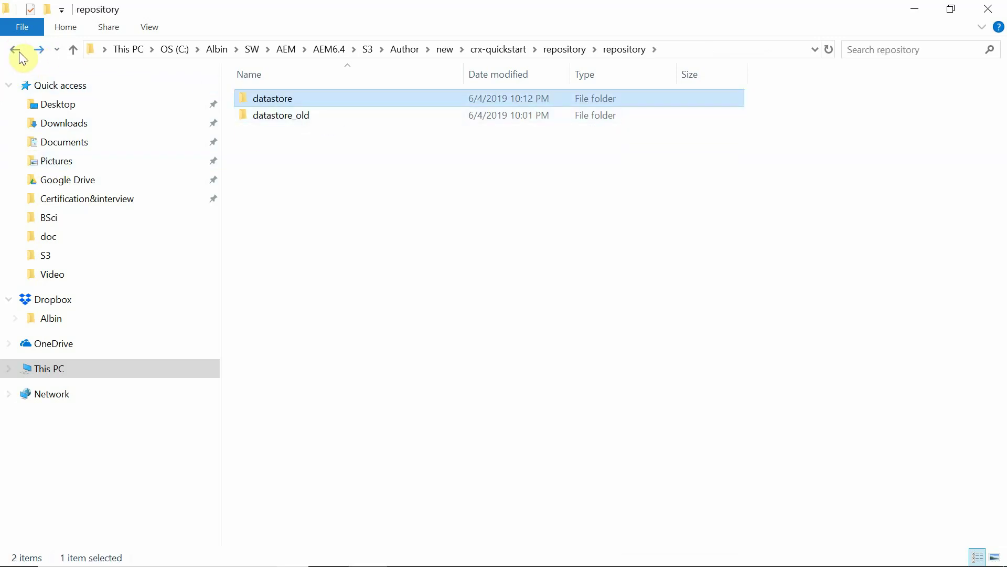
pyautogui.click(14, 50)
pyautogui.doubleClick(306, 151)
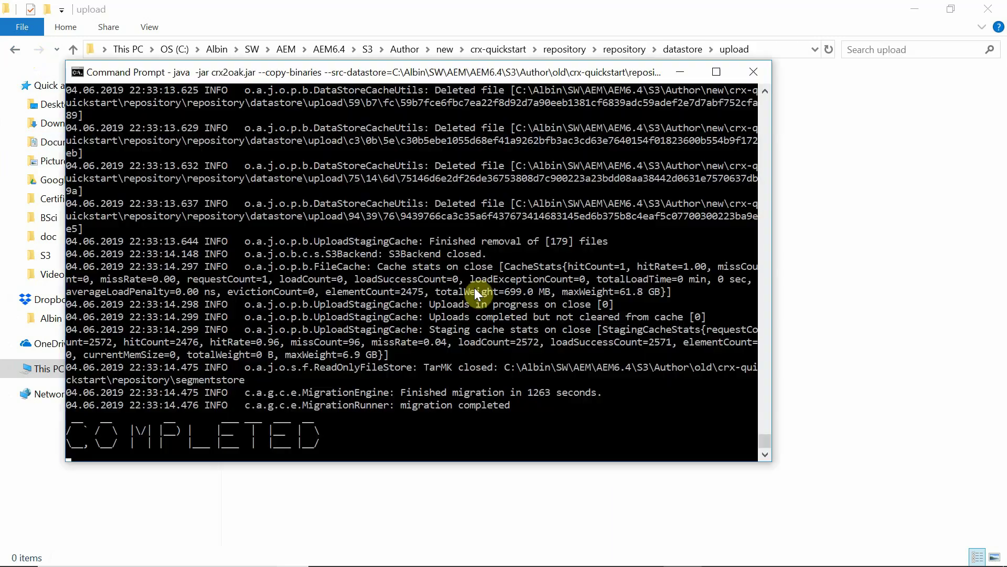
# Maximize Command Prompt to read the finished crx2oak migration log, then return to the upload folder
pyautogui.click(720, 74)
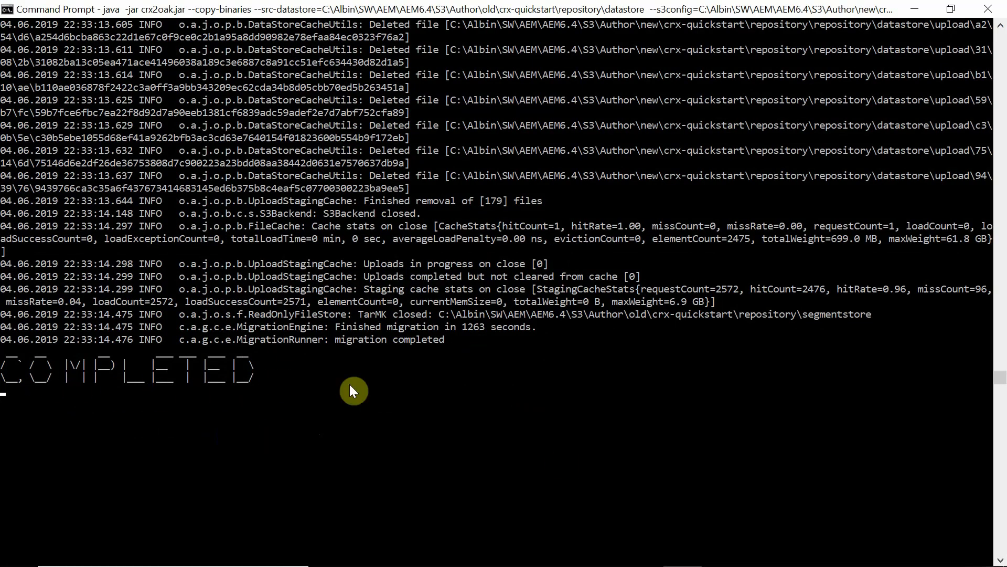
pyautogui.hotkey('alt', 'Tab')
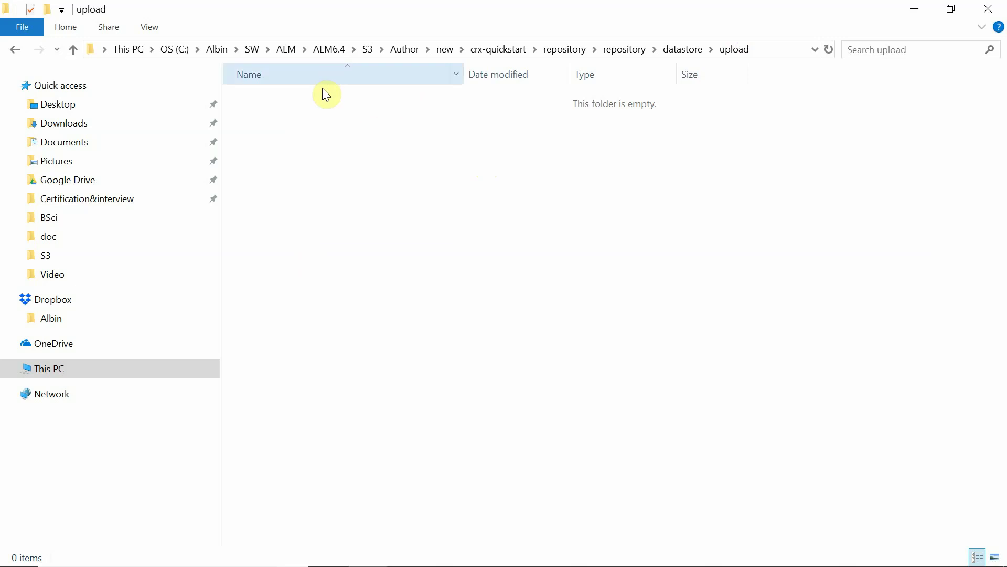
# View the aem-s3-repository1 object list in the S3 console, then return to Command Prompt
pyautogui.hotkey('alt', 'Tab')
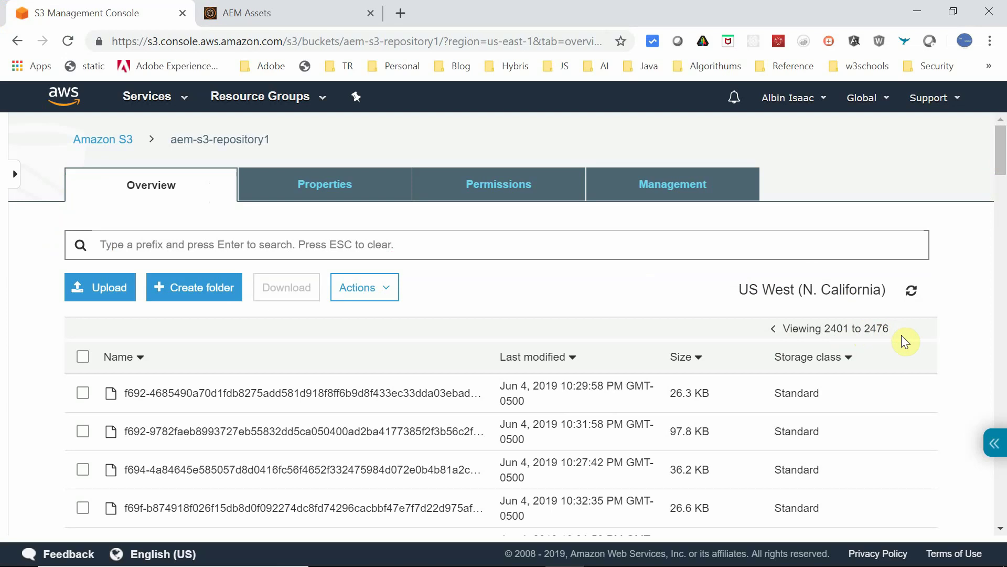
pyautogui.moveTo(572, 564)
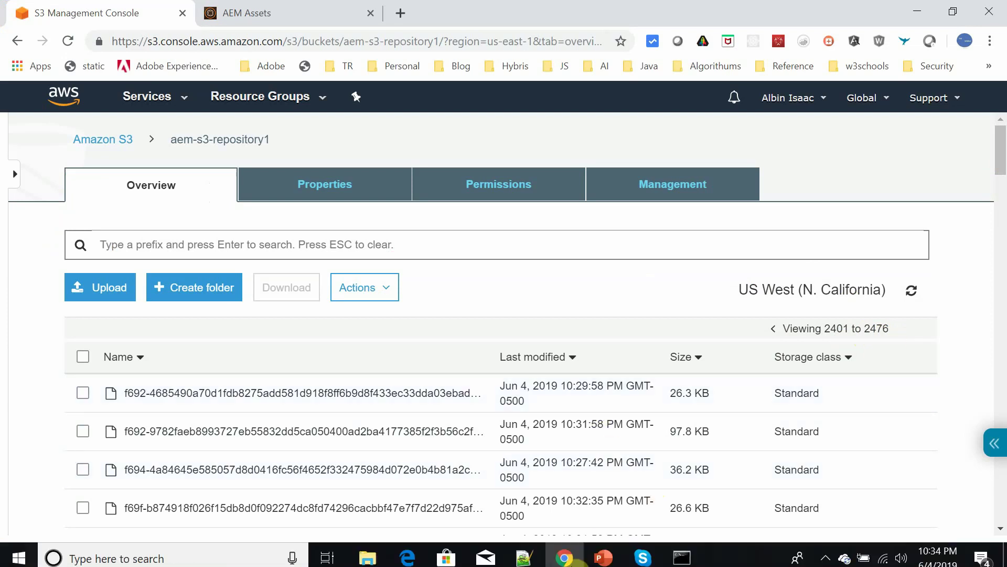
pyautogui.click(682, 557)
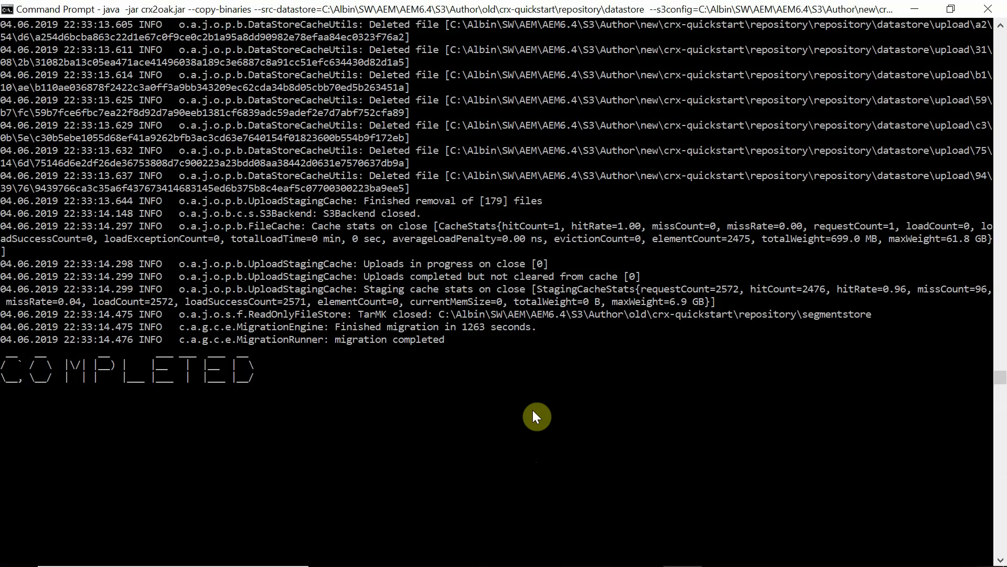
# Move up with cd ../../.. and launch java -jar AEM_6.4_Quickstart.jar -r crx3tar-nofds
pyautogui.write('cd ')
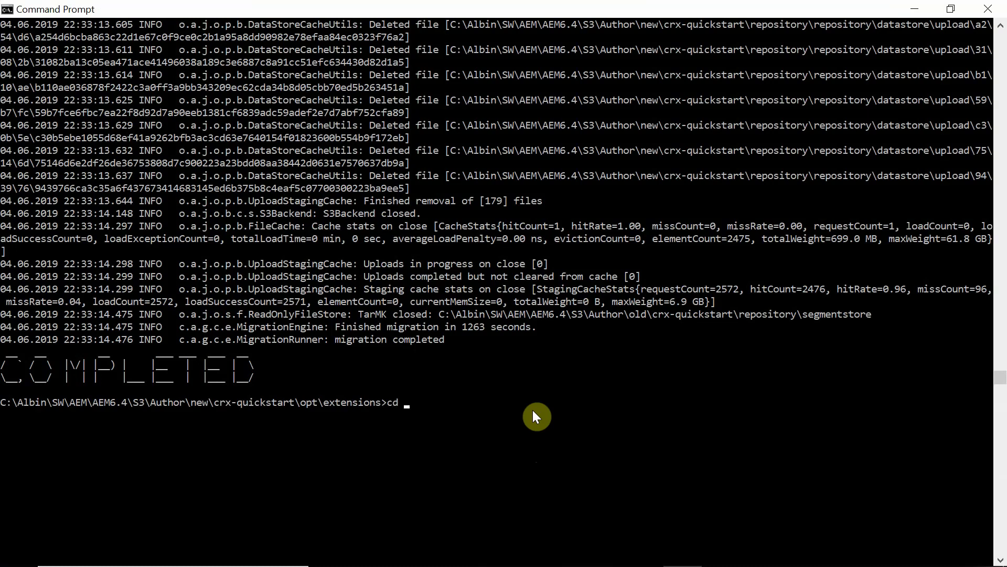
pyautogui.write('../../..')
pyautogui.press('Return')
pyautogui.hotkey('alt', 'Tab')
pyautogui.hotkey('alt', 'Tab')
pyautogui.hotkey('alt', 'Tab')
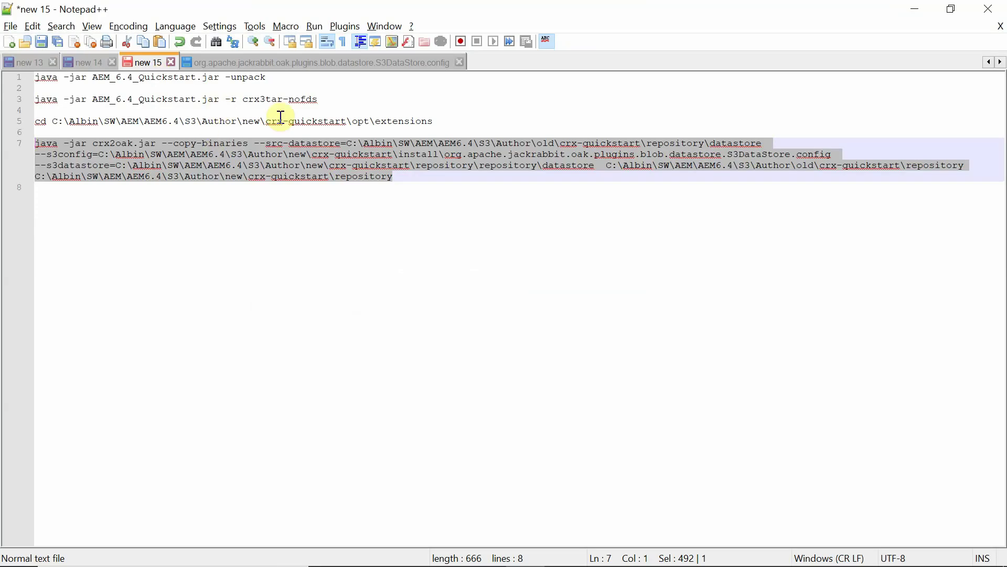
pyautogui.click(326, 99)
pyautogui.moveTo(70, 90); pyautogui.dragTo(21, 99)
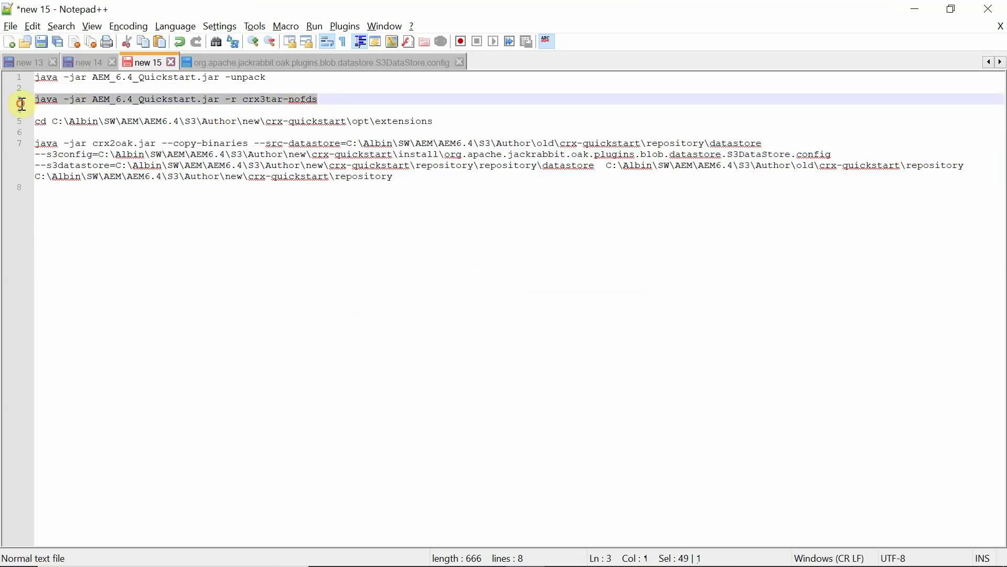
pyautogui.hotkey('alt', 'Tab')
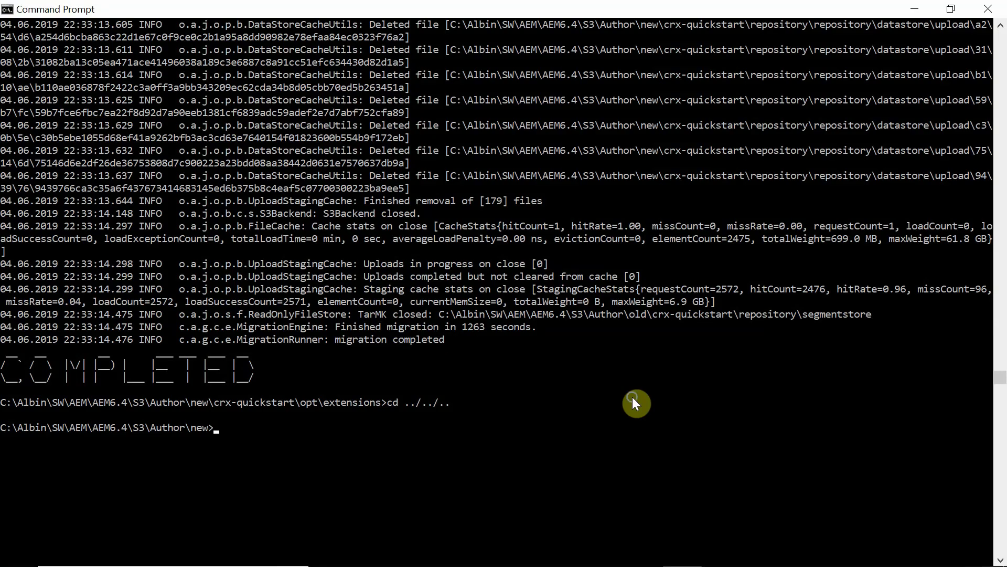
pyautogui.write('java -jar AEM_6.4_Quickstart.jar -r crx3tar-nofds')
pyautogui.press('Return')
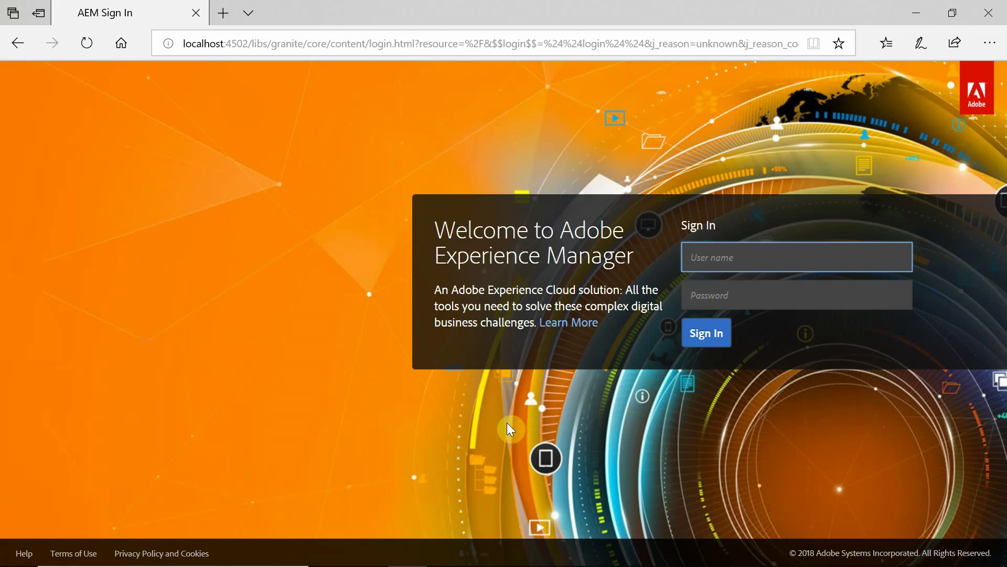
# Sign in to Adobe Experience Manager with the admin account credentials
pyautogui.write('admin')
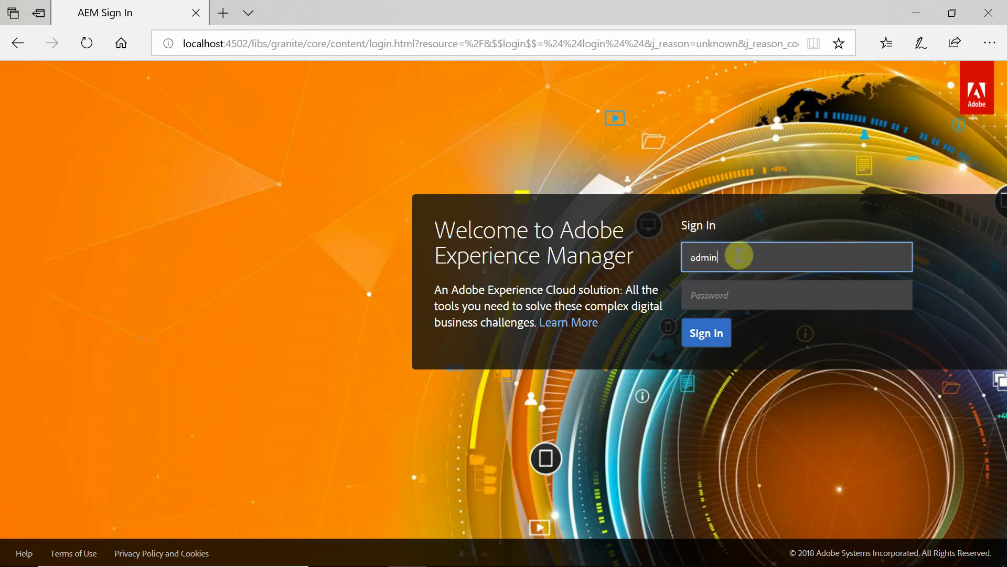
pyautogui.press('Tab')
pyautogui.write('admin')
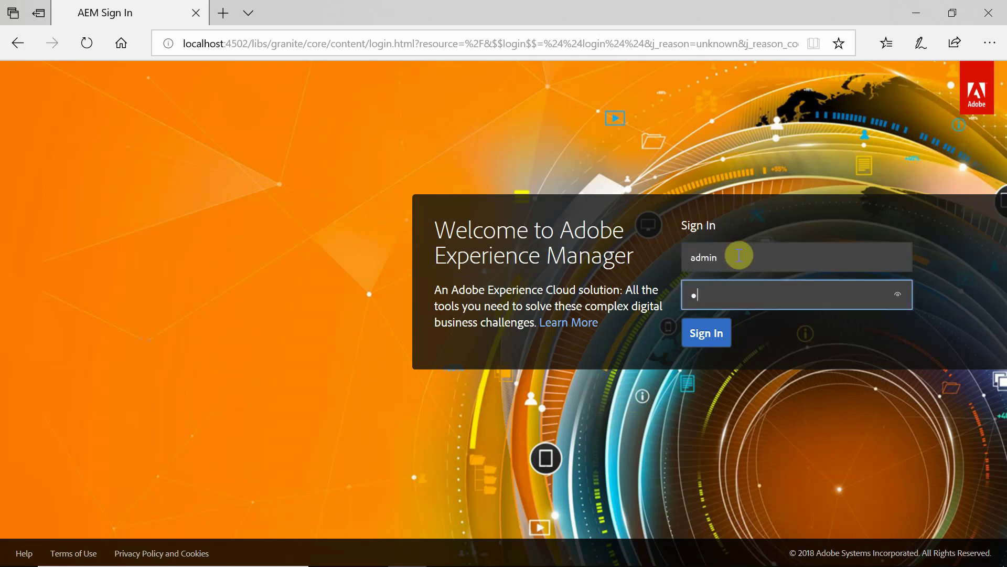
pyautogui.click(700, 336)
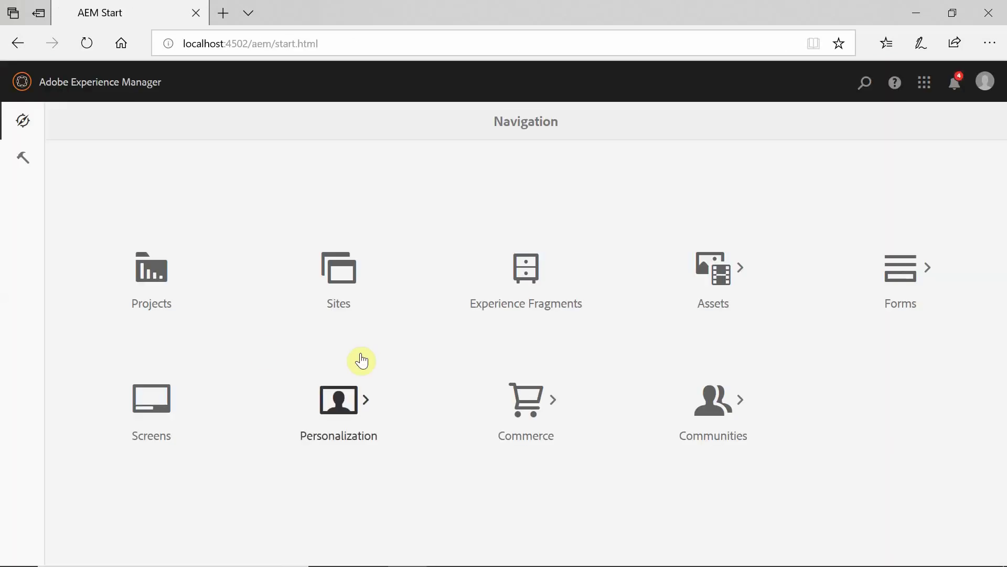
# Go to Assets > Files and choose Create > Files to upload a new file
pyautogui.click(727, 272)
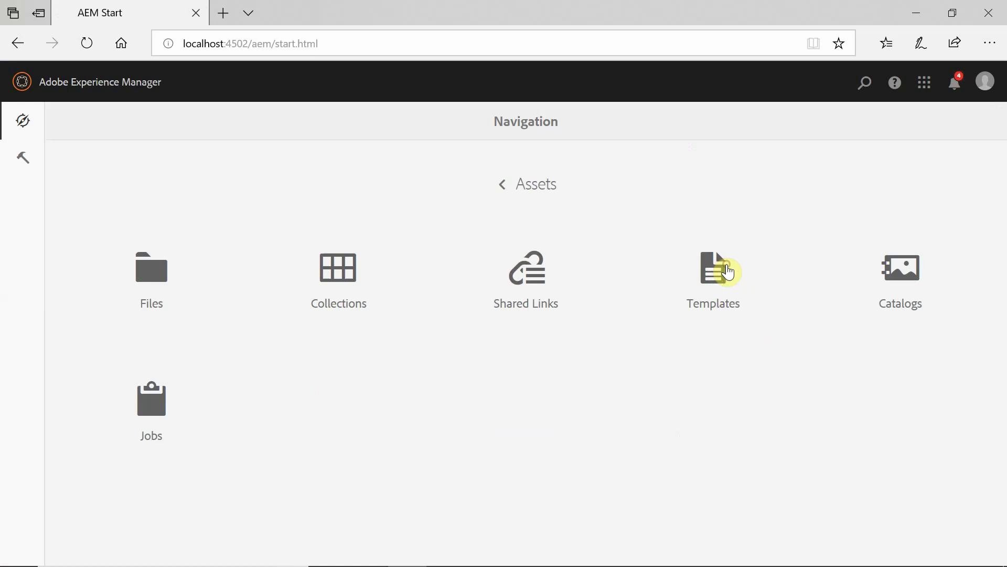
pyautogui.click(160, 273)
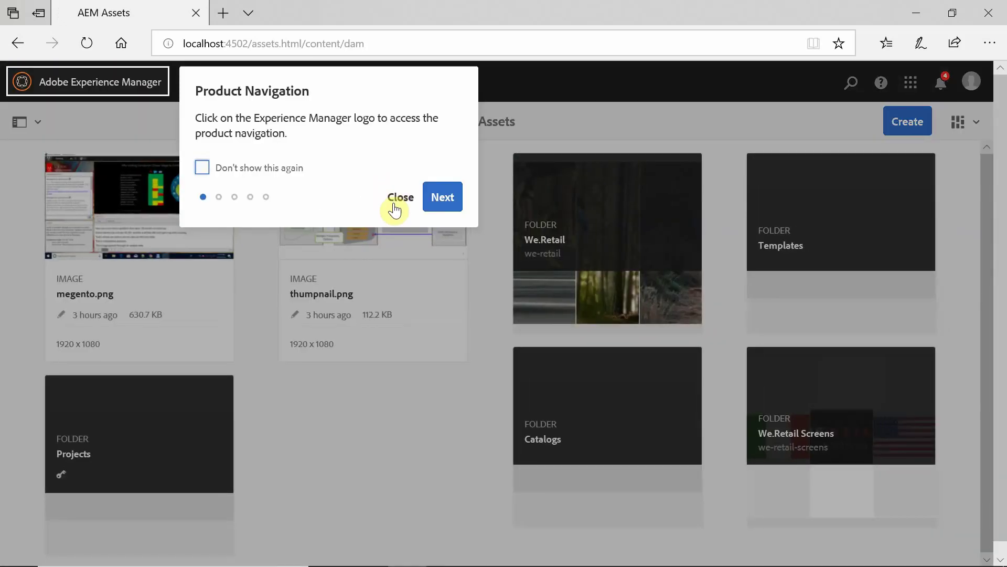
pyautogui.click(394, 210)
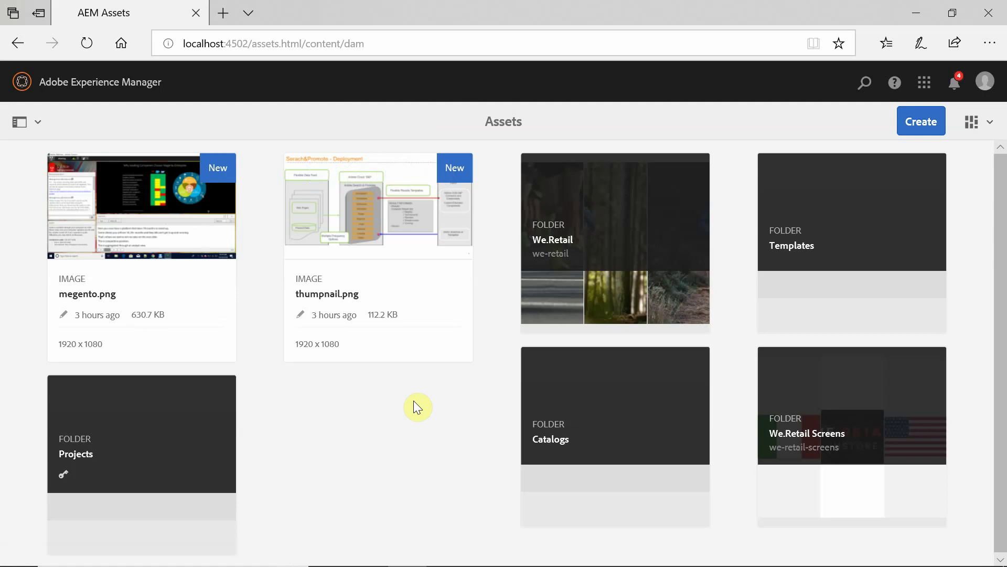
pyautogui.click(923, 123)
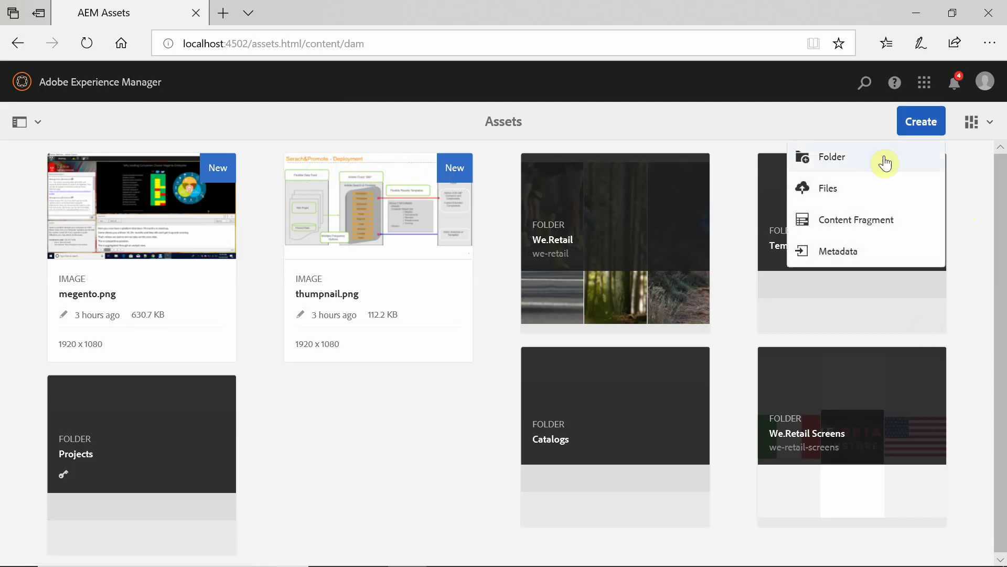
pyautogui.click(829, 186)
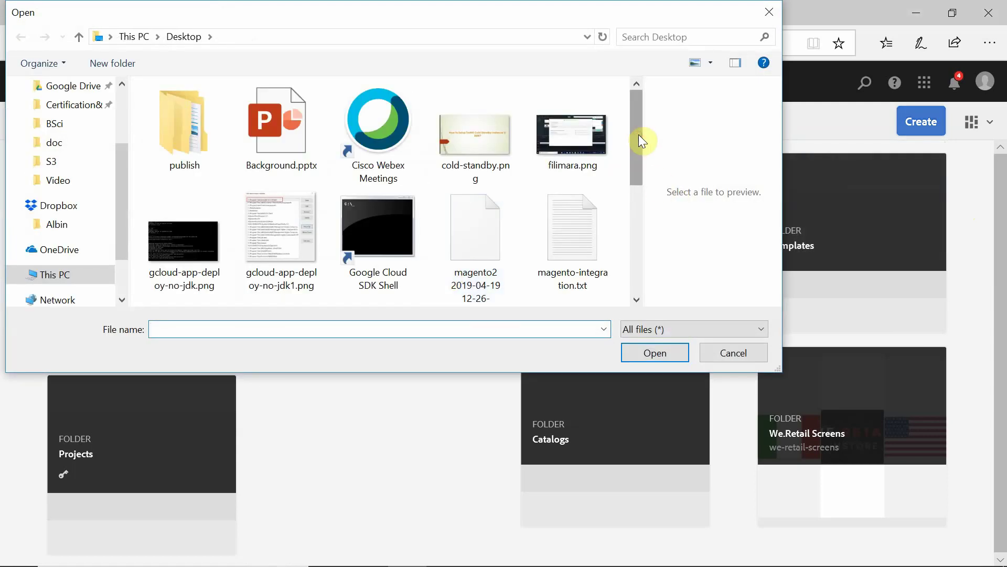
pyautogui.hotkey('alt', 'Tab')
pyautogui.hotkey('alt', 'Tab')
pyautogui.hotkey('alt', 'Tab')
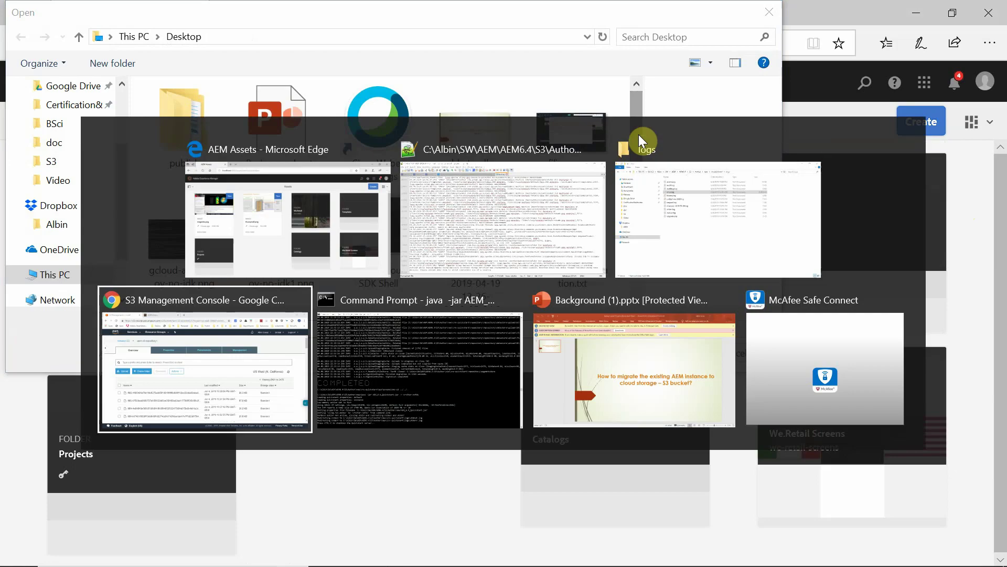
# Refresh the aem-s3-repository1 listing and page through to its last page, objects 2401 to 2477
pyautogui.click(914, 295)
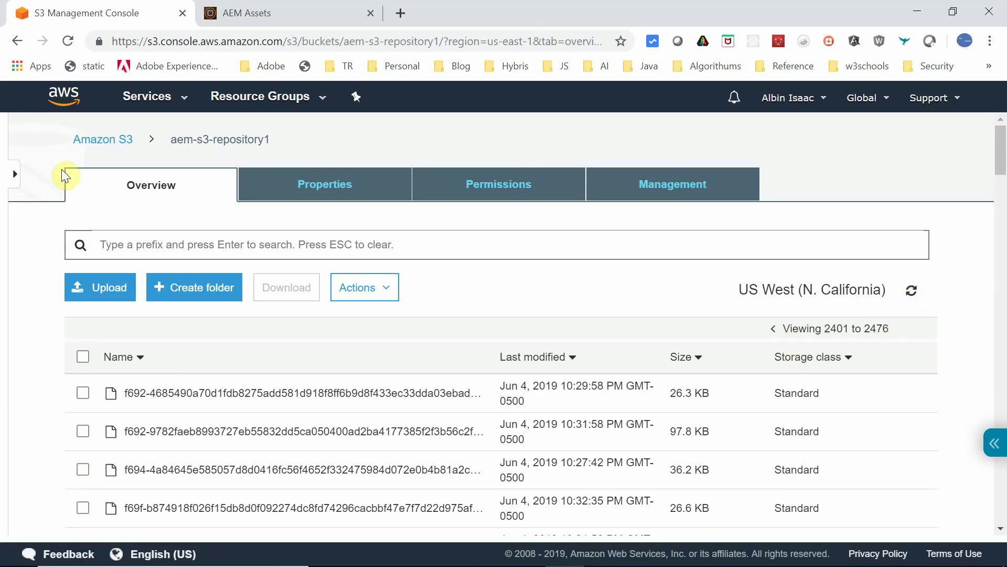
pyautogui.click(67, 35)
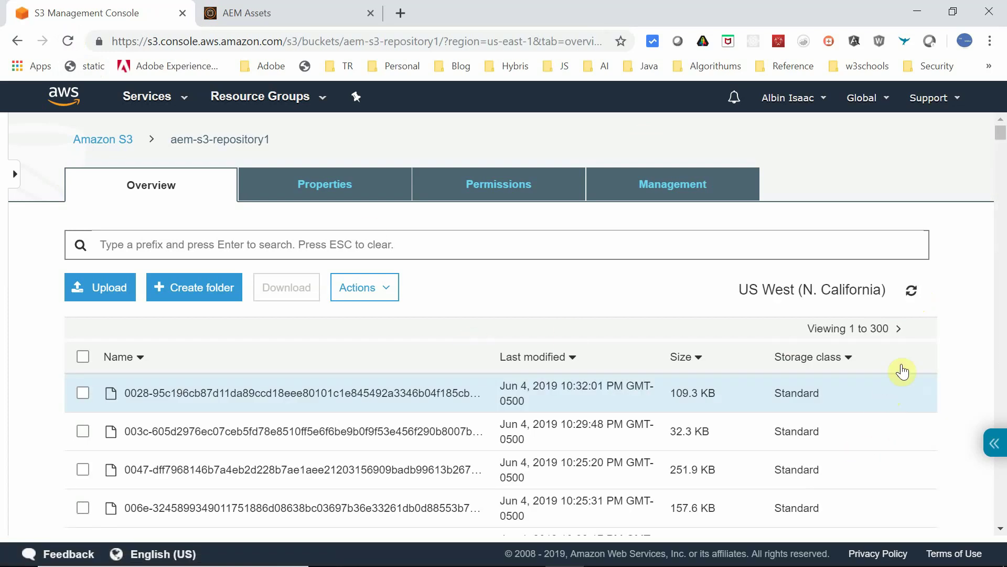
pyautogui.click(900, 330)
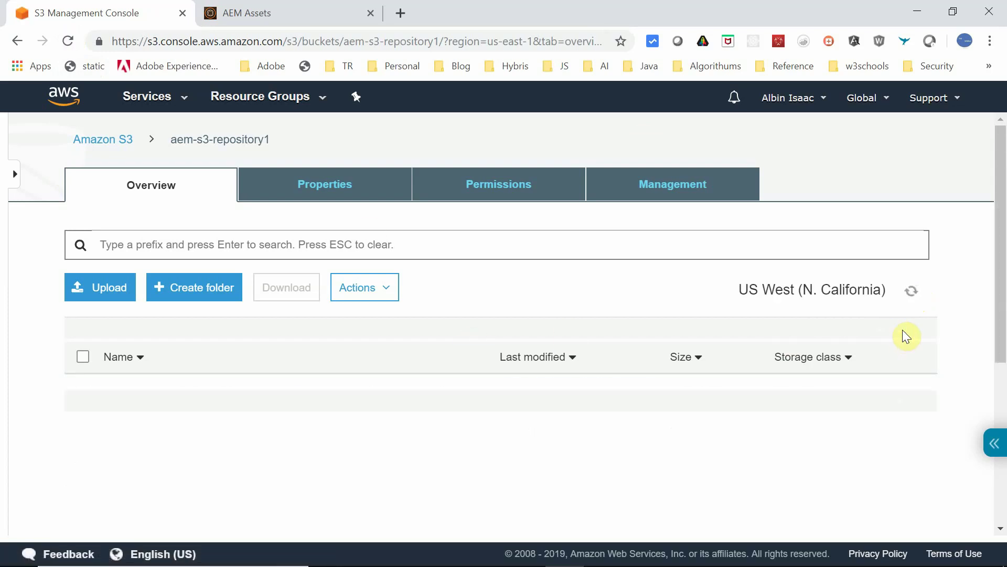
pyautogui.click(902, 331)
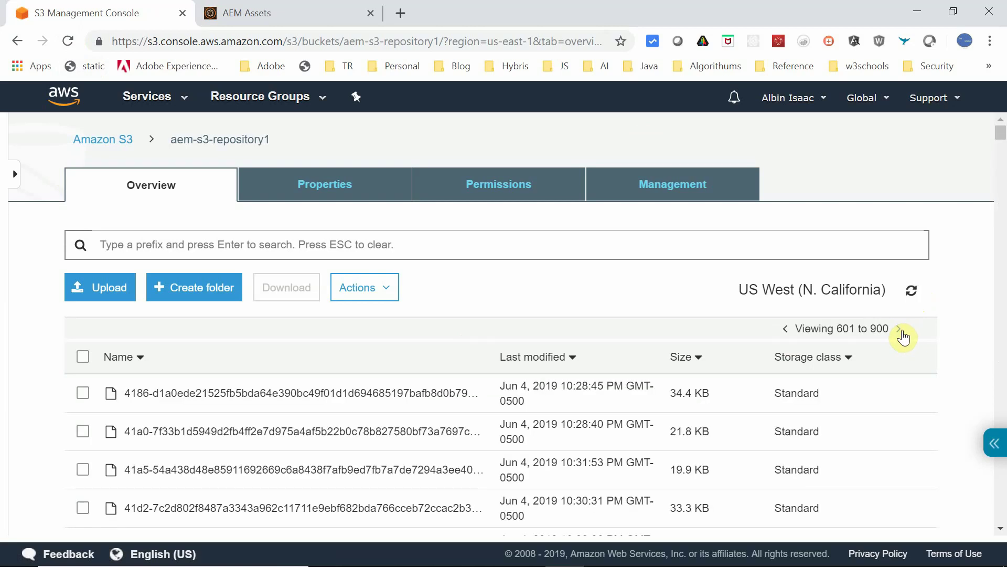
pyautogui.click(900, 329)
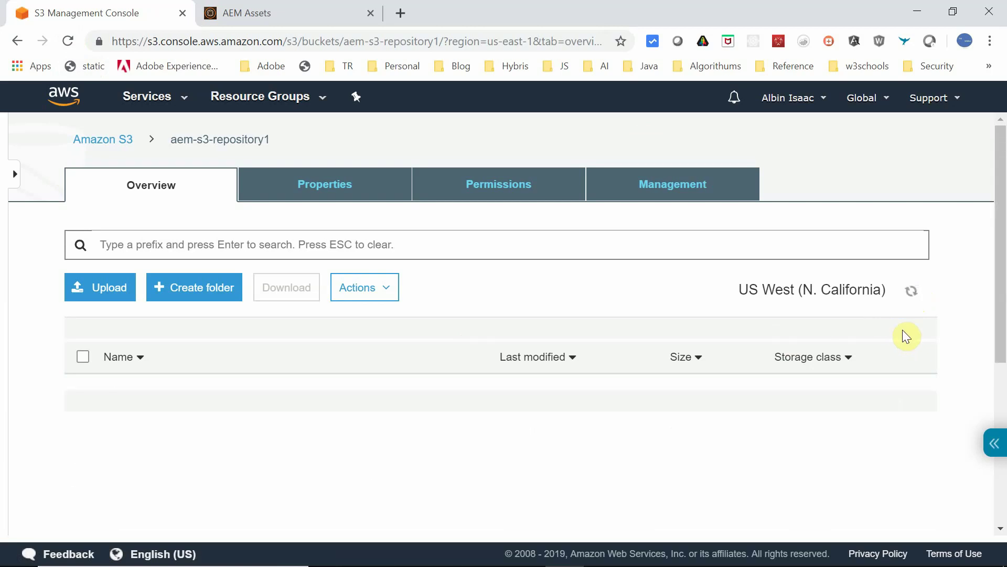
pyautogui.click(903, 330)
pyautogui.click(902, 330)
pyautogui.click(903, 329)
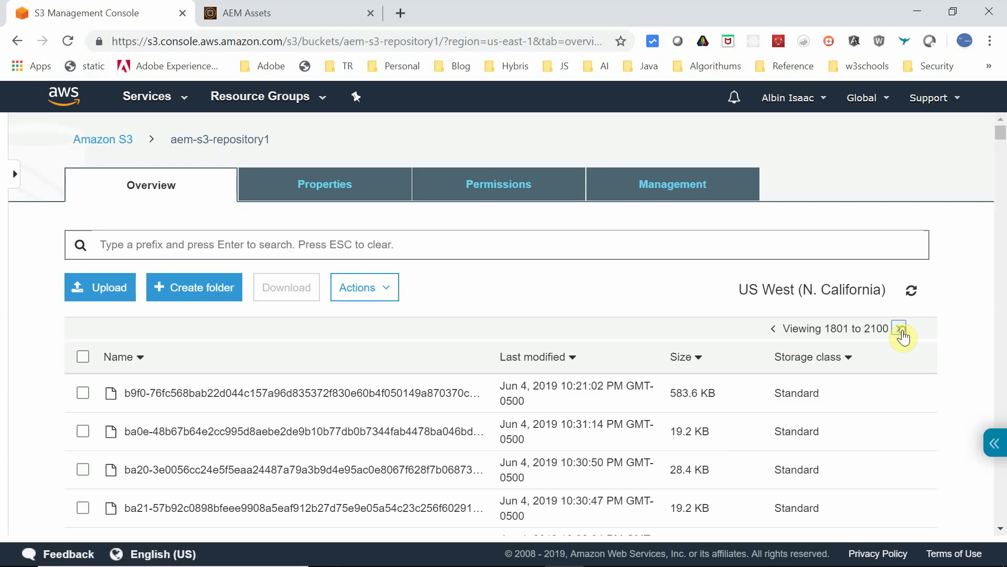
pyautogui.click(902, 330)
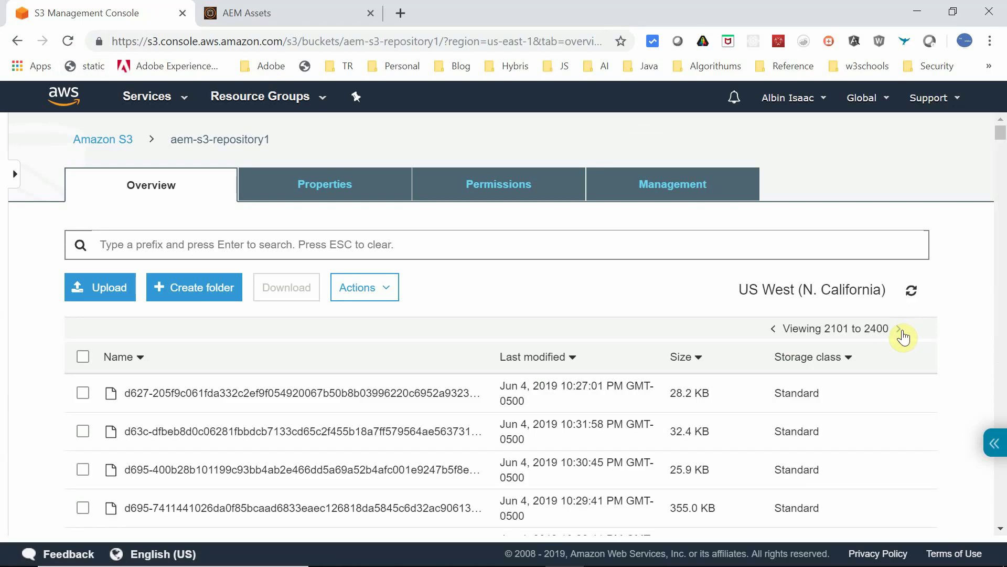
pyautogui.click(902, 330)
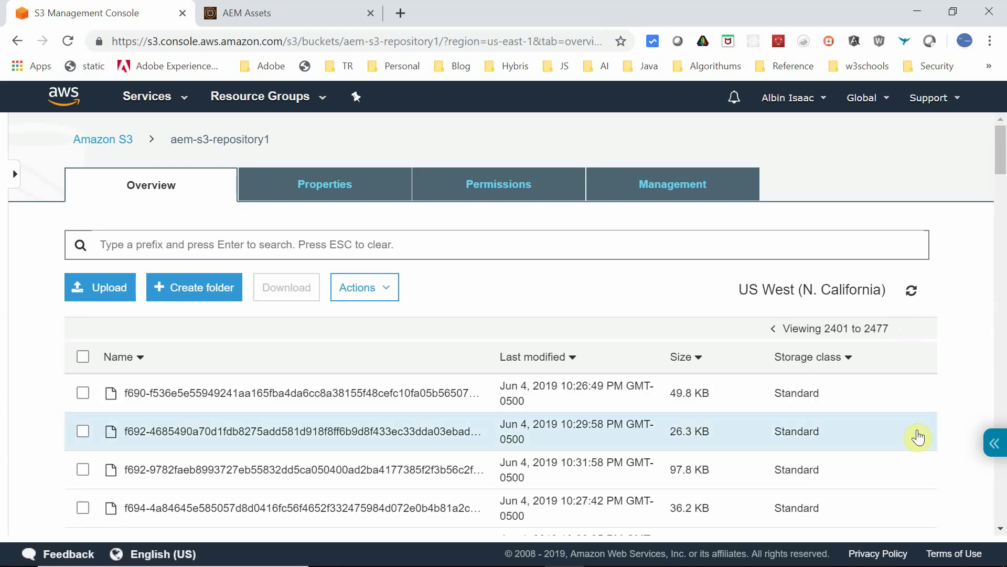
pyautogui.hotkey('alt', 'Tab')
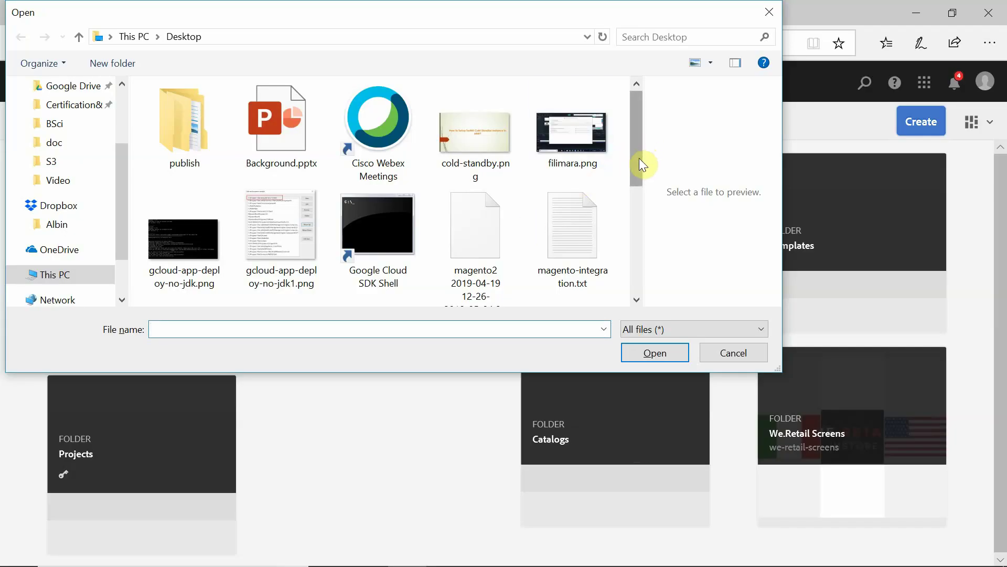
# Pick pastedImage_2.png from the Desktop and upload it into Assets
pyautogui.moveTo(639, 159); pyautogui.dragTo(633, 230)
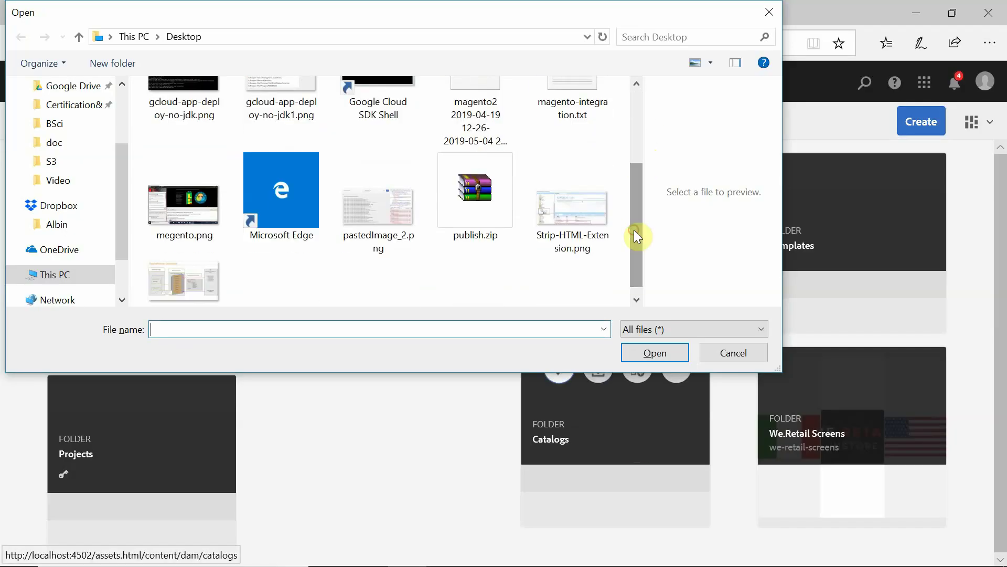
pyautogui.doubleClick(375, 207)
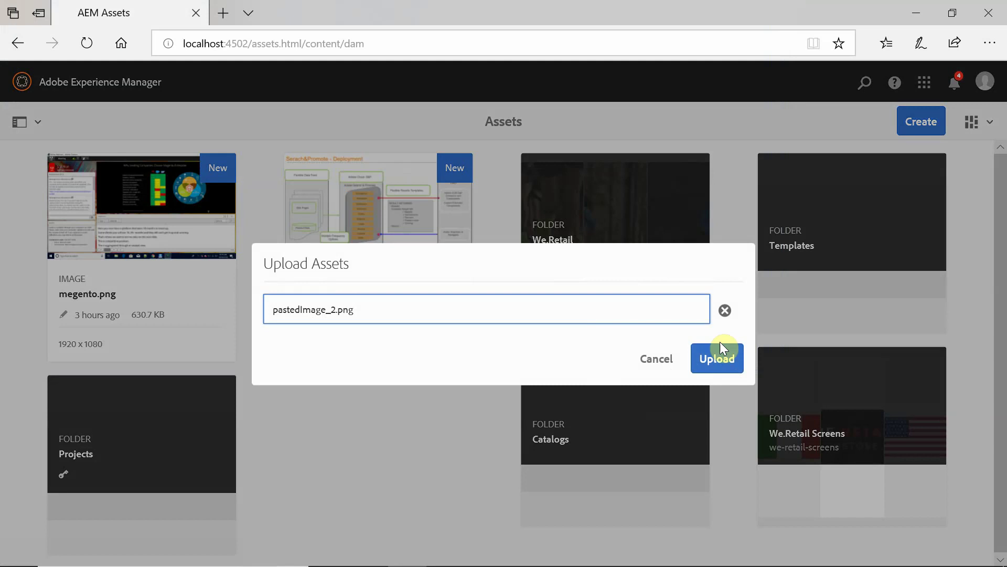
pyautogui.click(720, 343)
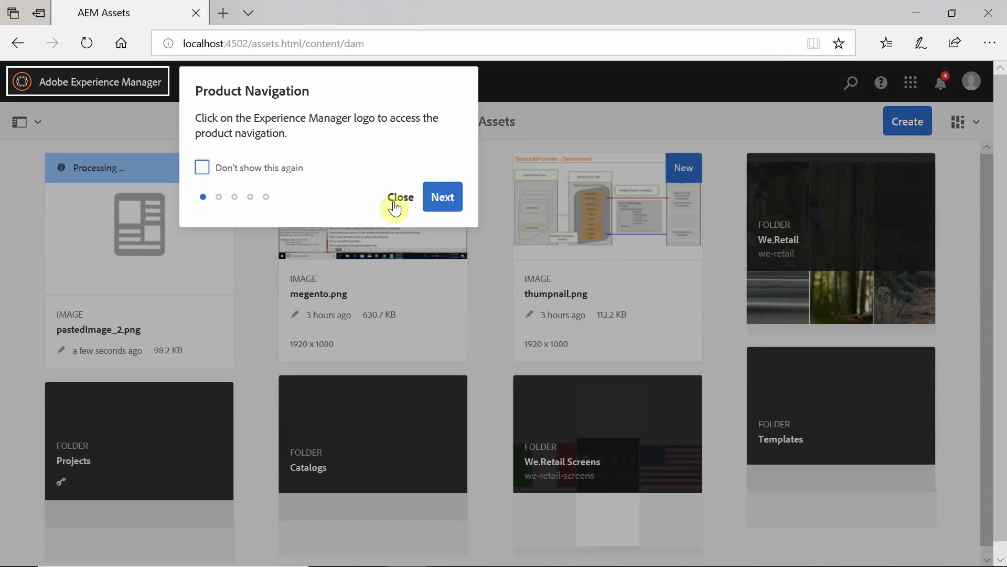
# Reload Assets until pastedImage_2.png shows as a processed 98.2 KB, 468 x 234 image
pyautogui.click(398, 198)
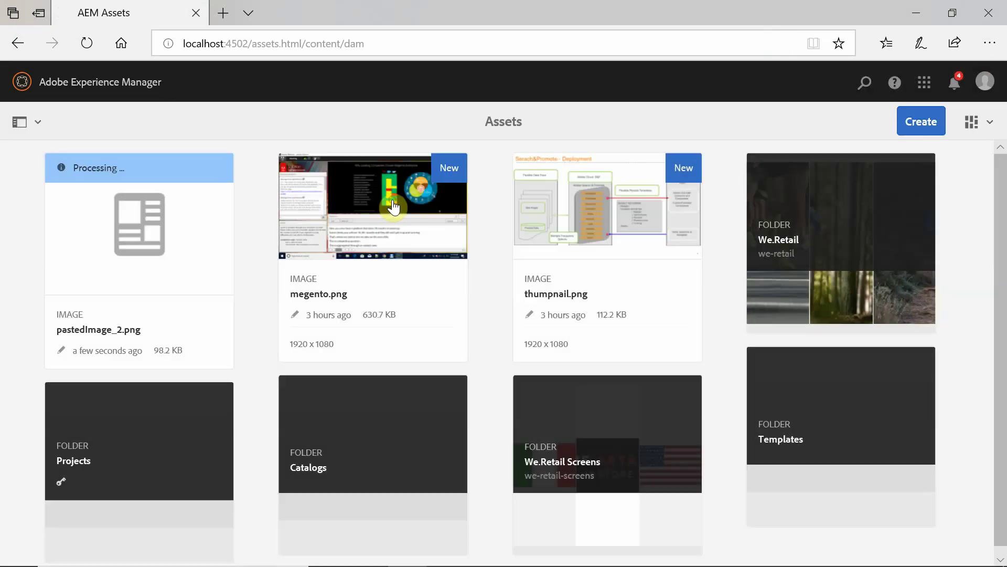
pyautogui.click(87, 48)
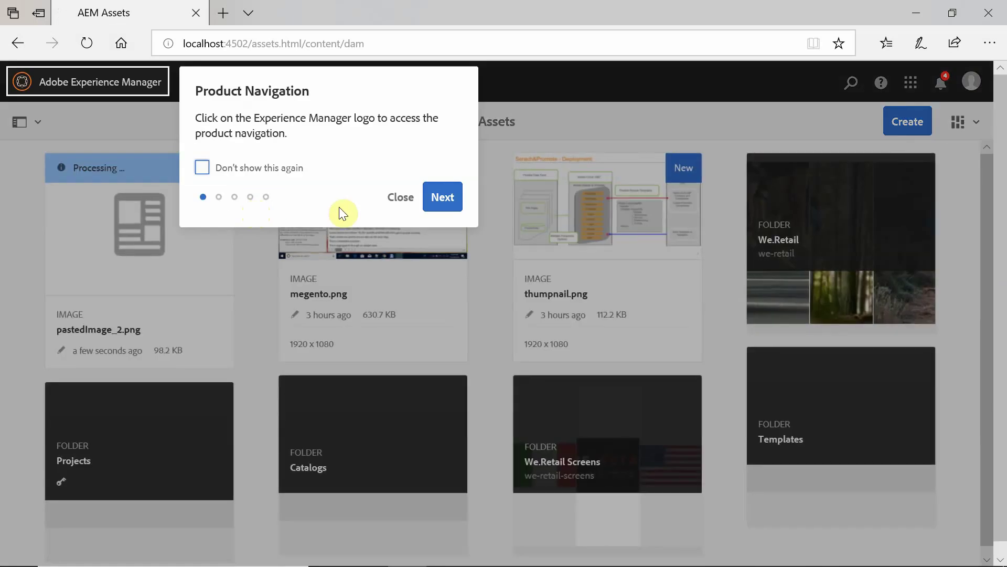
pyautogui.click(398, 197)
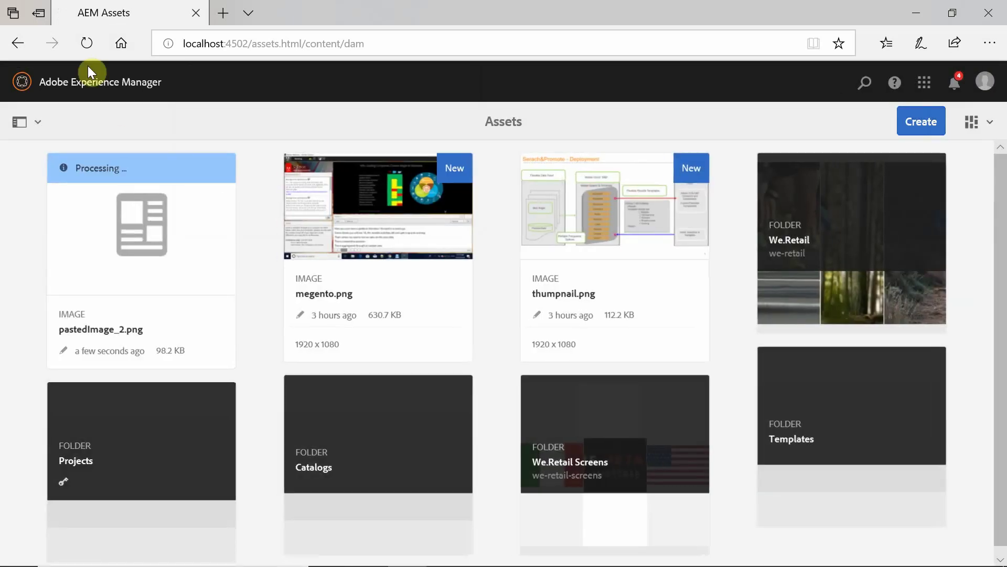
pyautogui.click(85, 52)
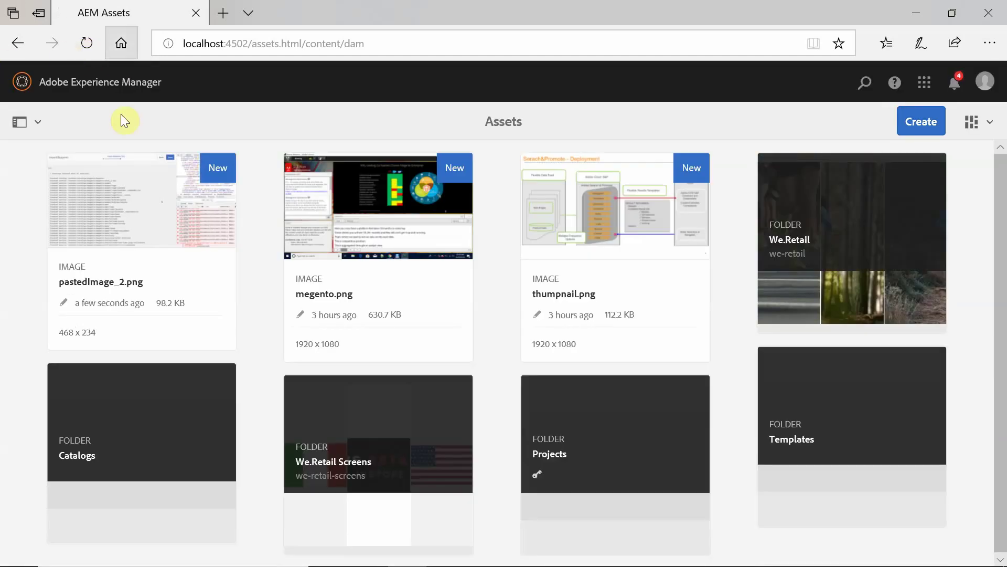
pyautogui.moveTo(135, 241)
pyautogui.hotkey('alt', 'Tab')
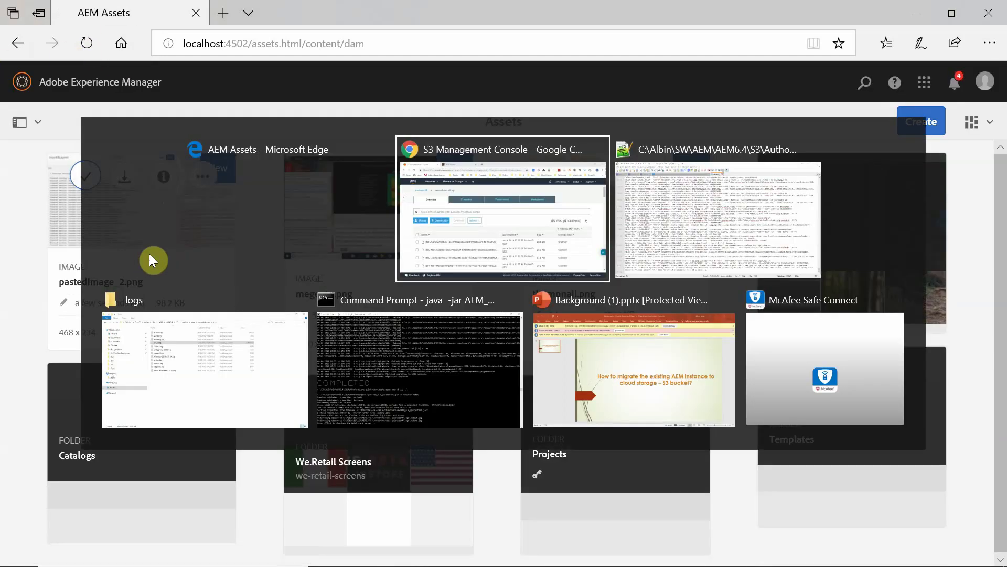
# Reload the bucket listing and page to the last page, now showing objects 2401 to 2480
pyautogui.click(913, 297)
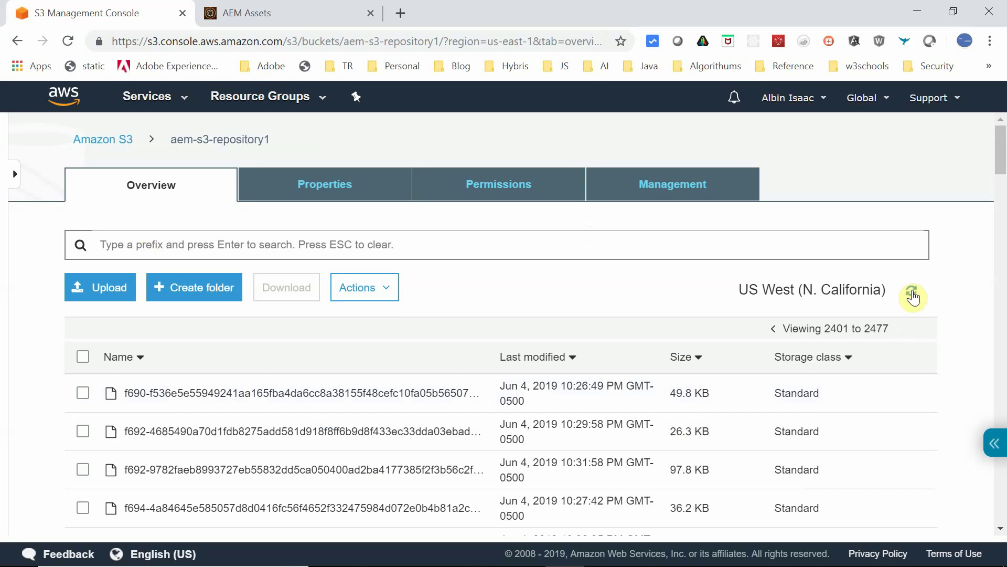
pyautogui.click(60, 46)
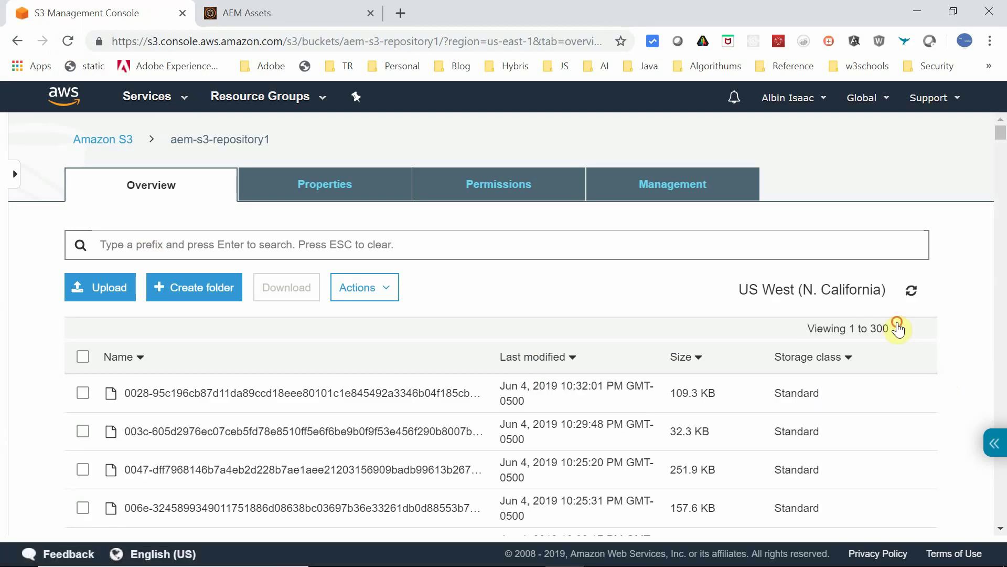
pyautogui.click(898, 326)
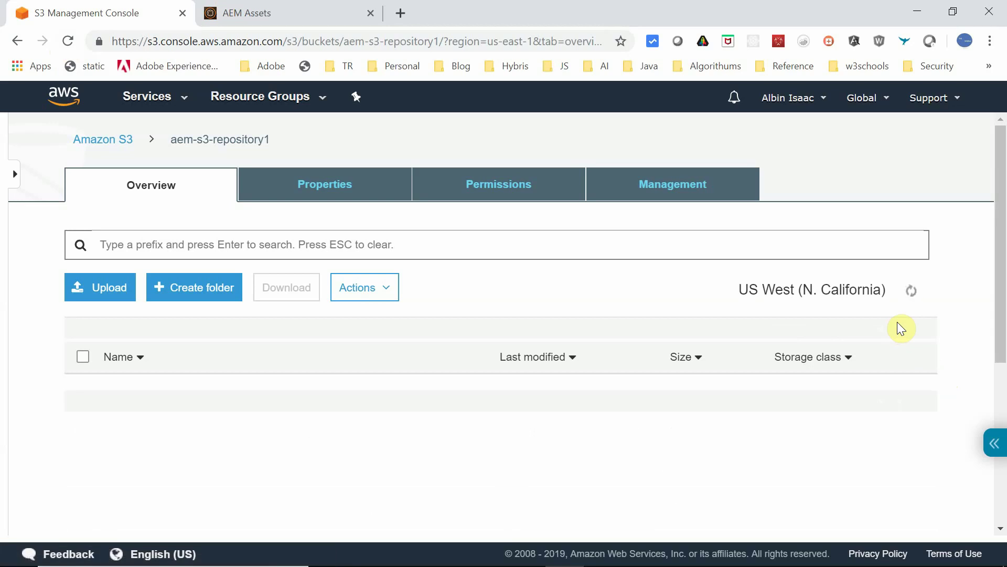
pyautogui.click(898, 325)
pyautogui.click(897, 325)
pyautogui.click(898, 325)
pyautogui.click(898, 324)
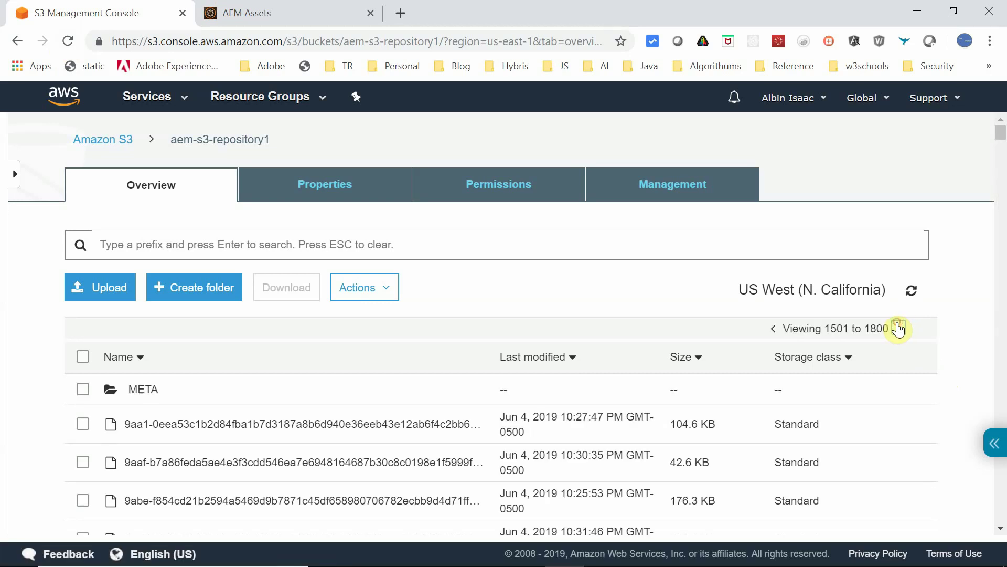
pyautogui.click(898, 327)
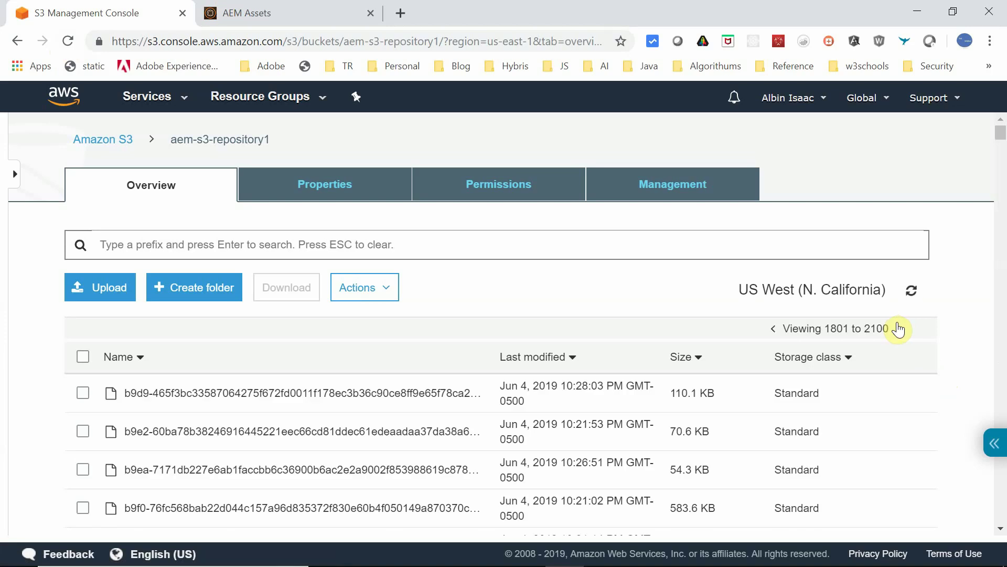
pyautogui.click(899, 328)
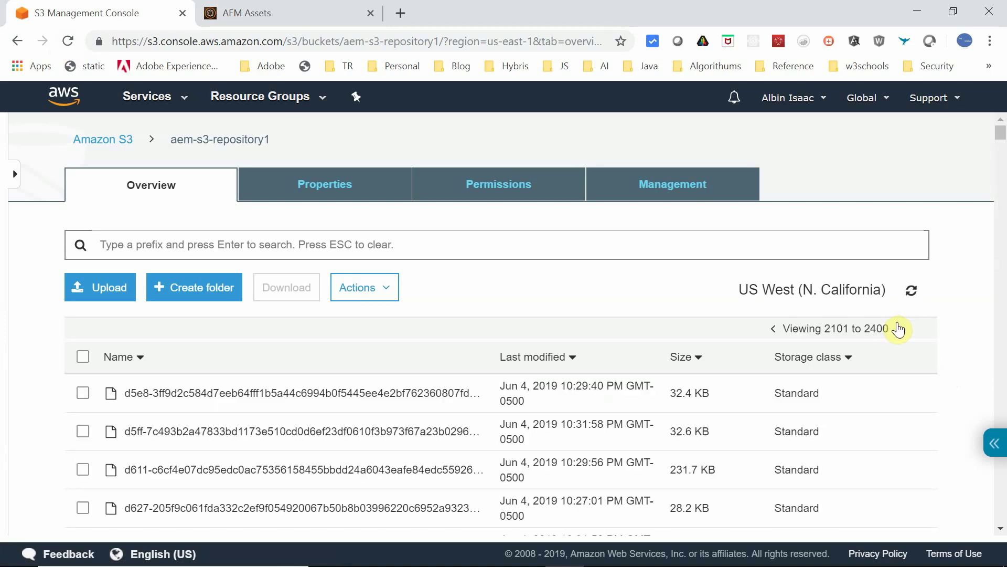
pyautogui.click(898, 328)
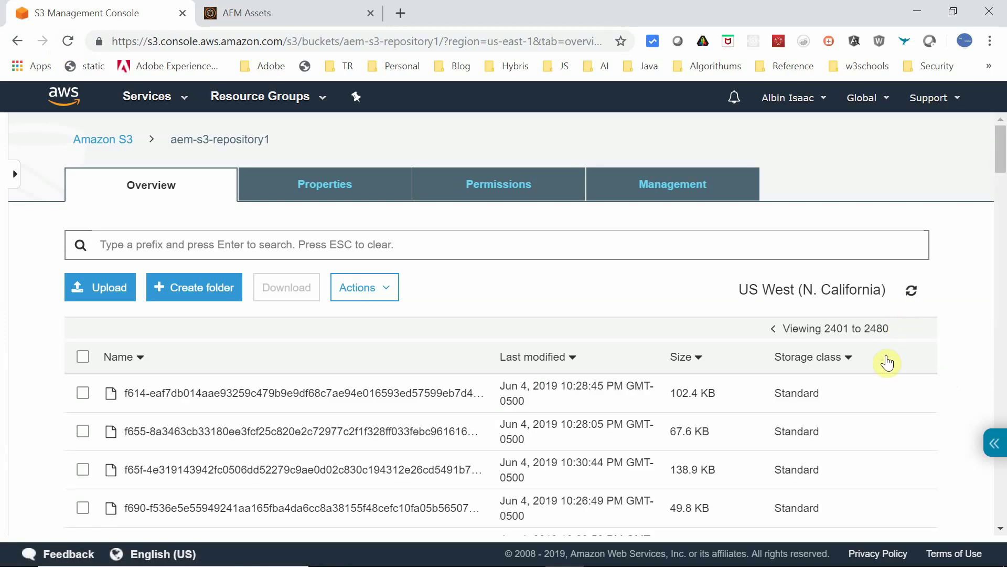